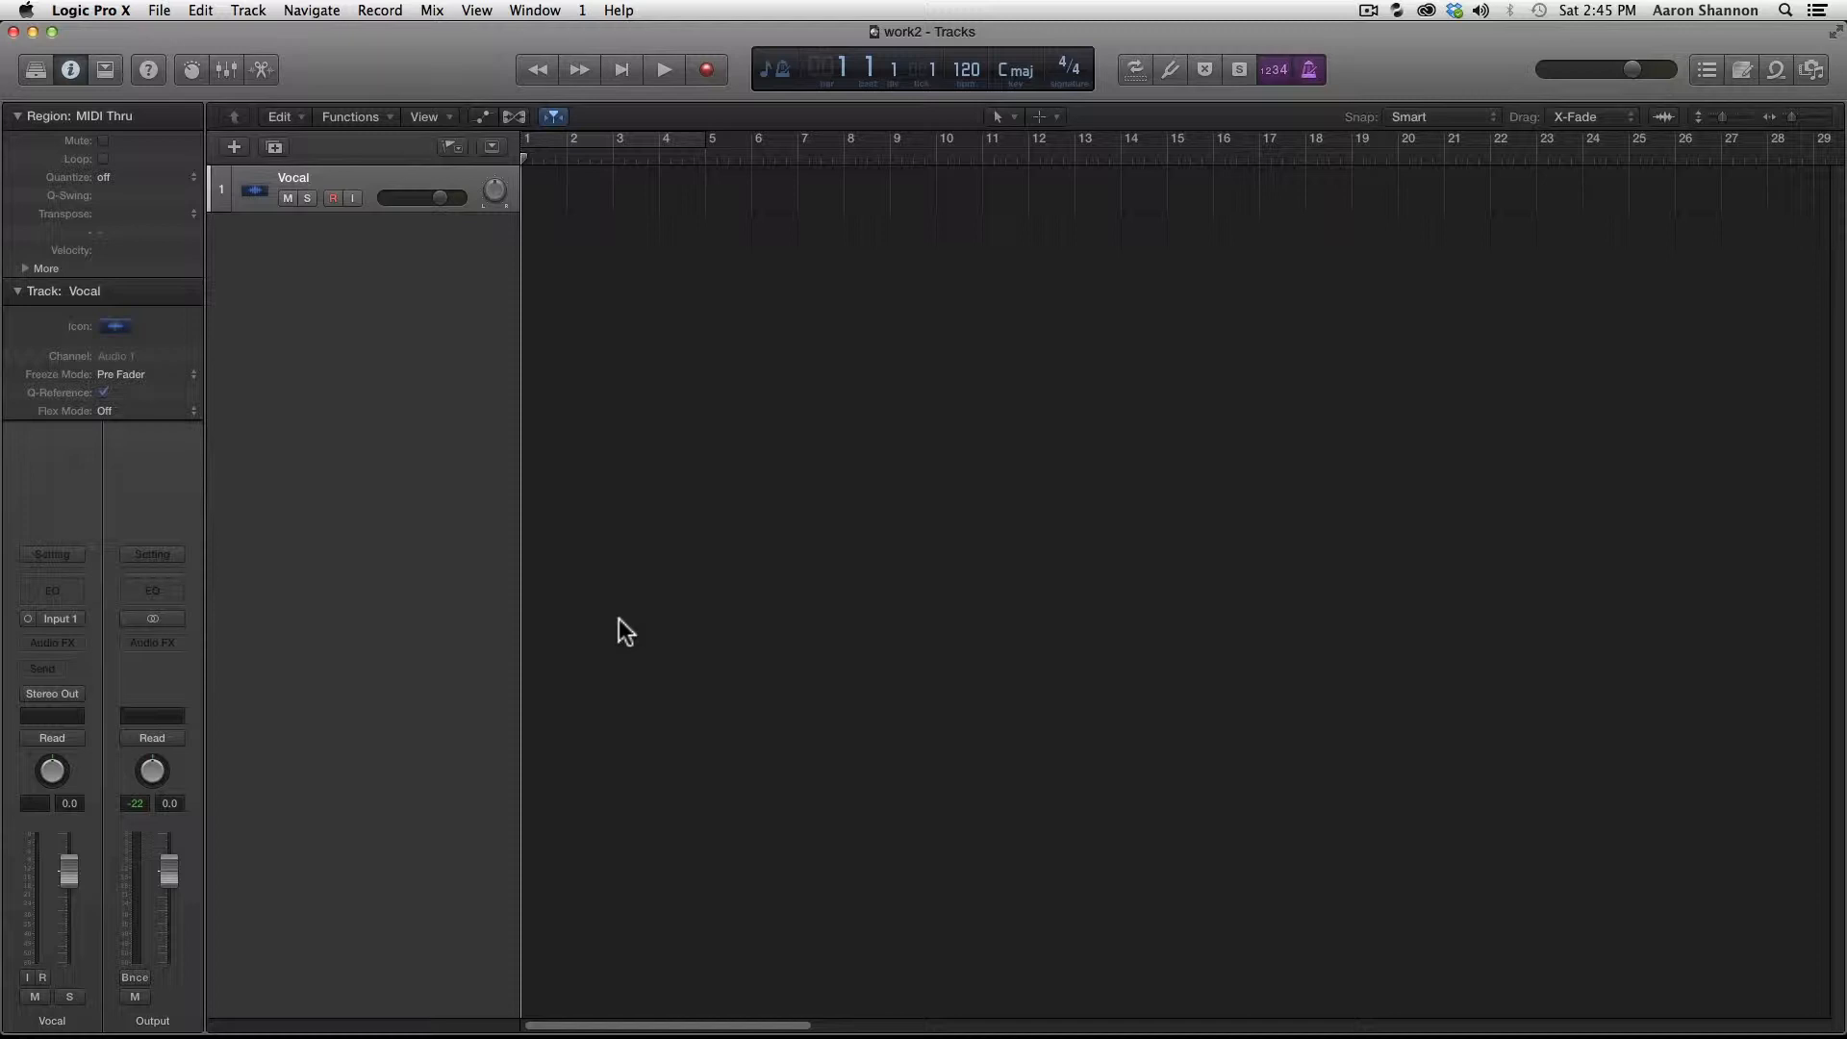
Step: Enable recording and input monitoring on the Vocal track
click(333, 198)
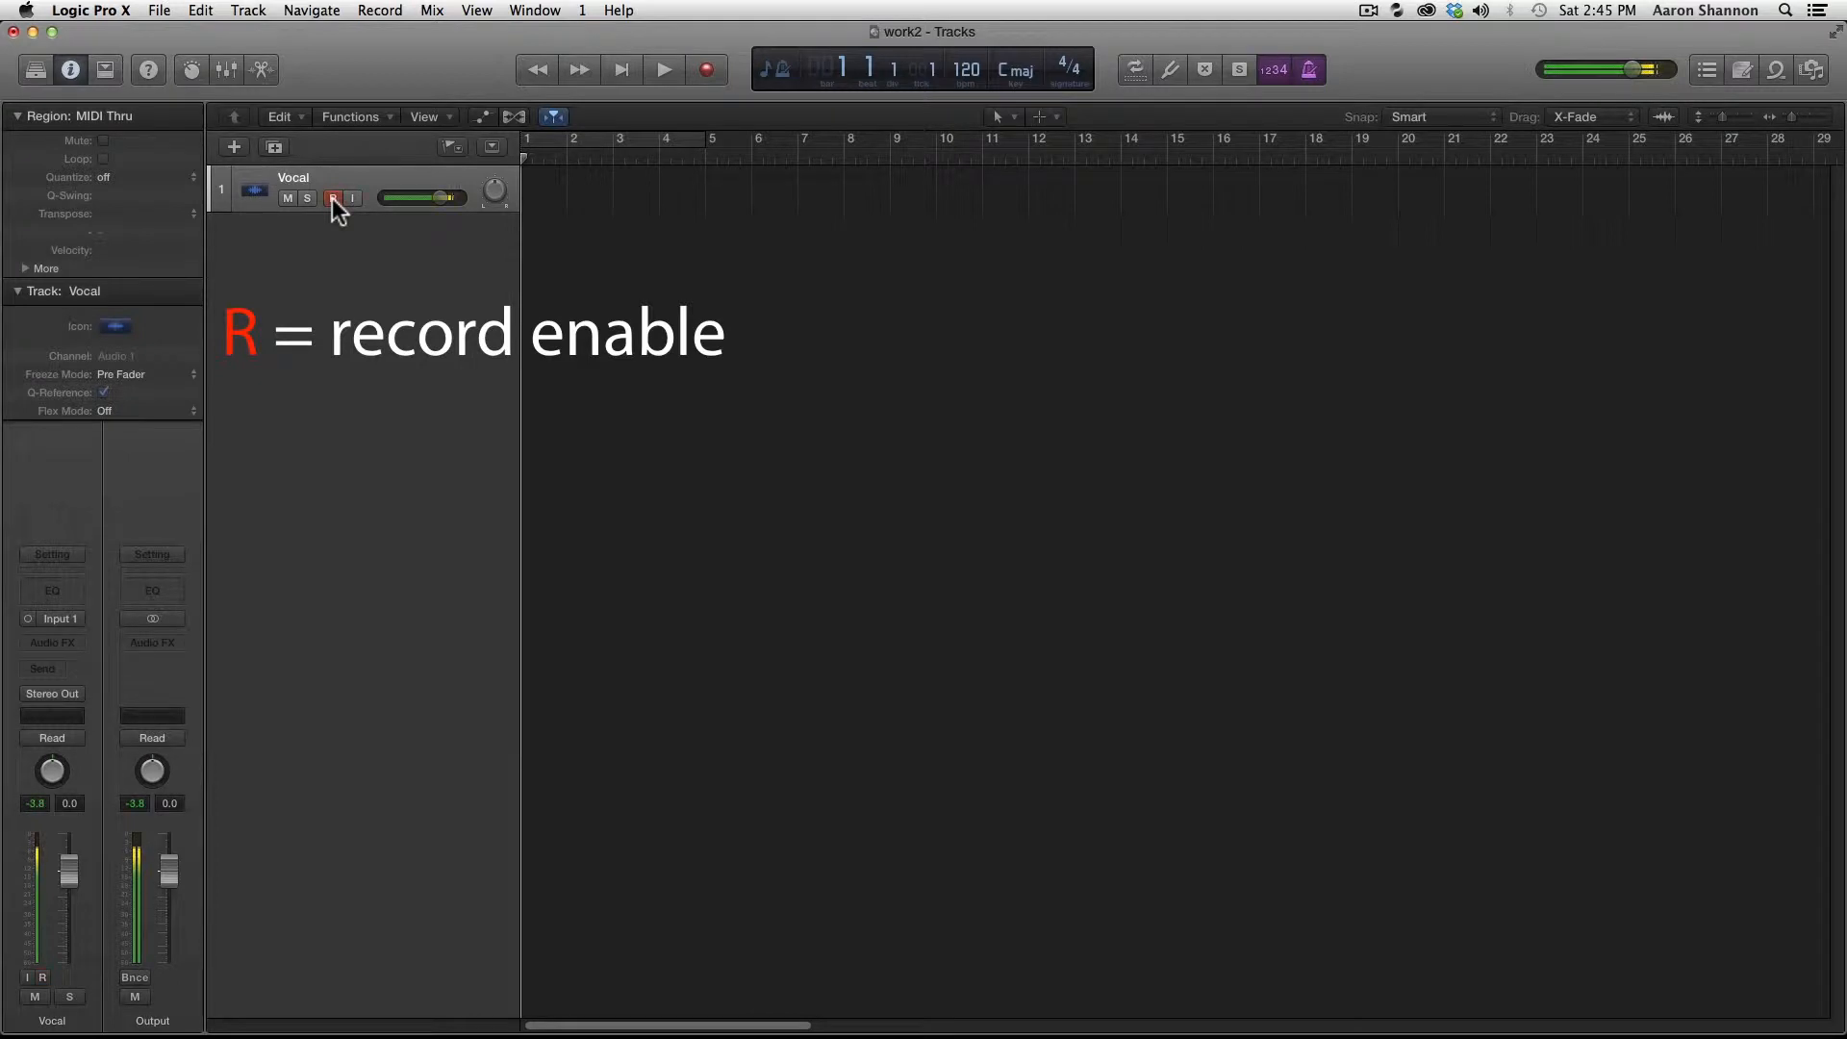
click(352, 198)
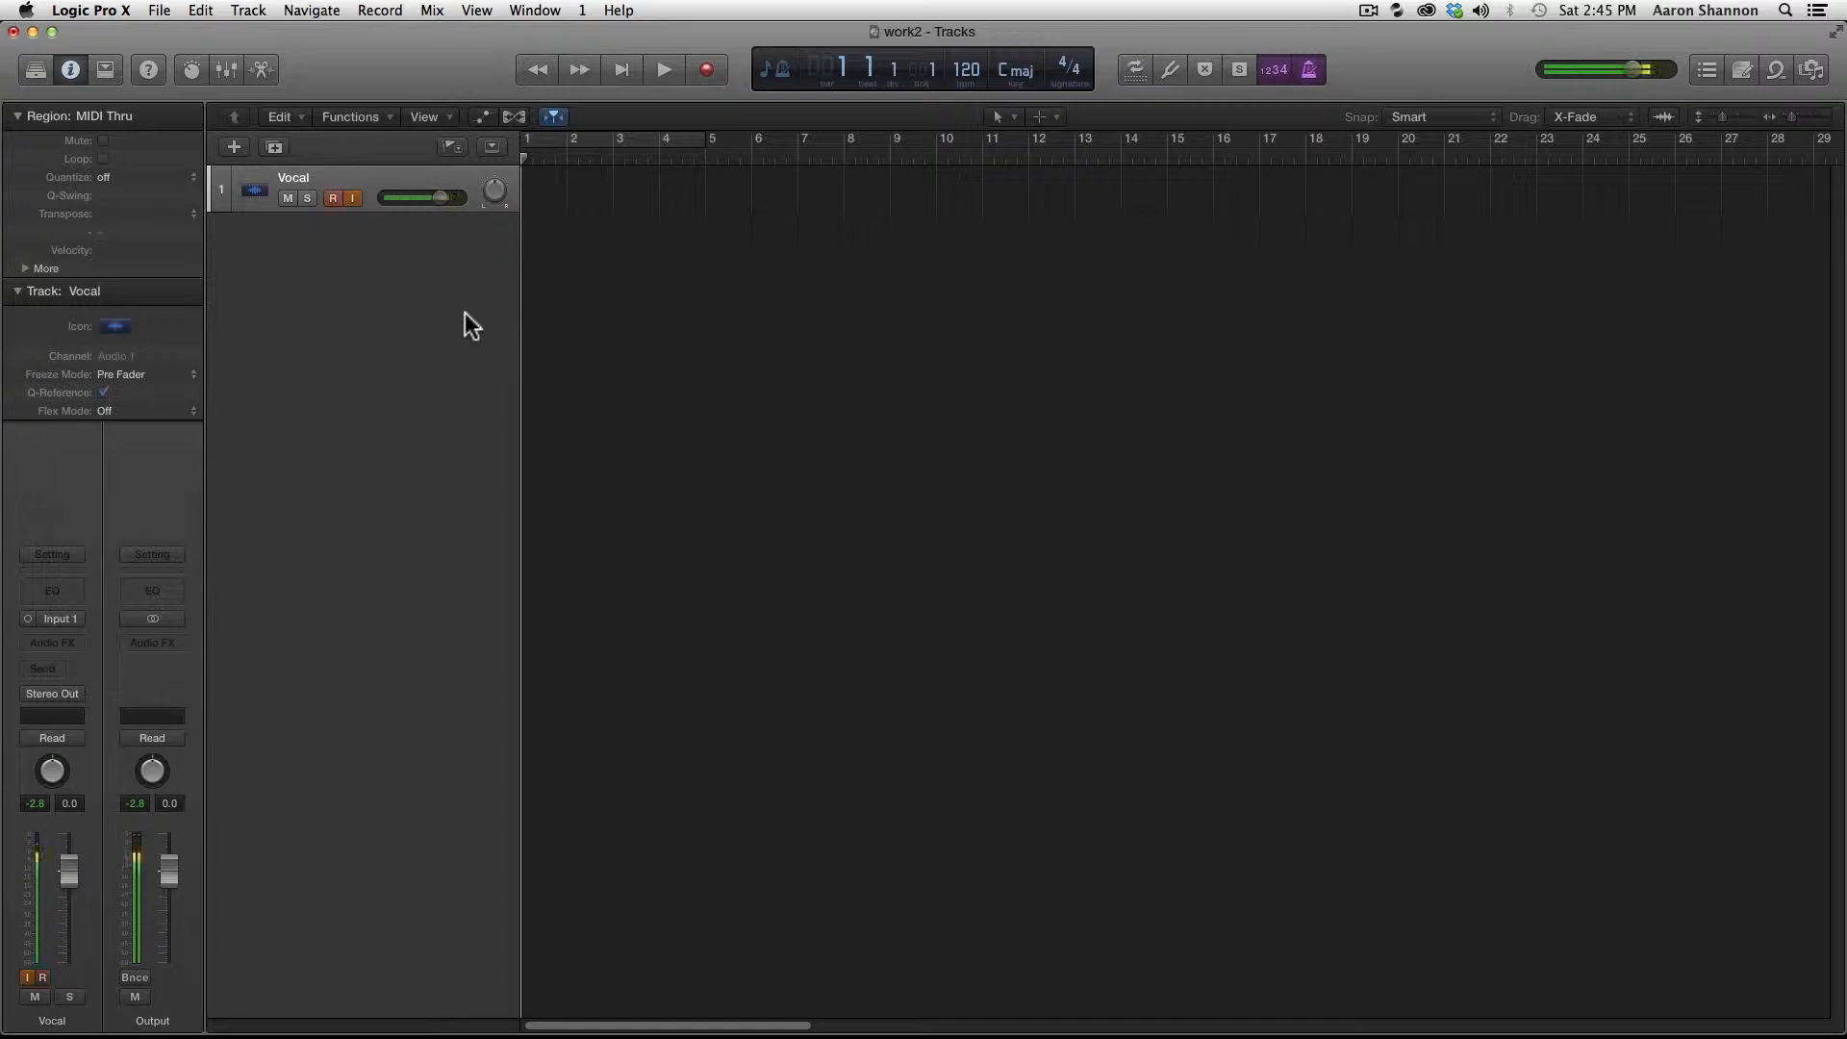
Step: Try a short recording on the Vocal track starting at bar 9, and undo it
key(slash)
text(9)
key(Return)
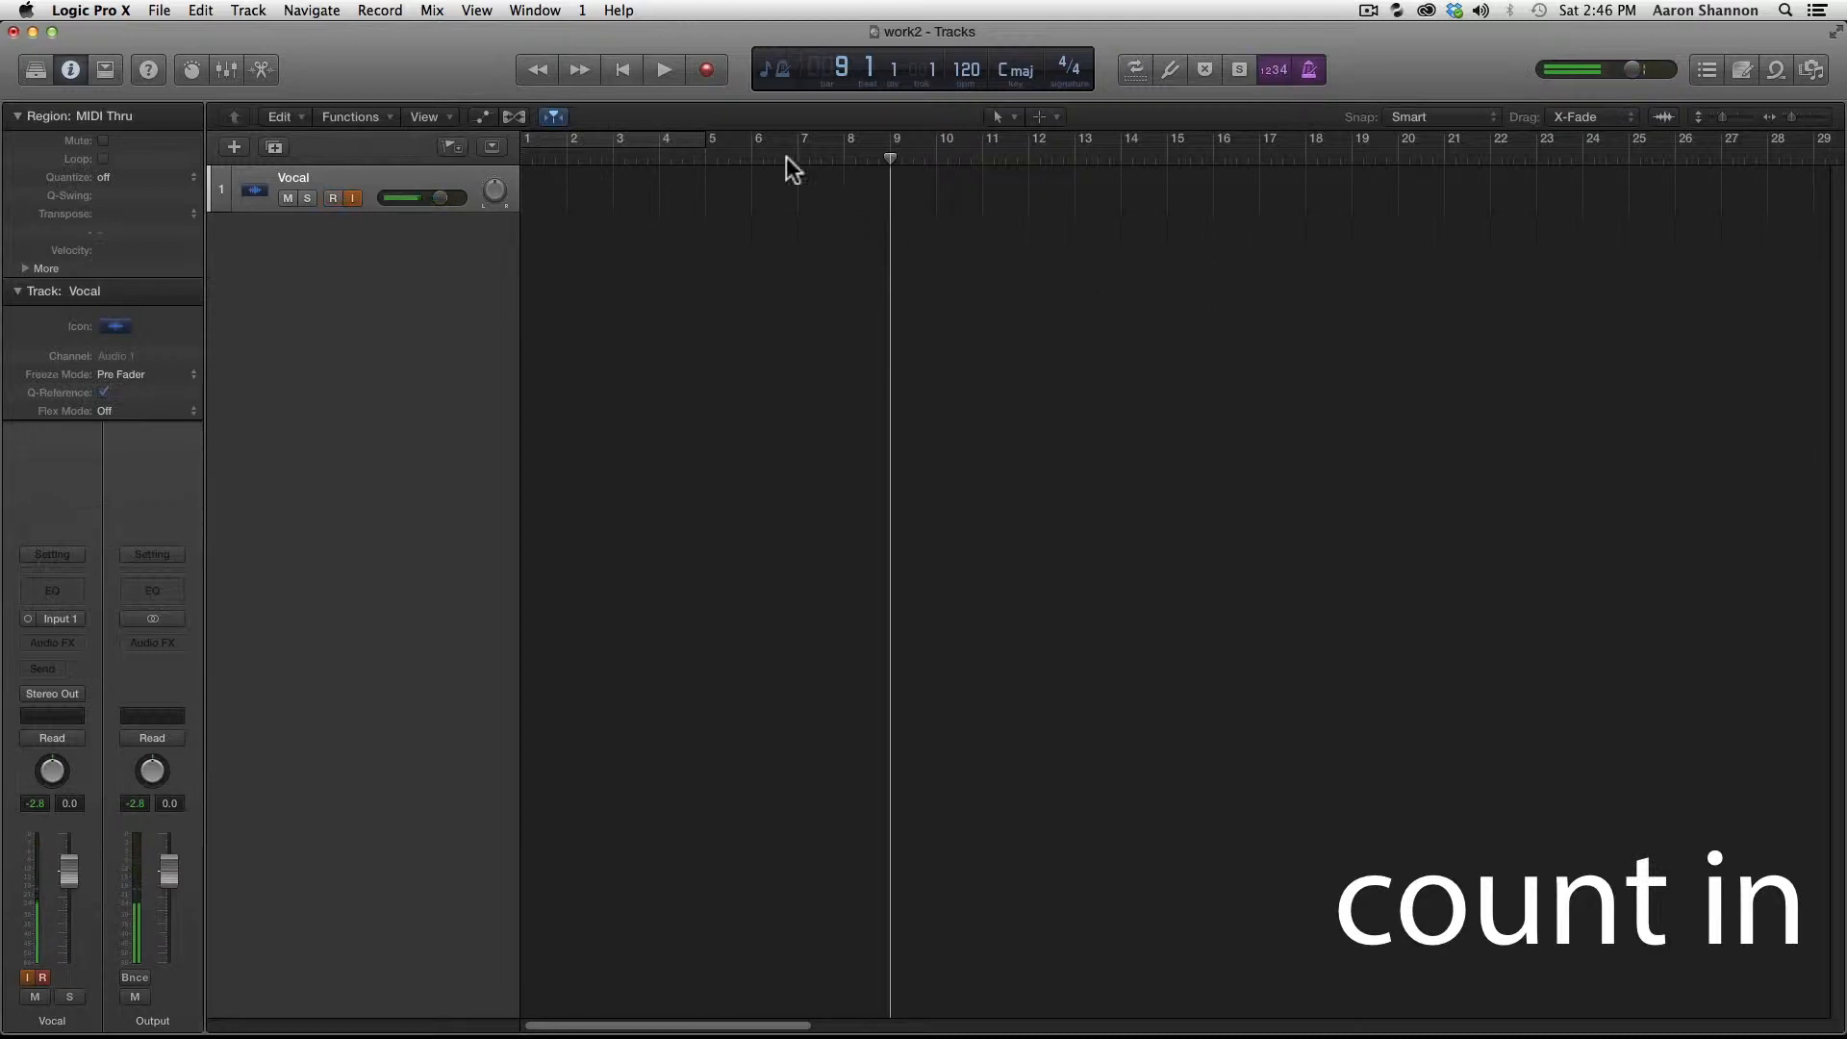
click(708, 72)
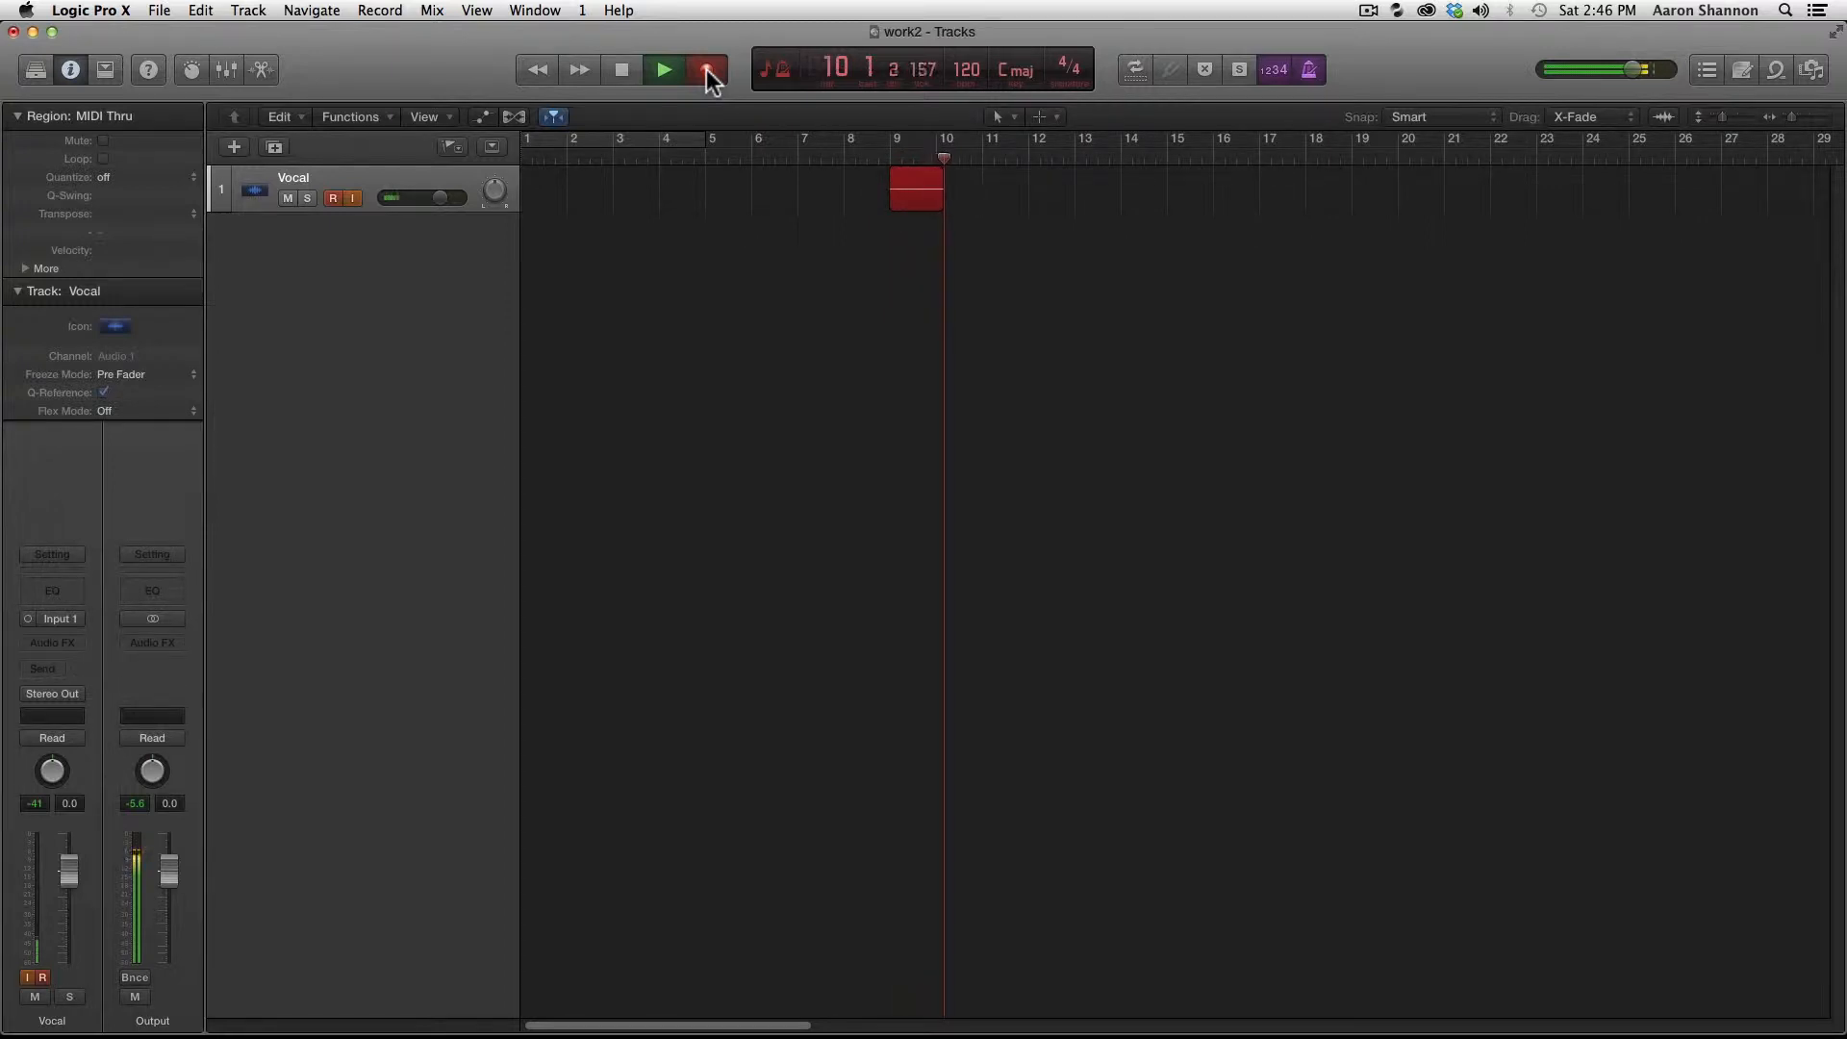
key(space)
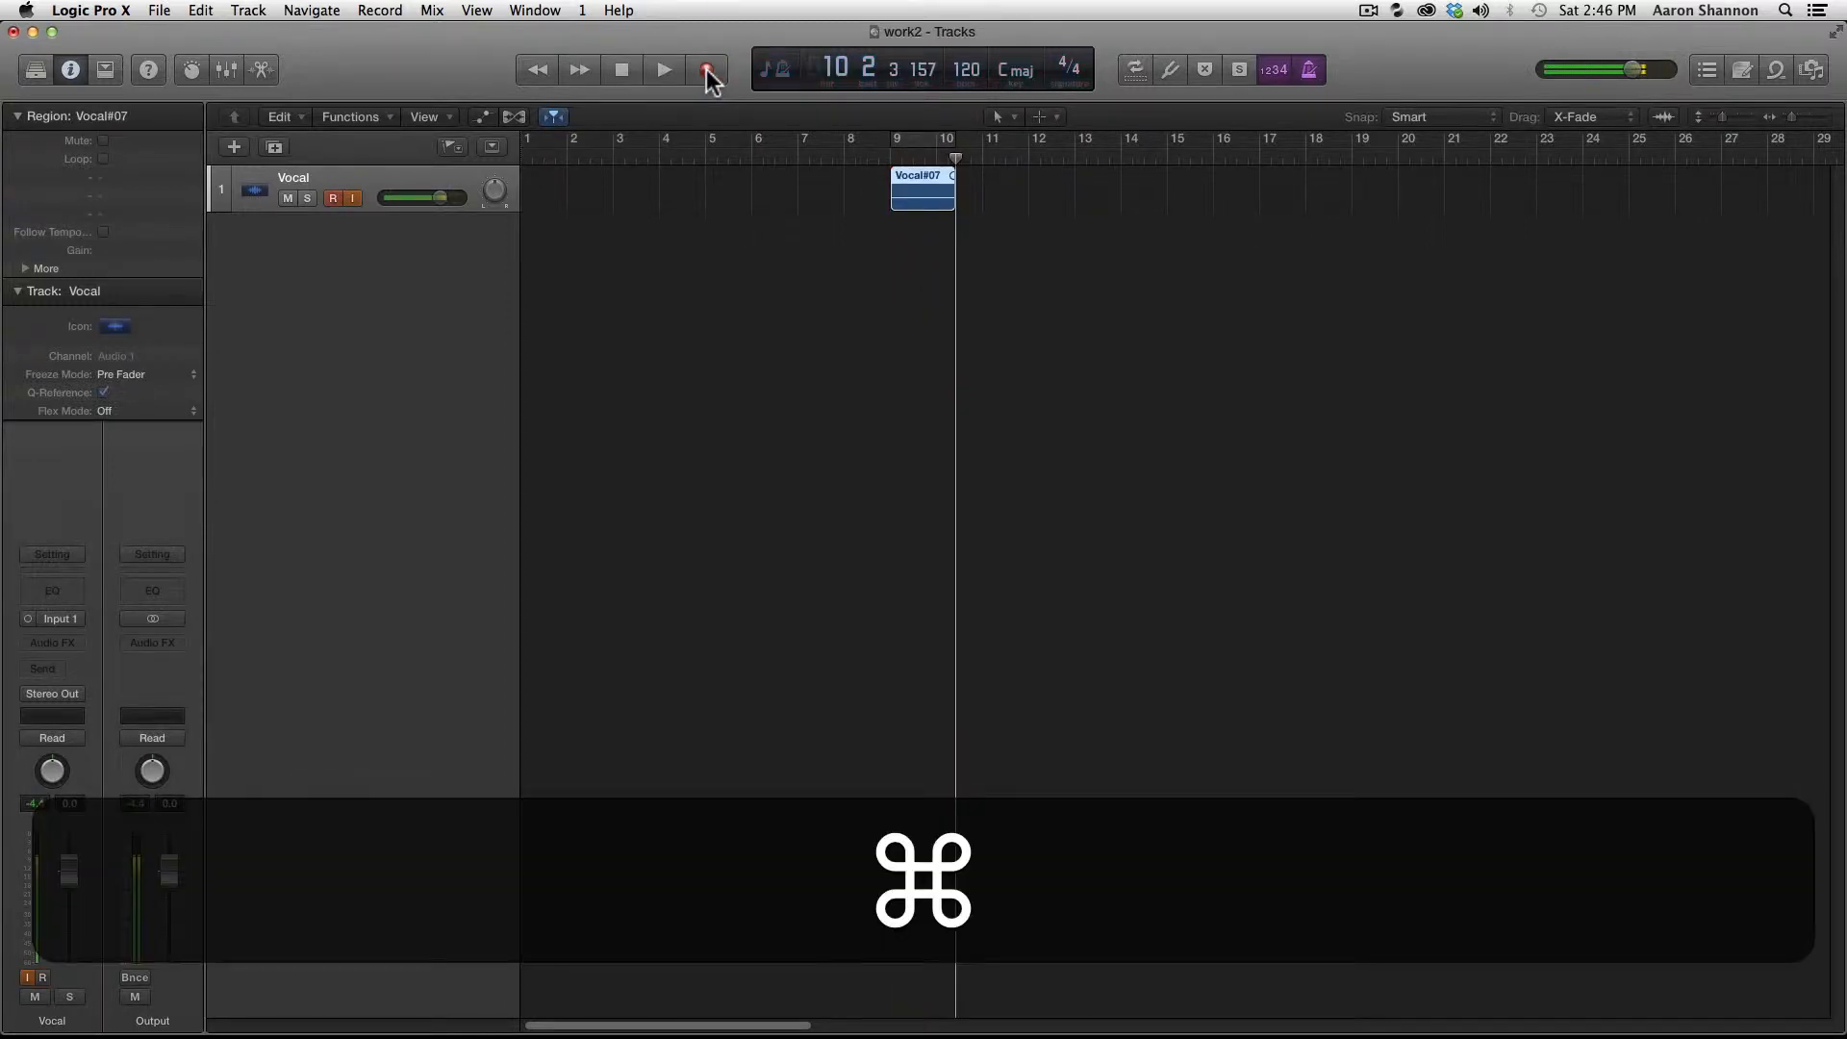
key(super+z)
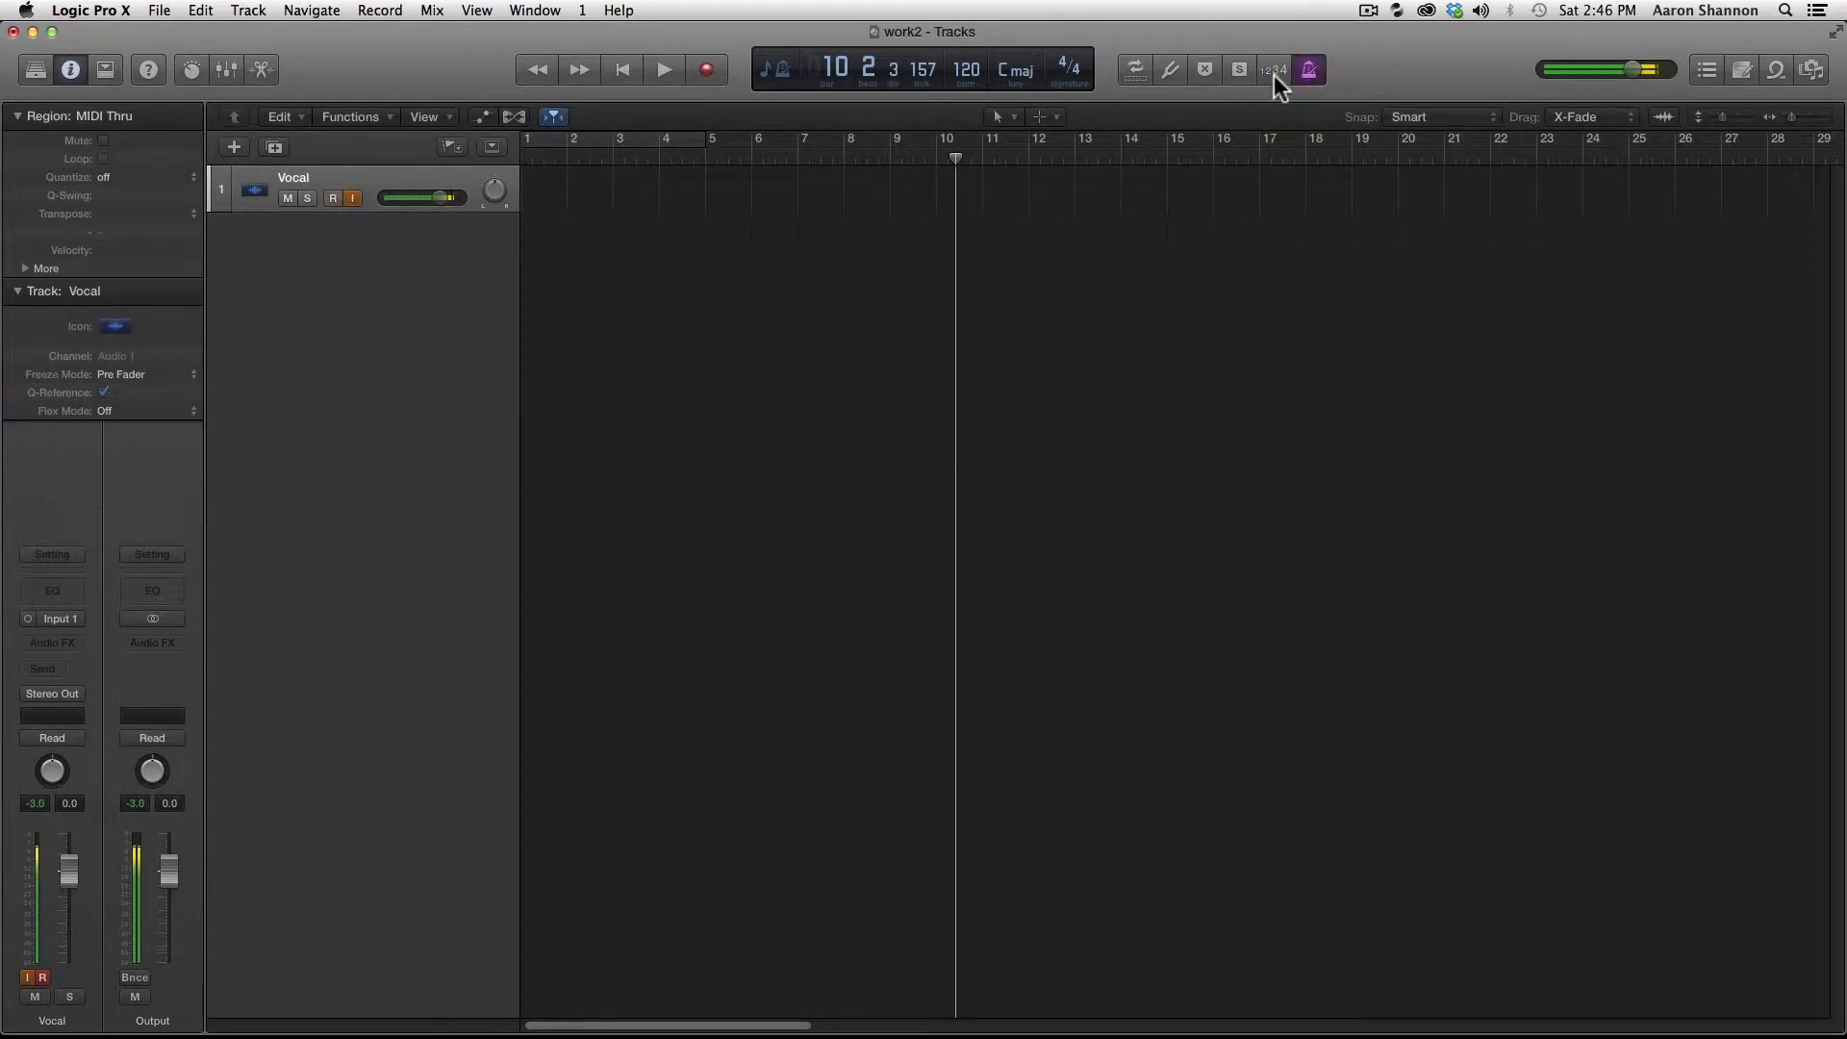
Step: Record a first take on the Vocal track from bar 8 to about the middle of bar 13
key(slash)
text(8)
key(Return)
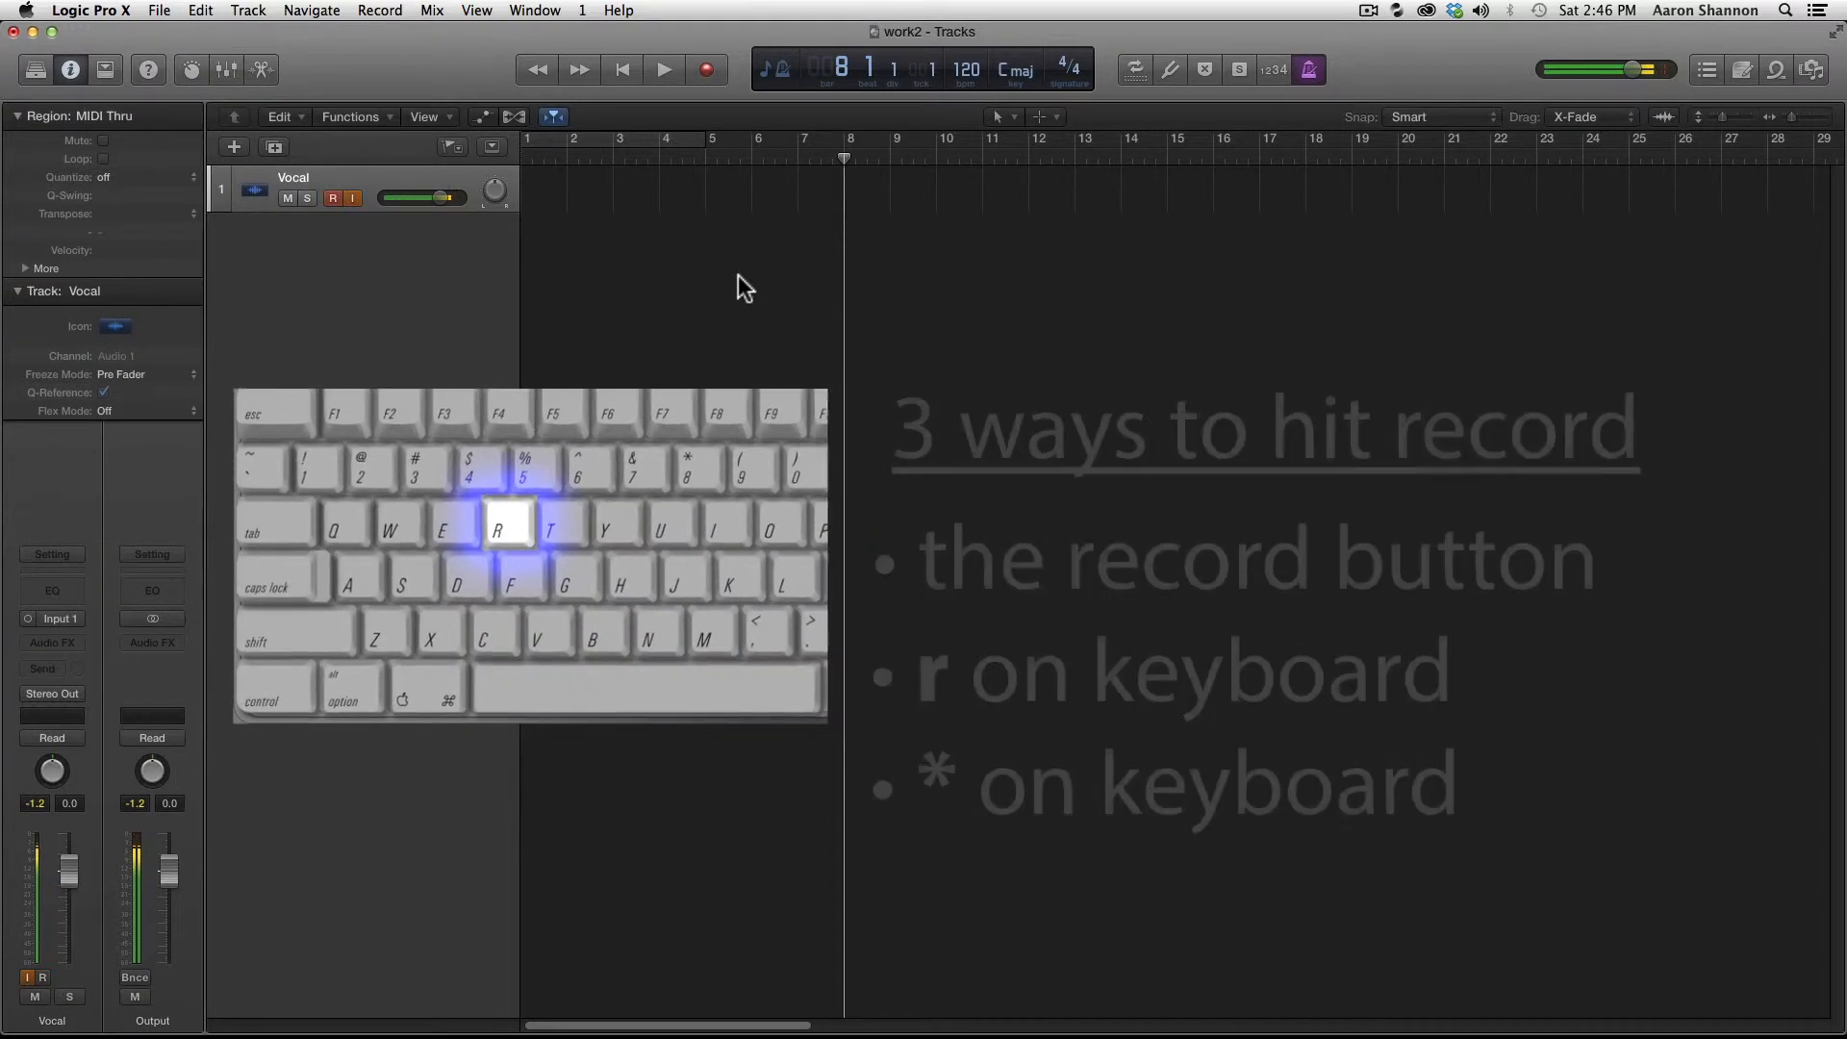
key(r)
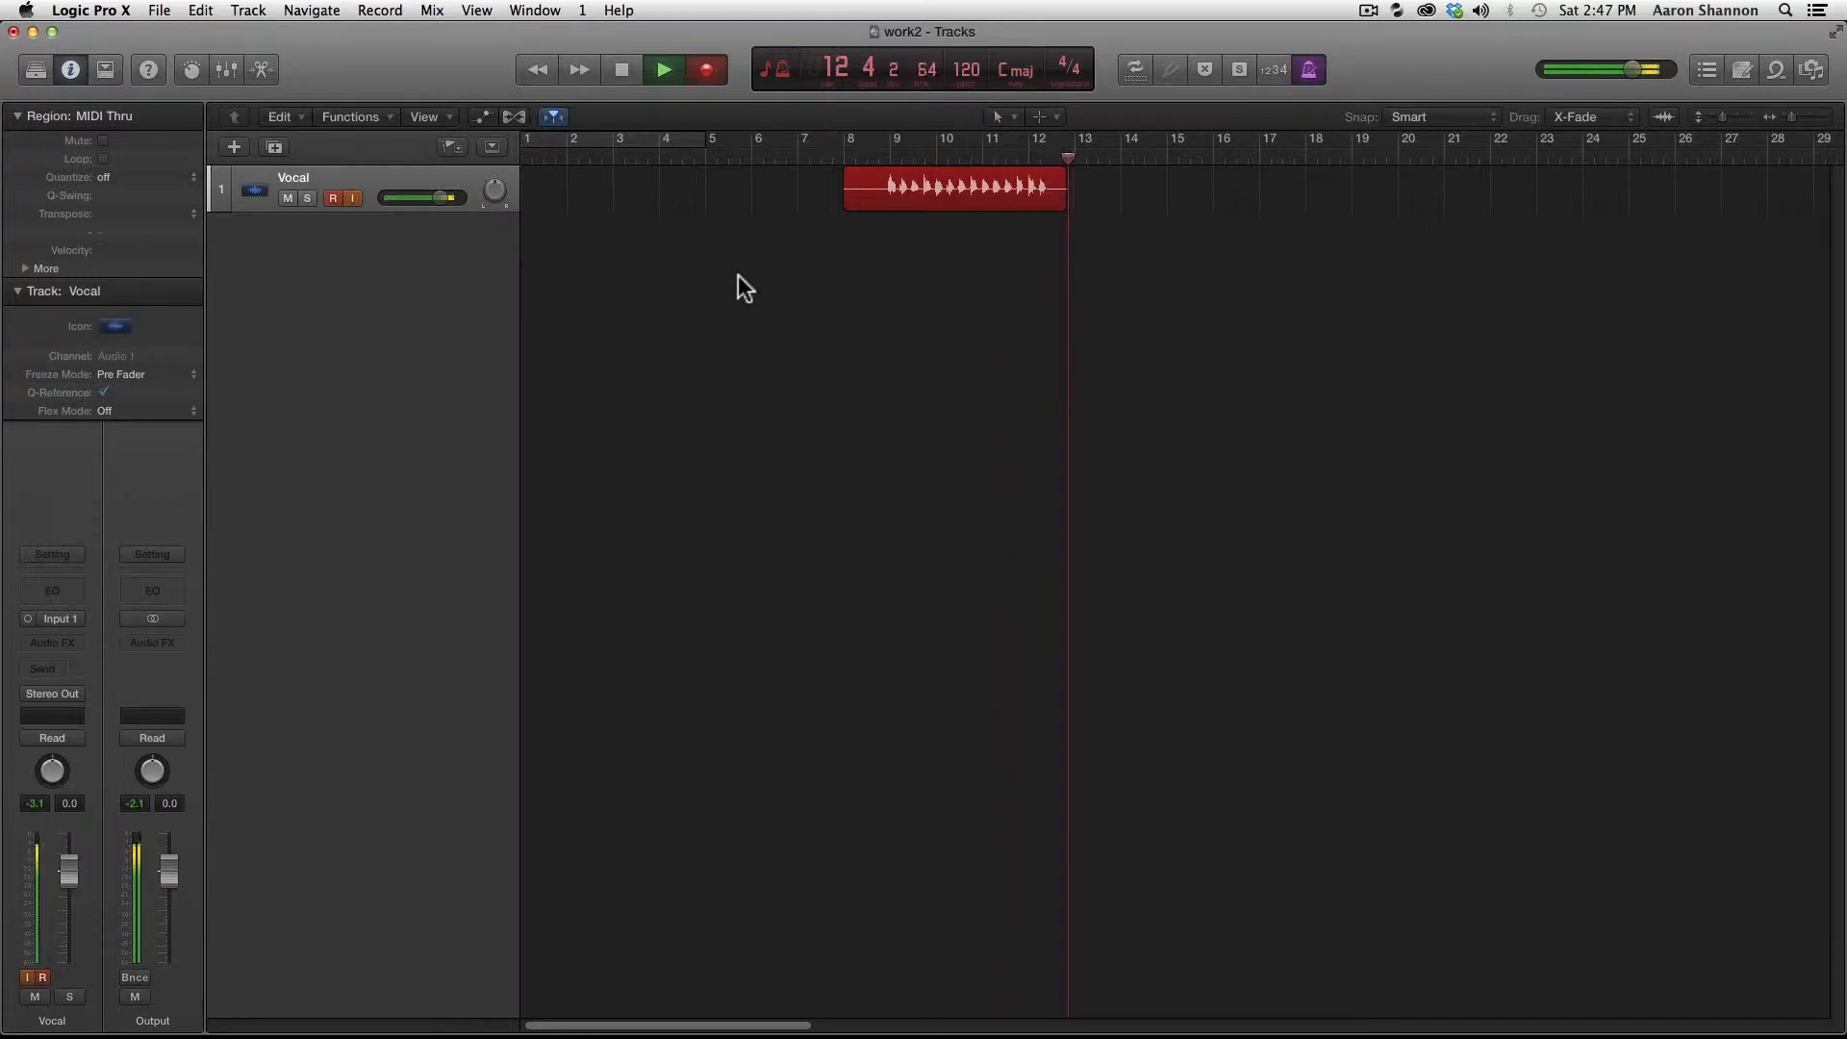
key(space)
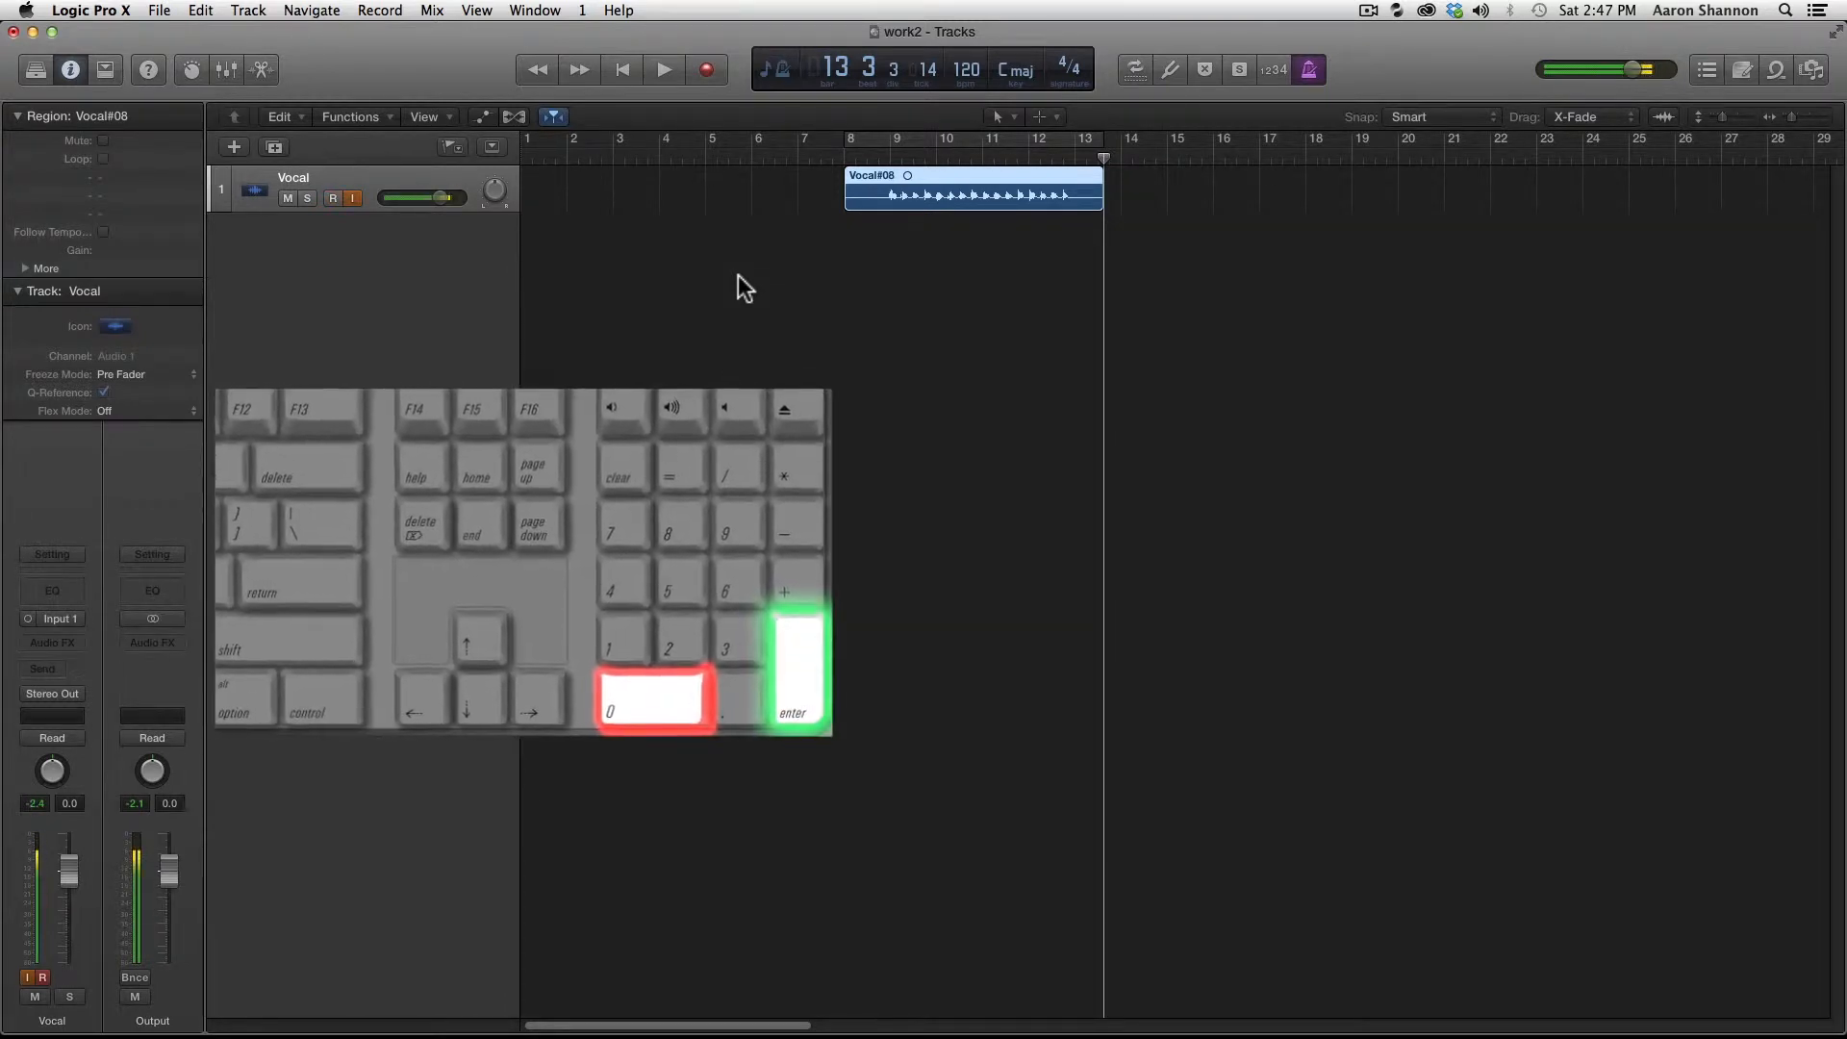
Step: Return the playhead to bar 8 and record a second take over the existing Vocal region, stopping late in bar 13
key(KP_0)
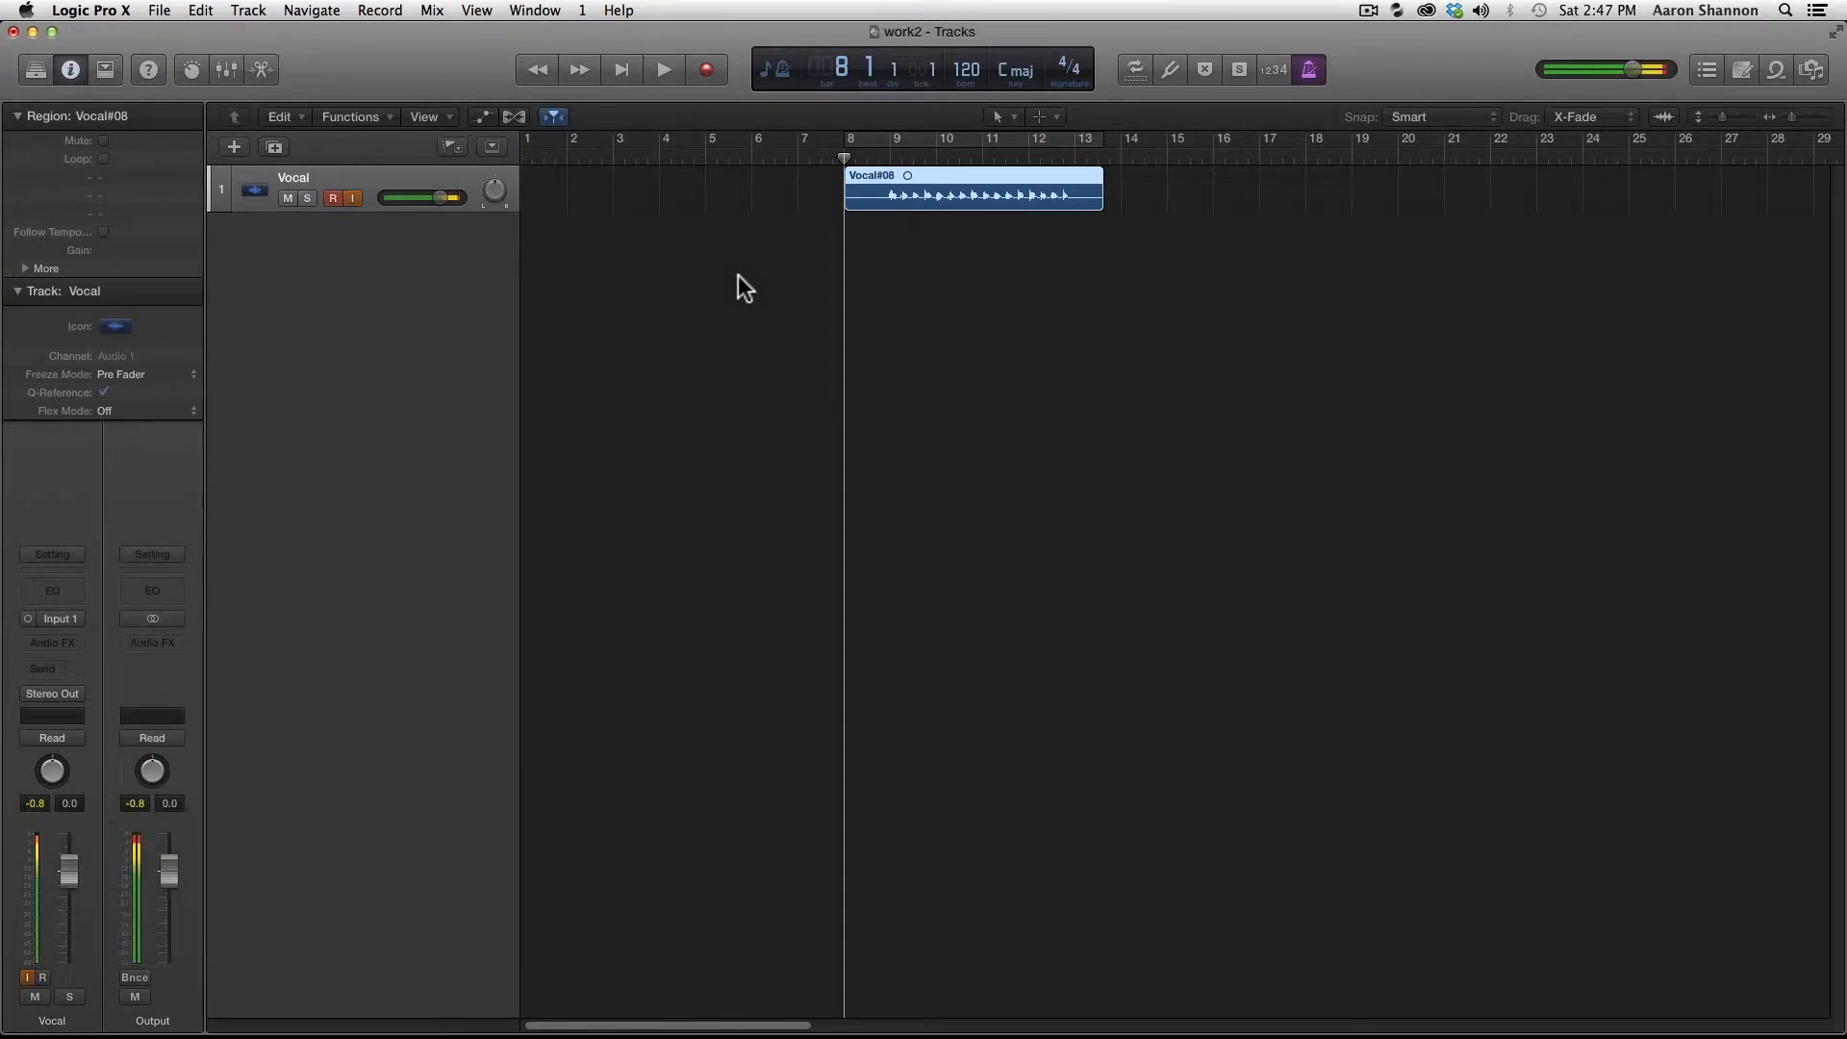
key(KP_0)
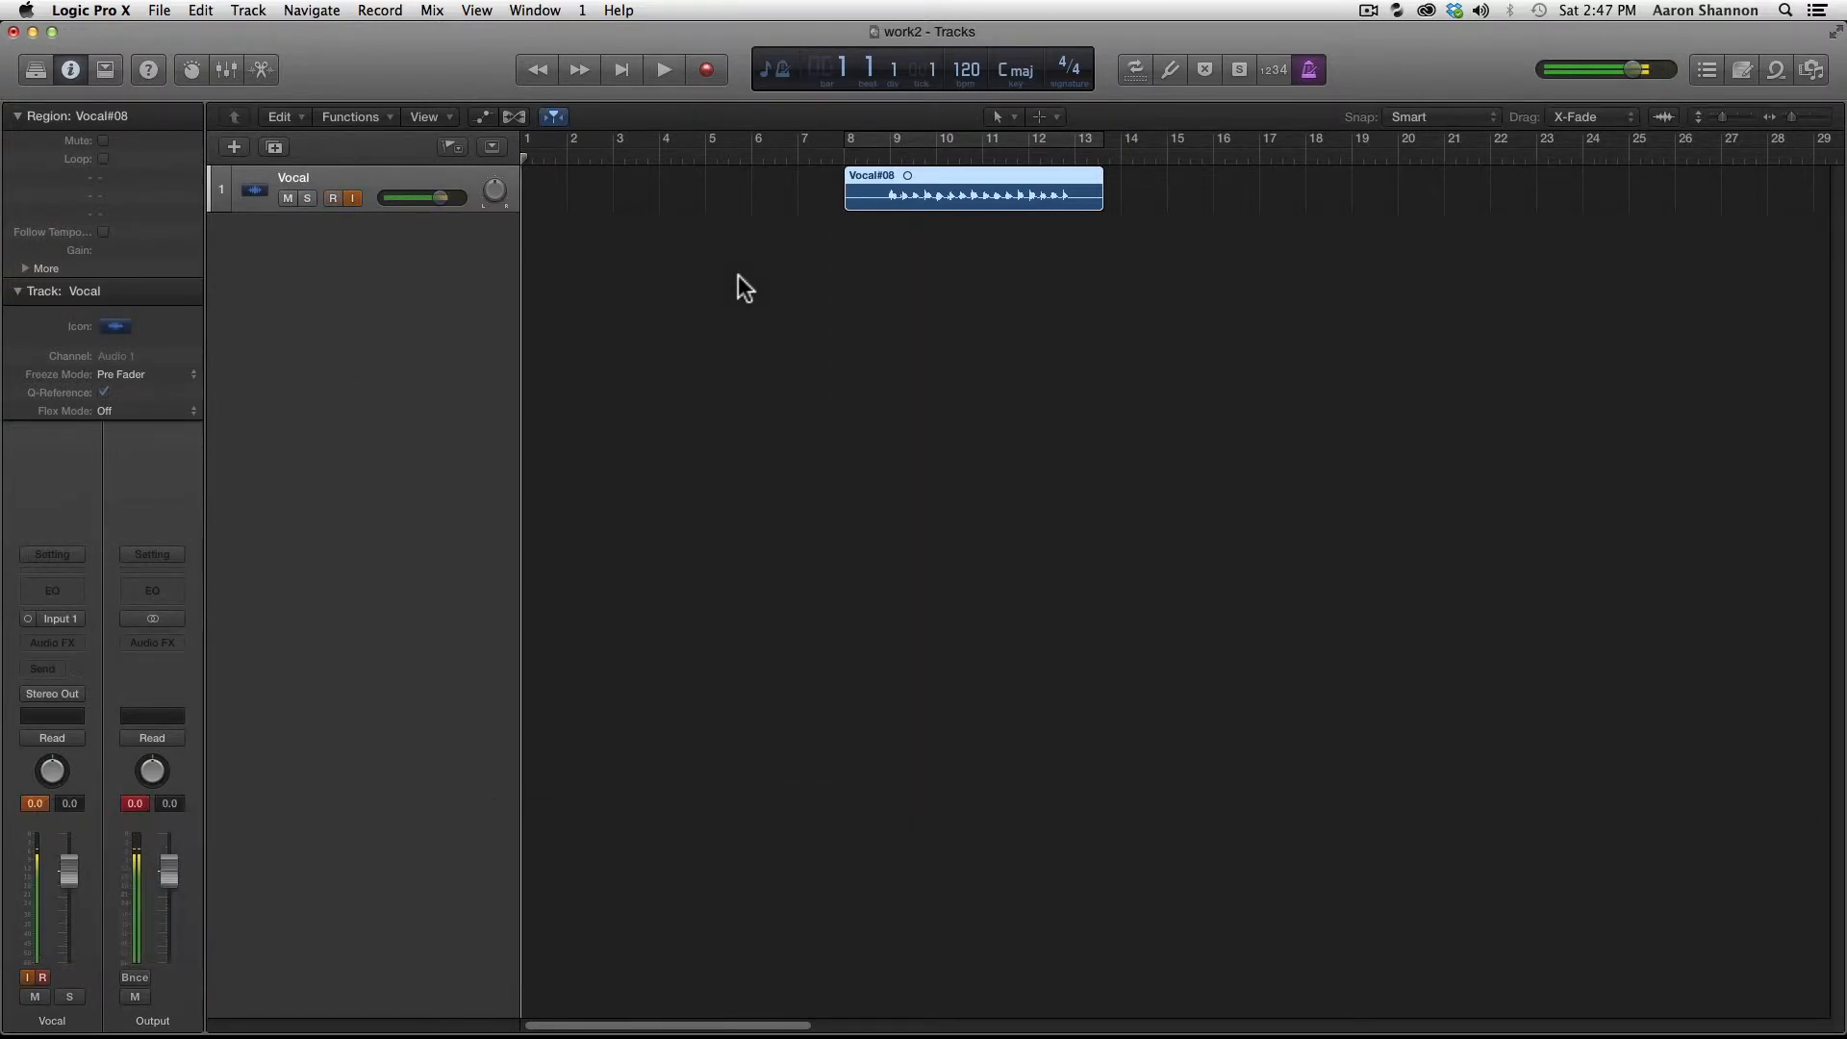
key(KP_0)
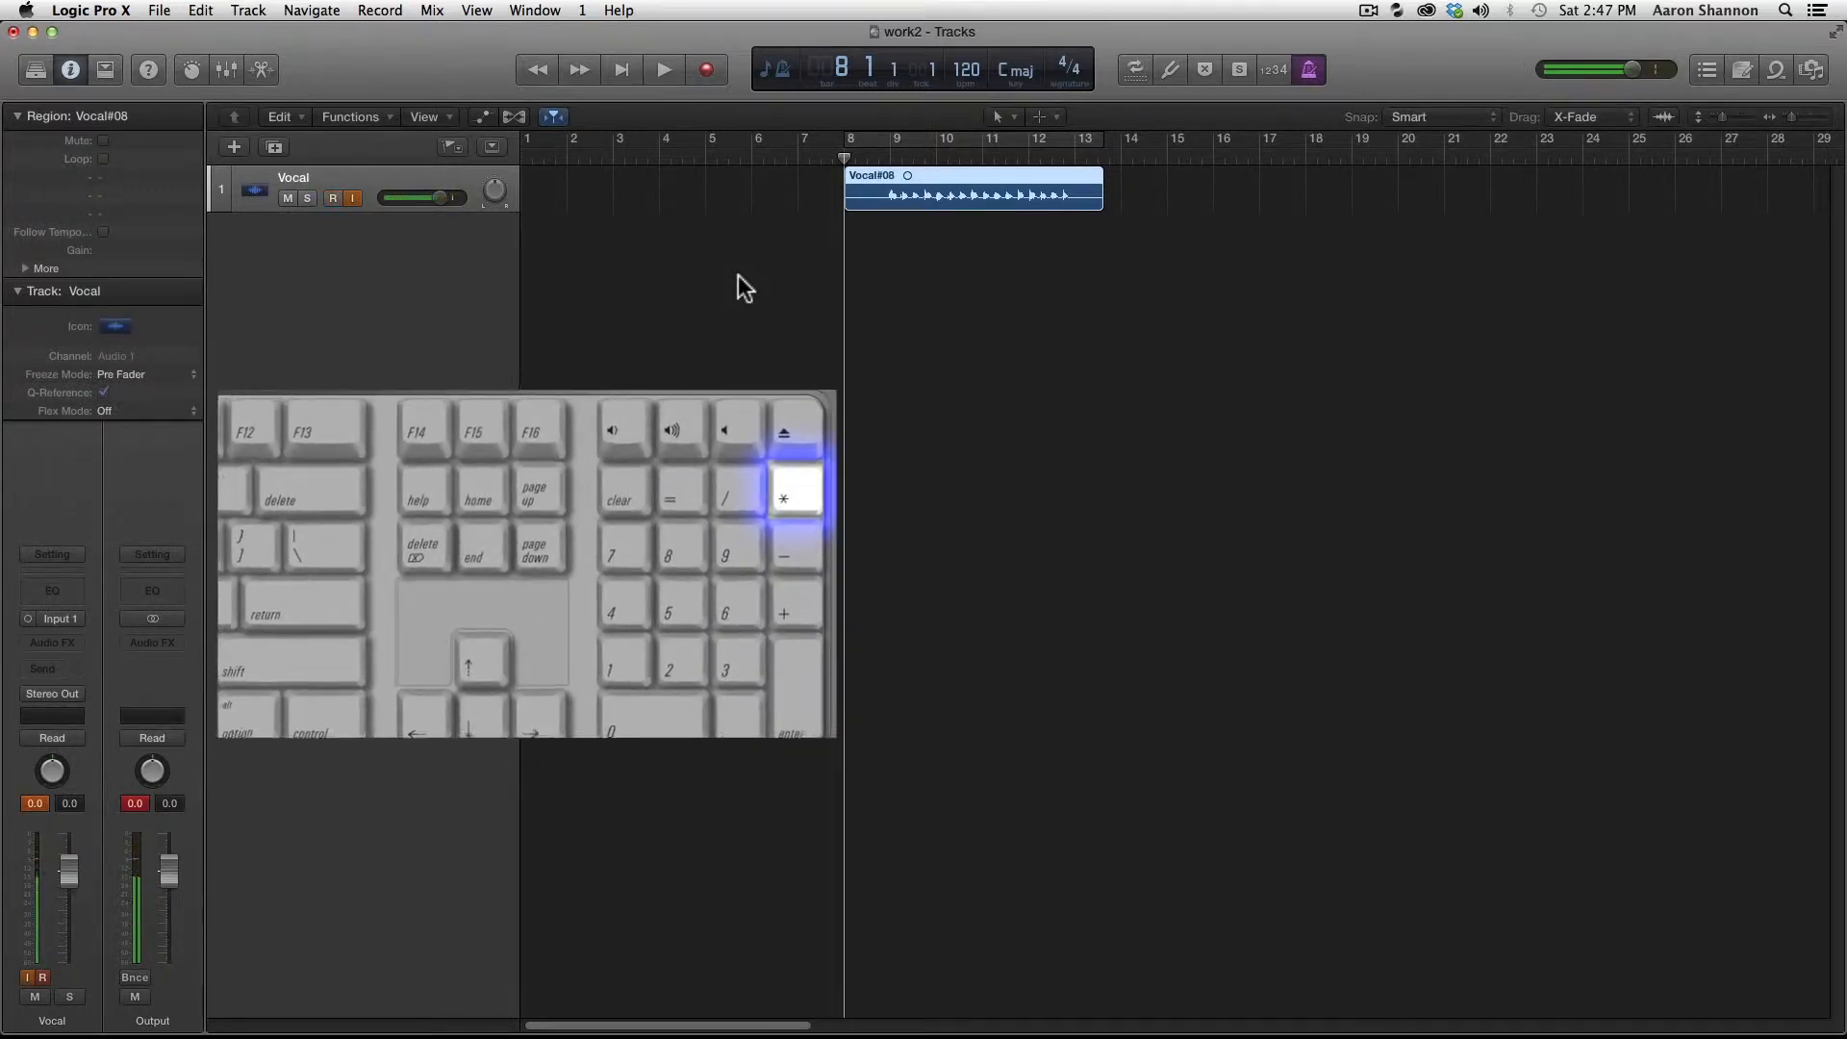
key(KP_Multiply)
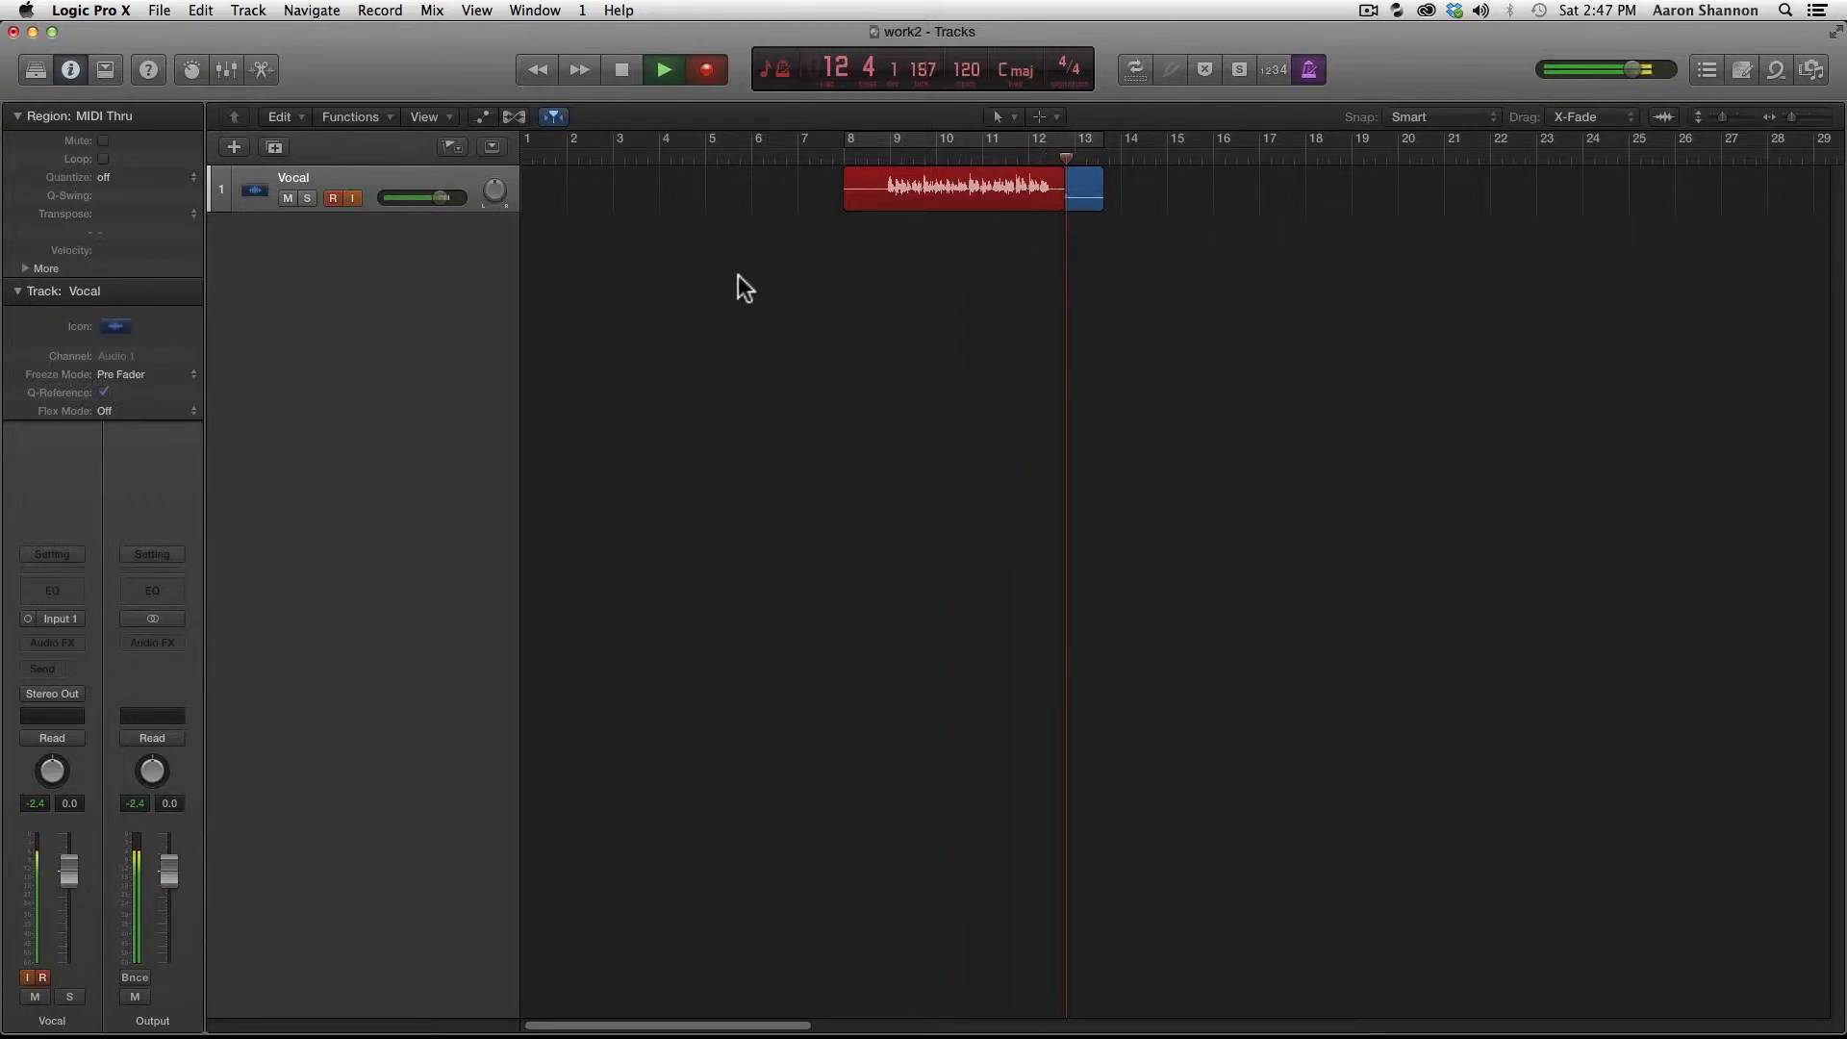
key(space)
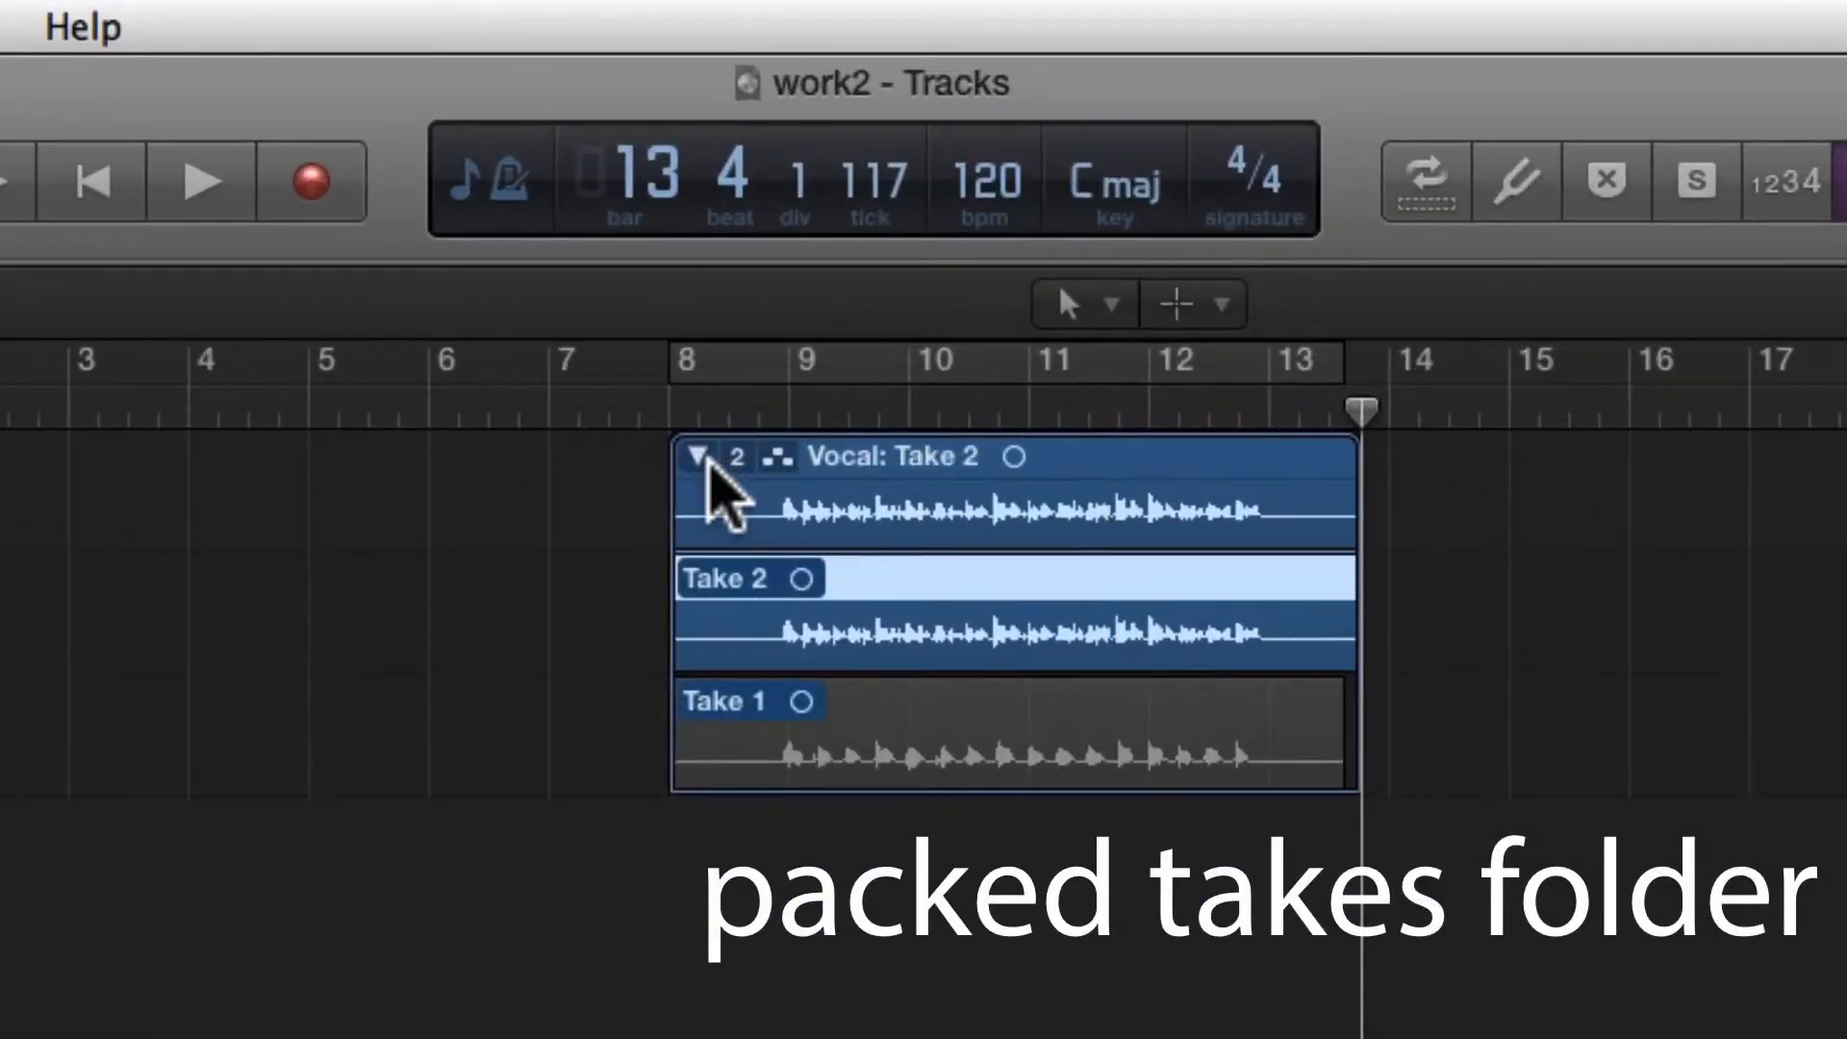
Step: Collapse the Vocal take folder and expand it again to view the individual takes
click(698, 453)
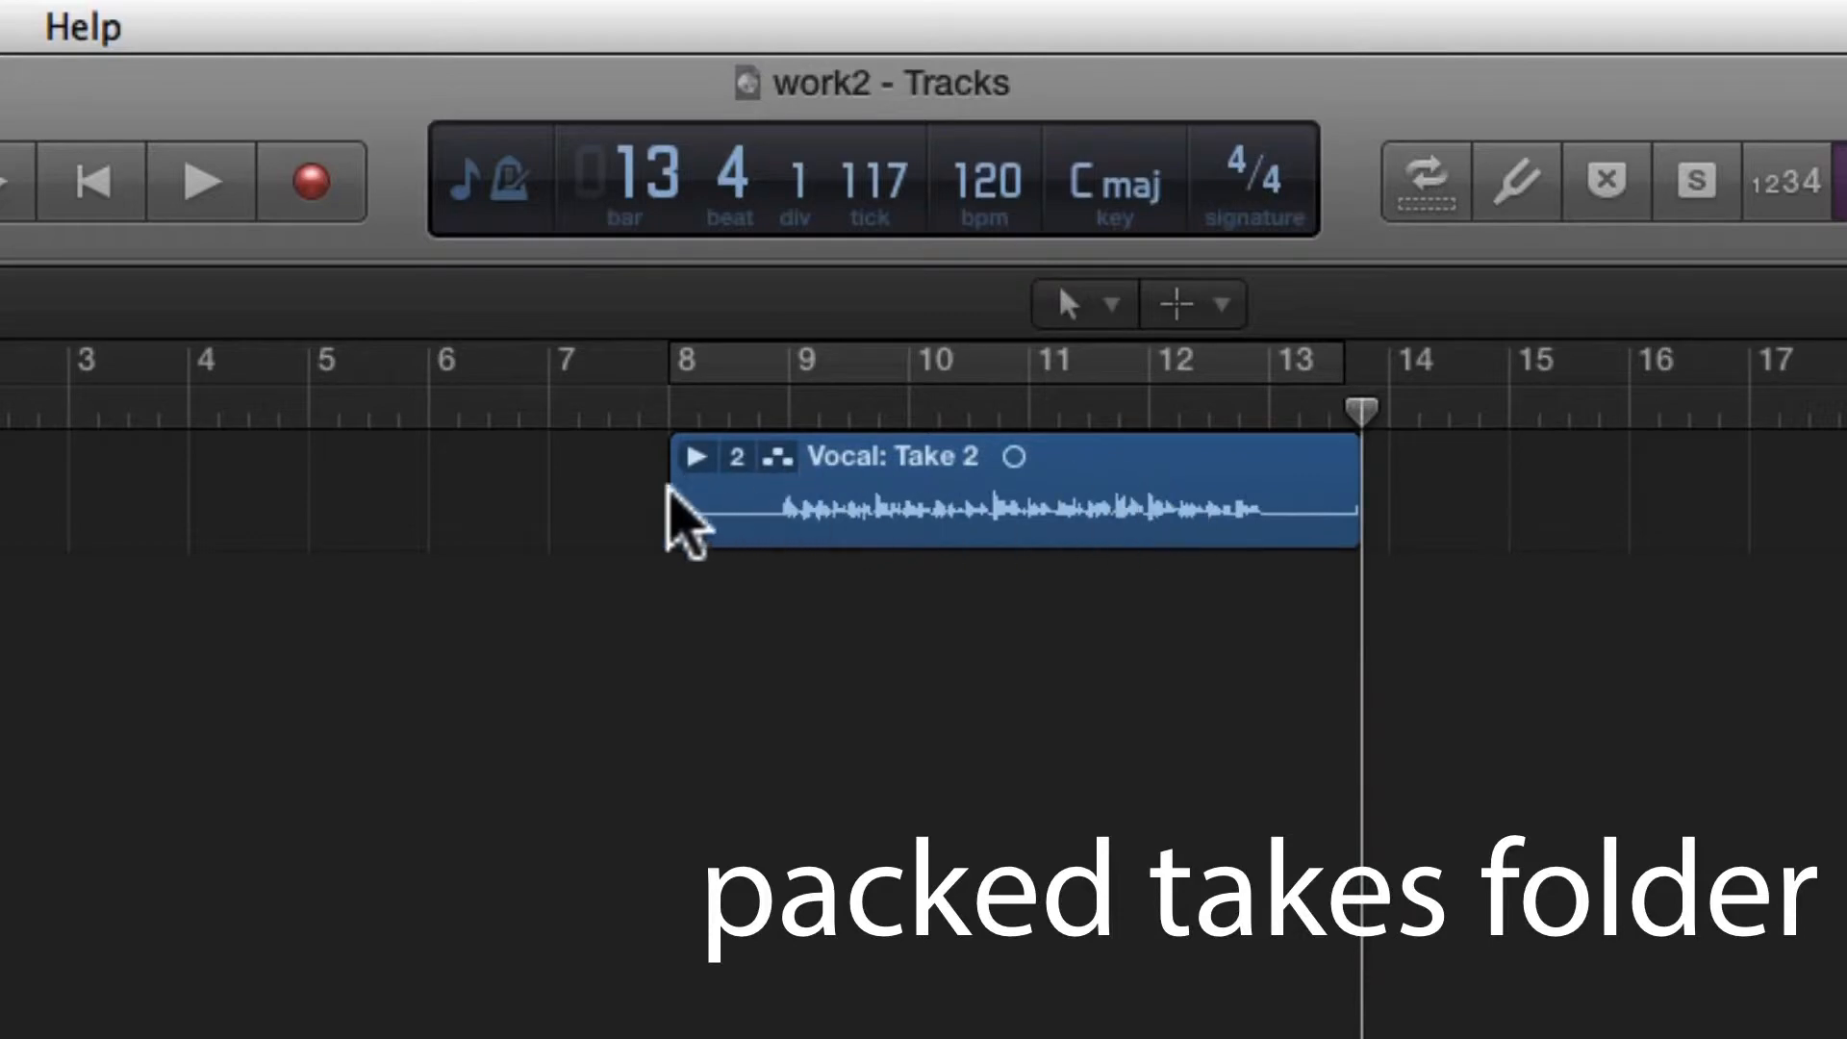
drag(733, 454, 765, 481)
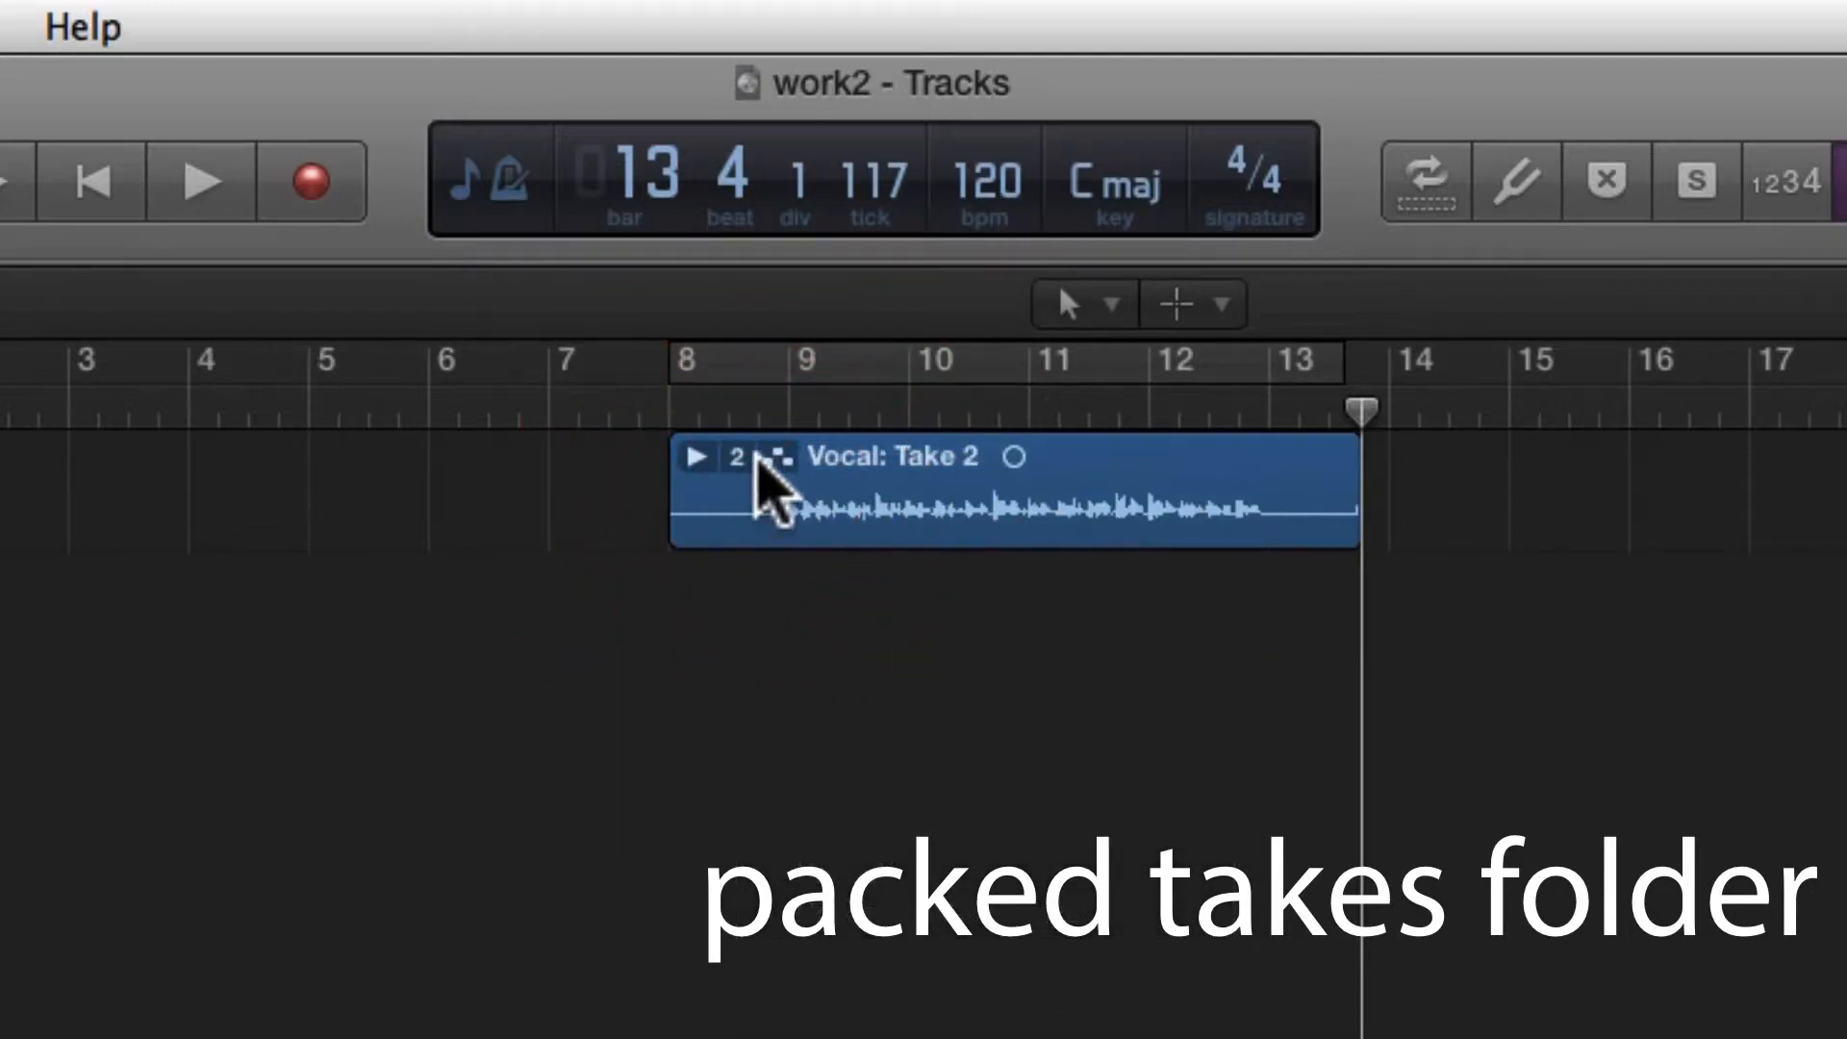
click(697, 456)
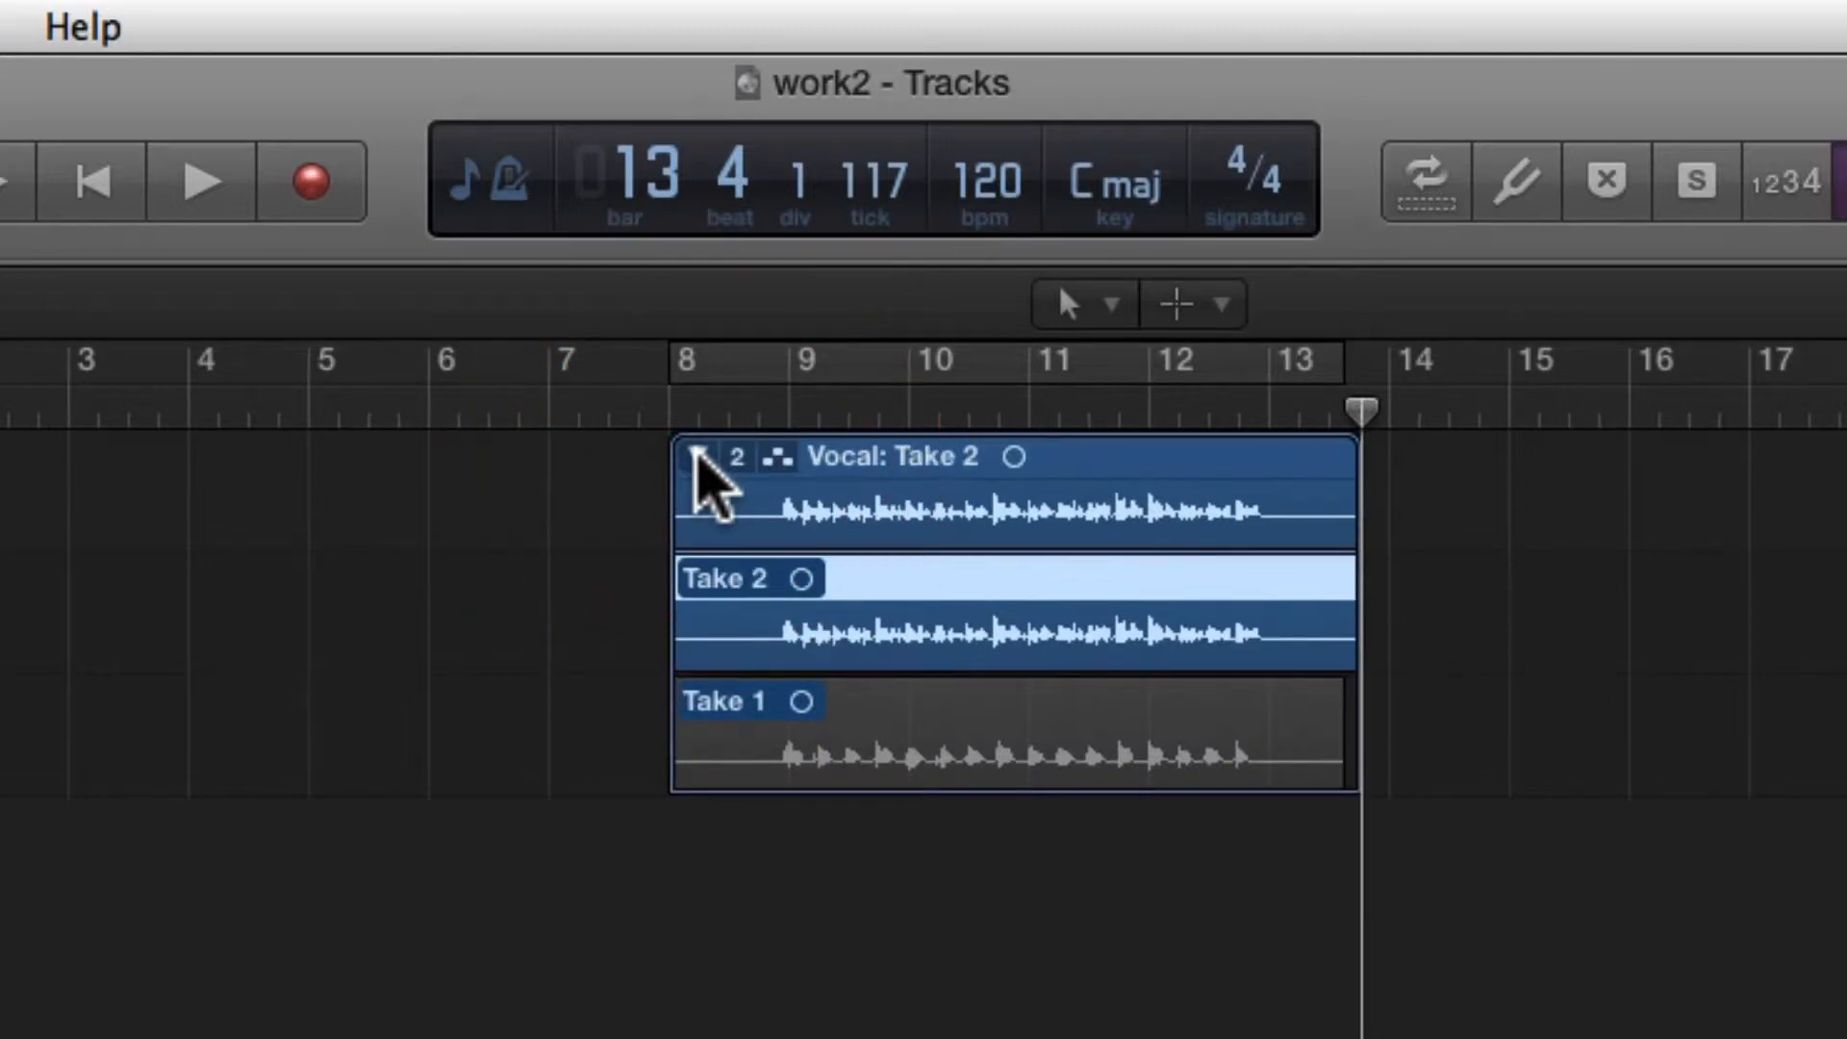
Step: Record a third Vocal take from bar 8 to about the middle of bar 13 and collapse the take folder
key(Return)
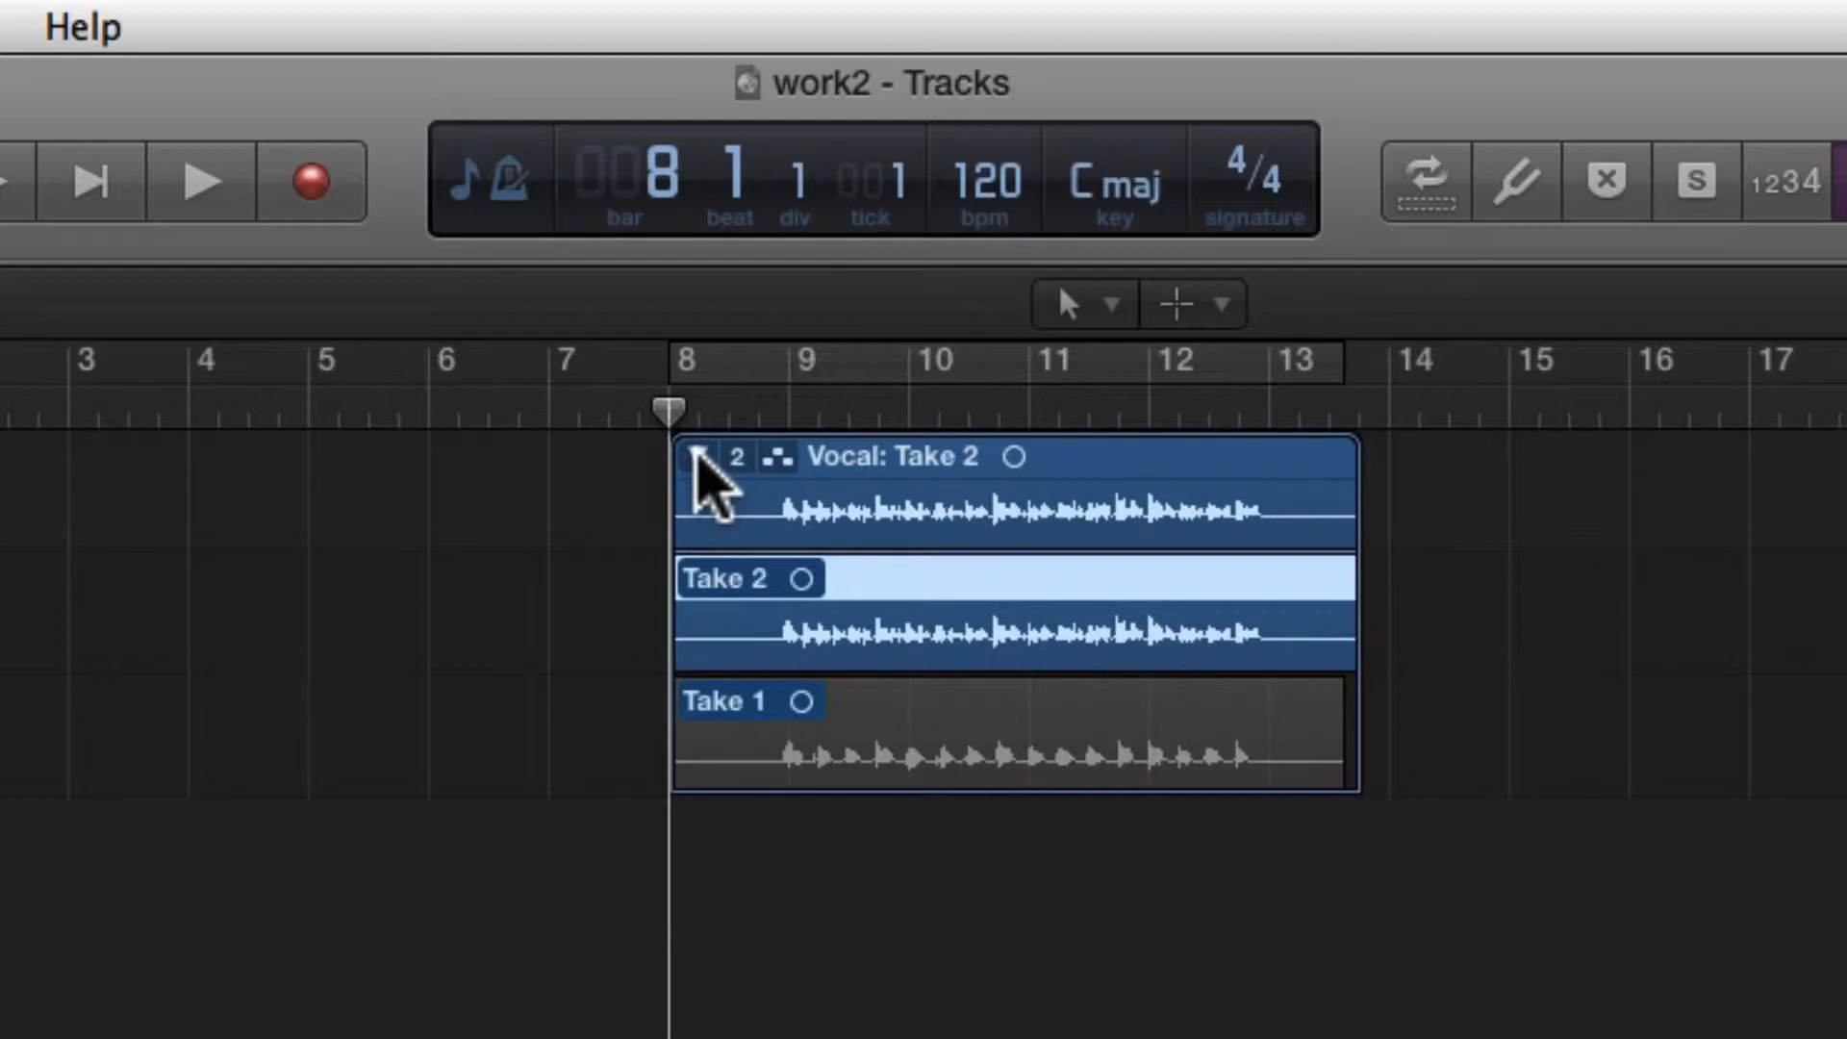
key(r)
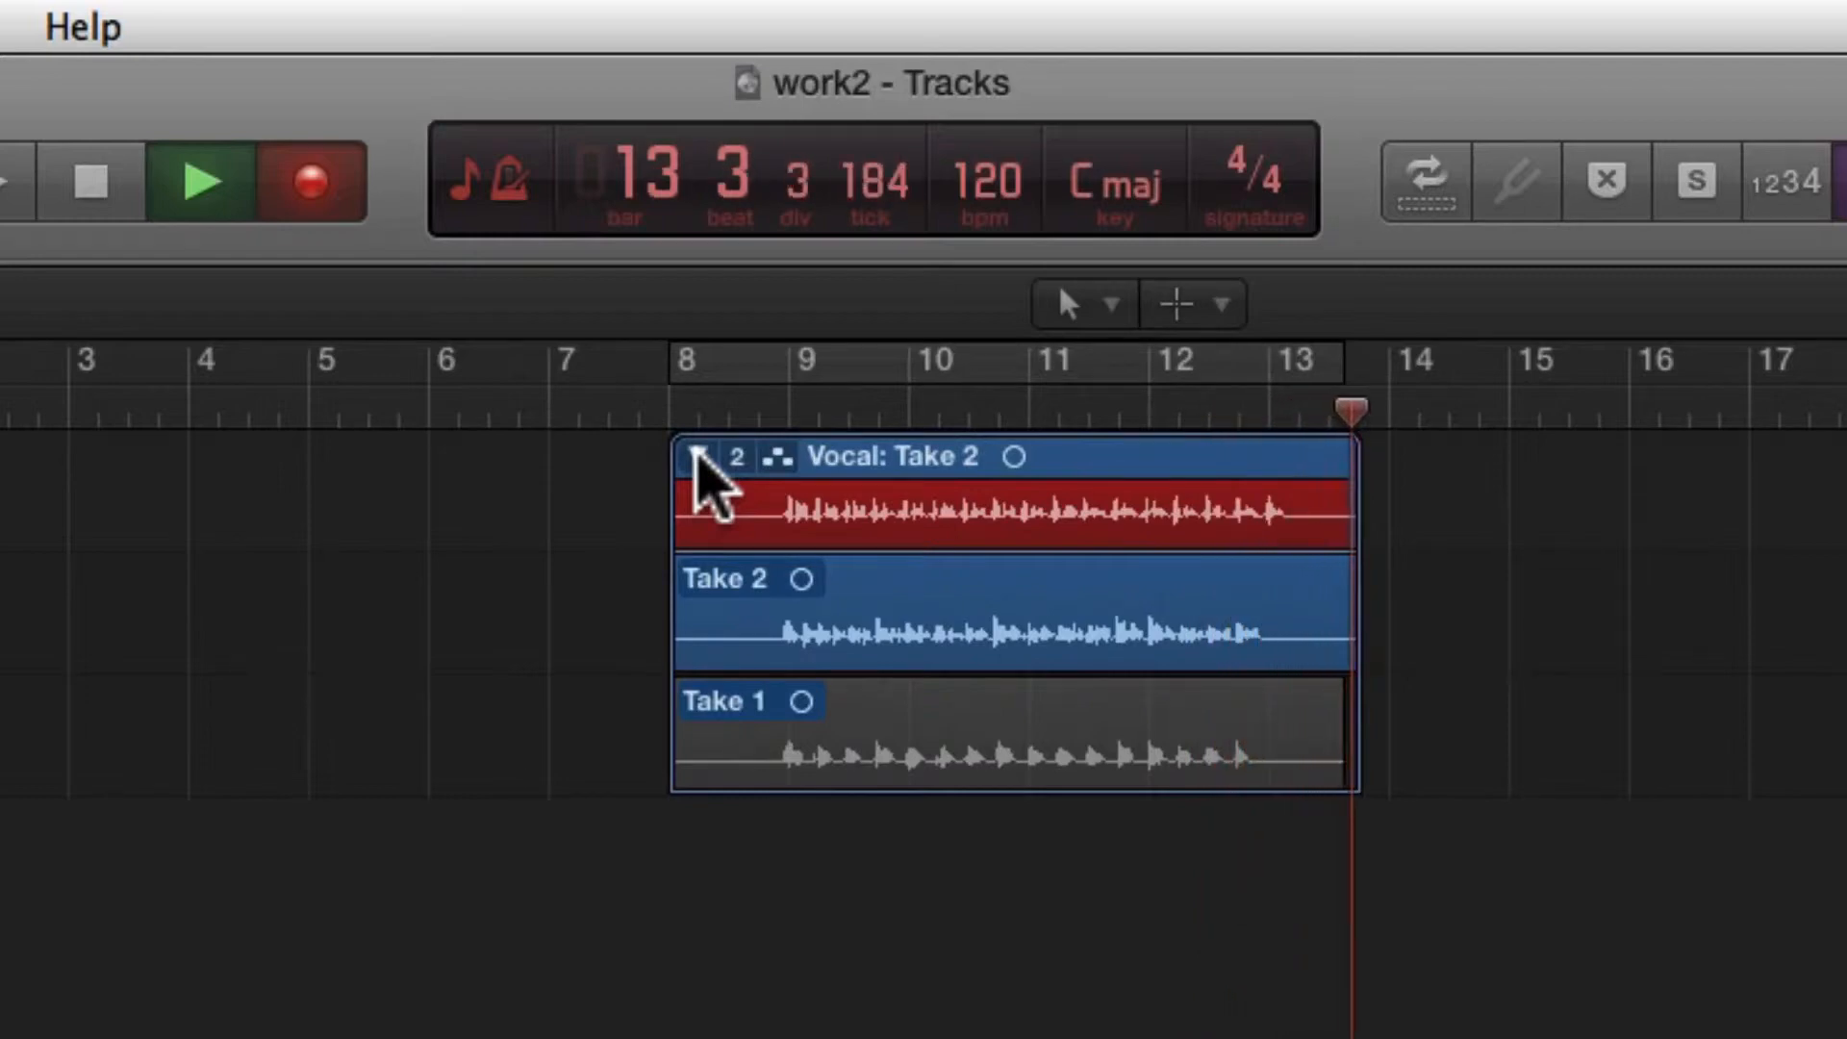
key(space)
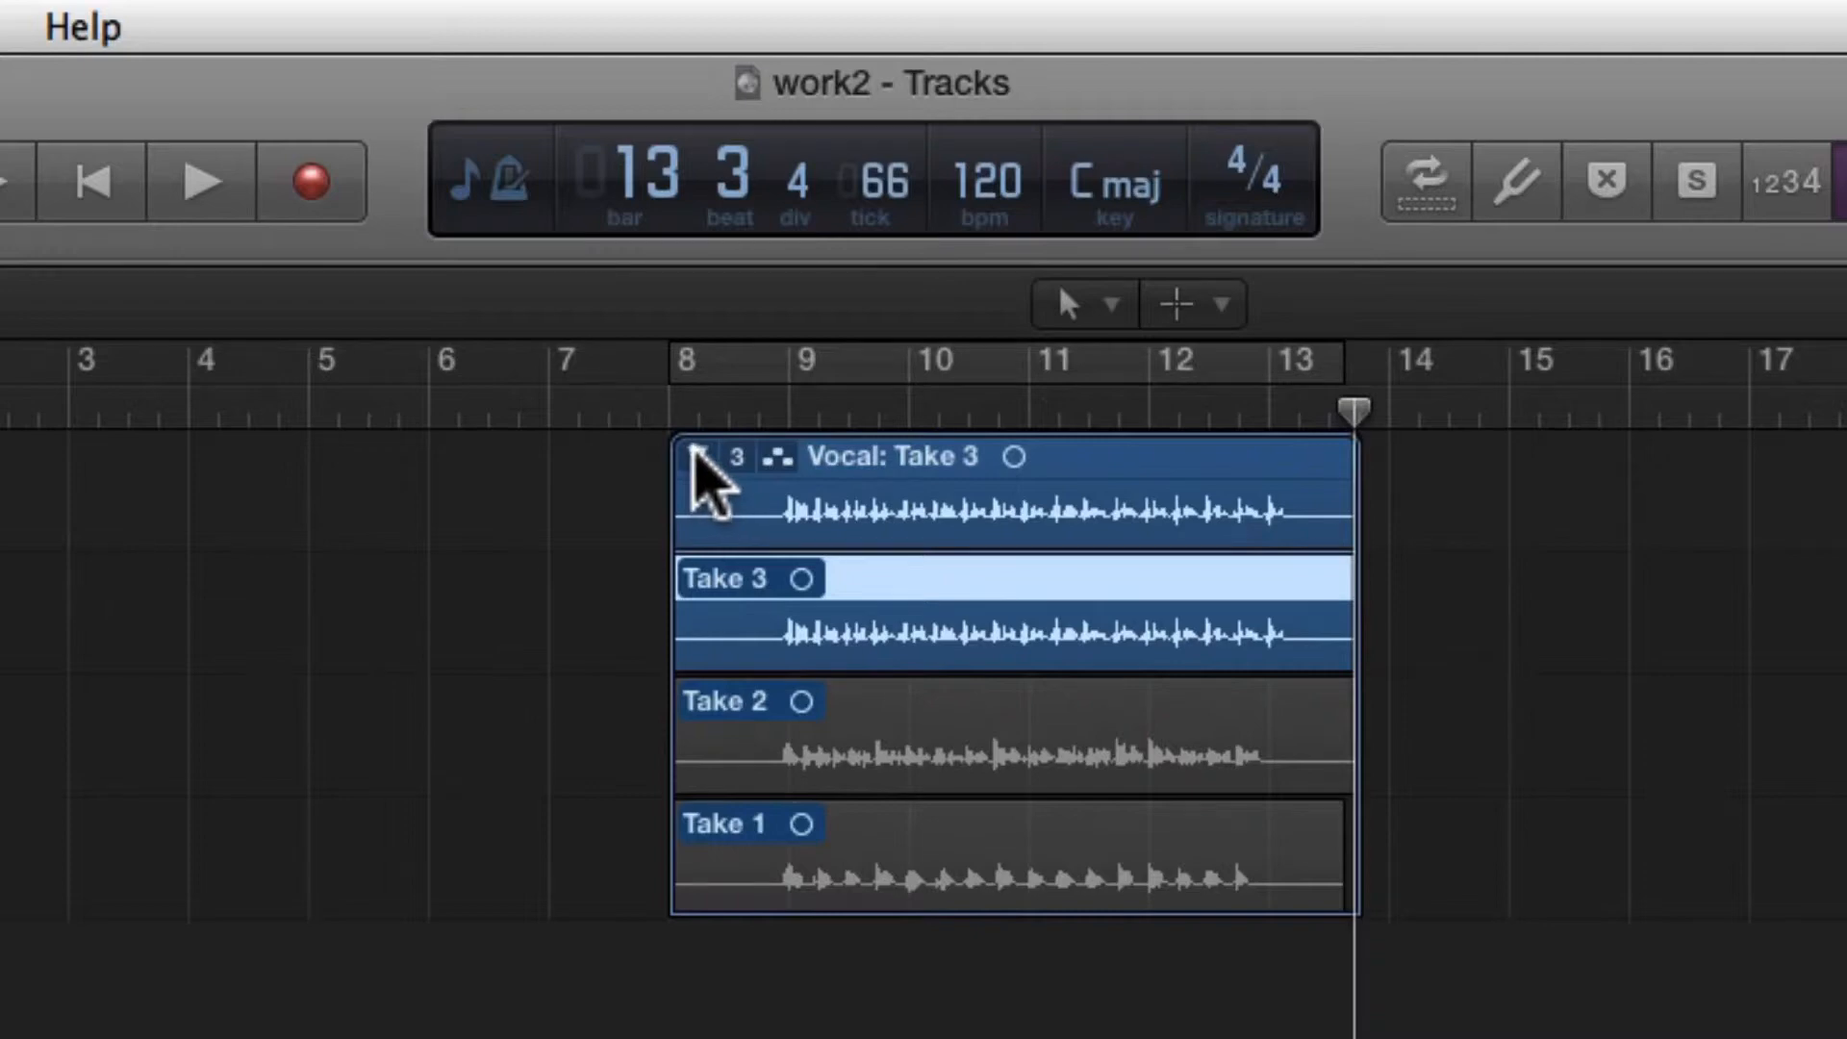
click(696, 454)
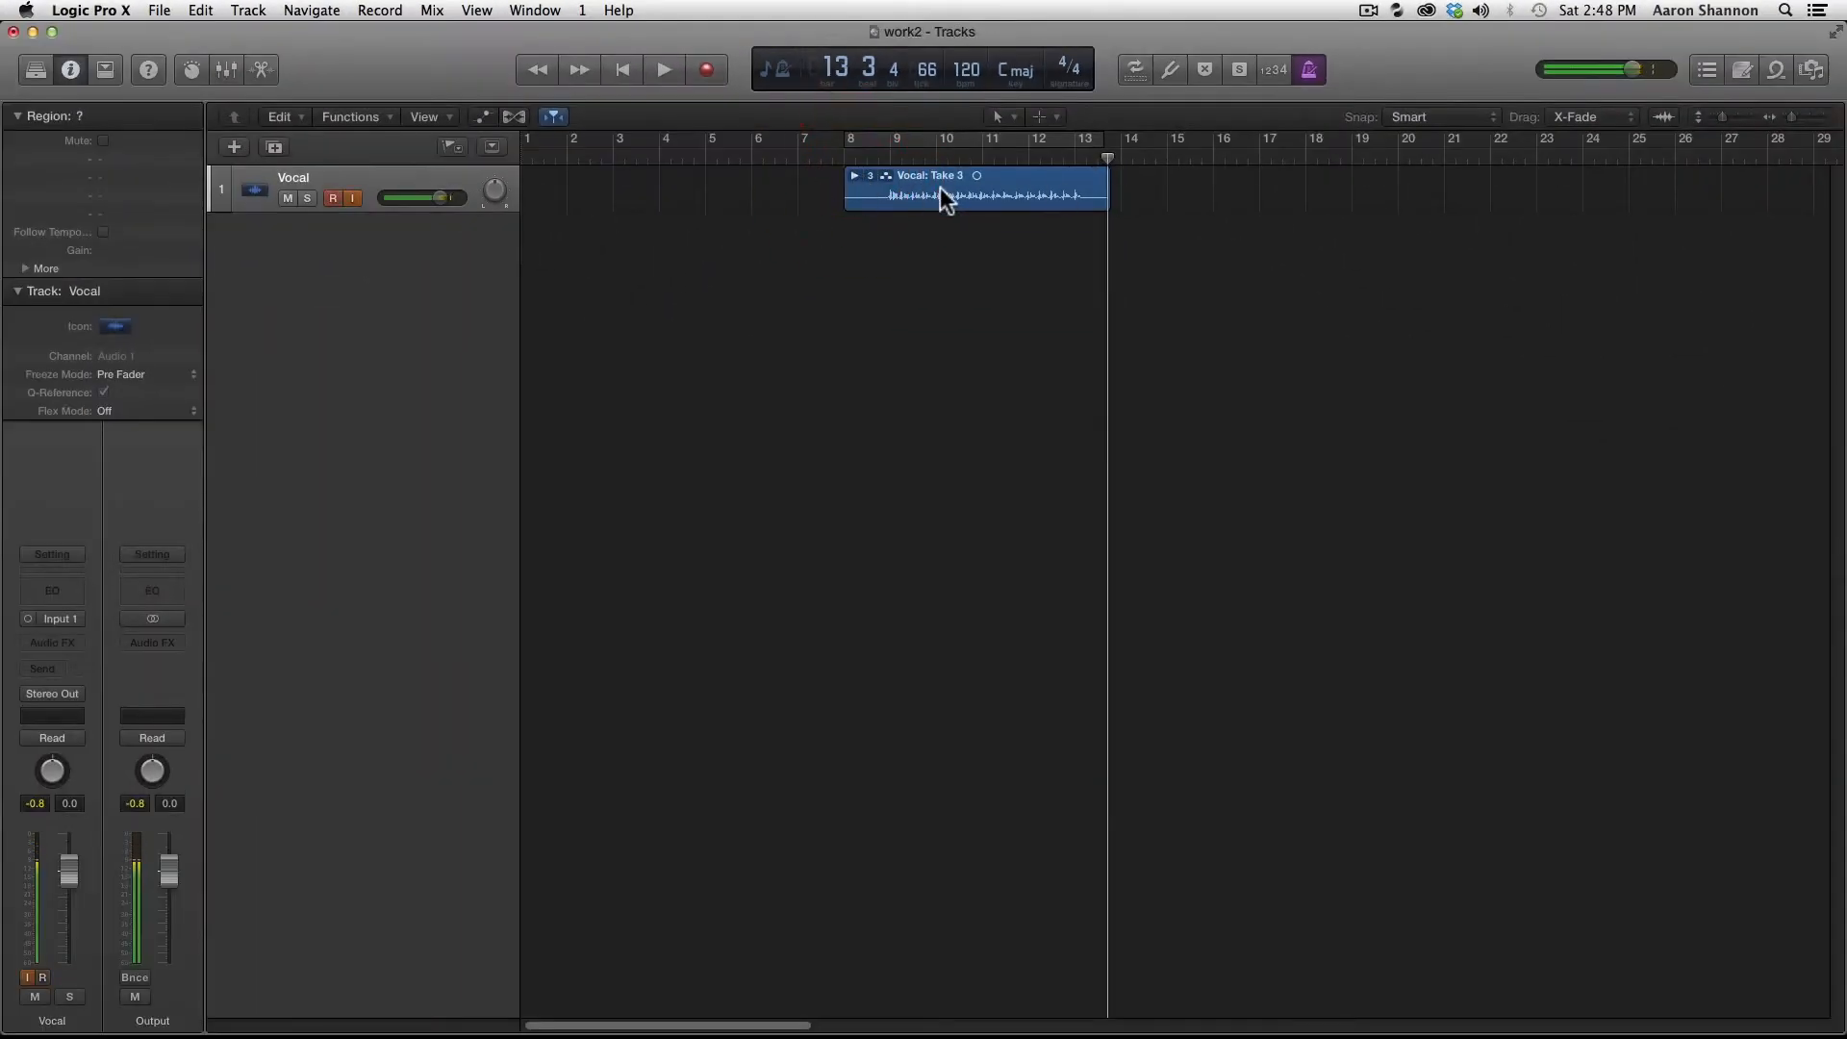
Step: Turn off input monitoring and record enable on the Vocal track
click(352, 199)
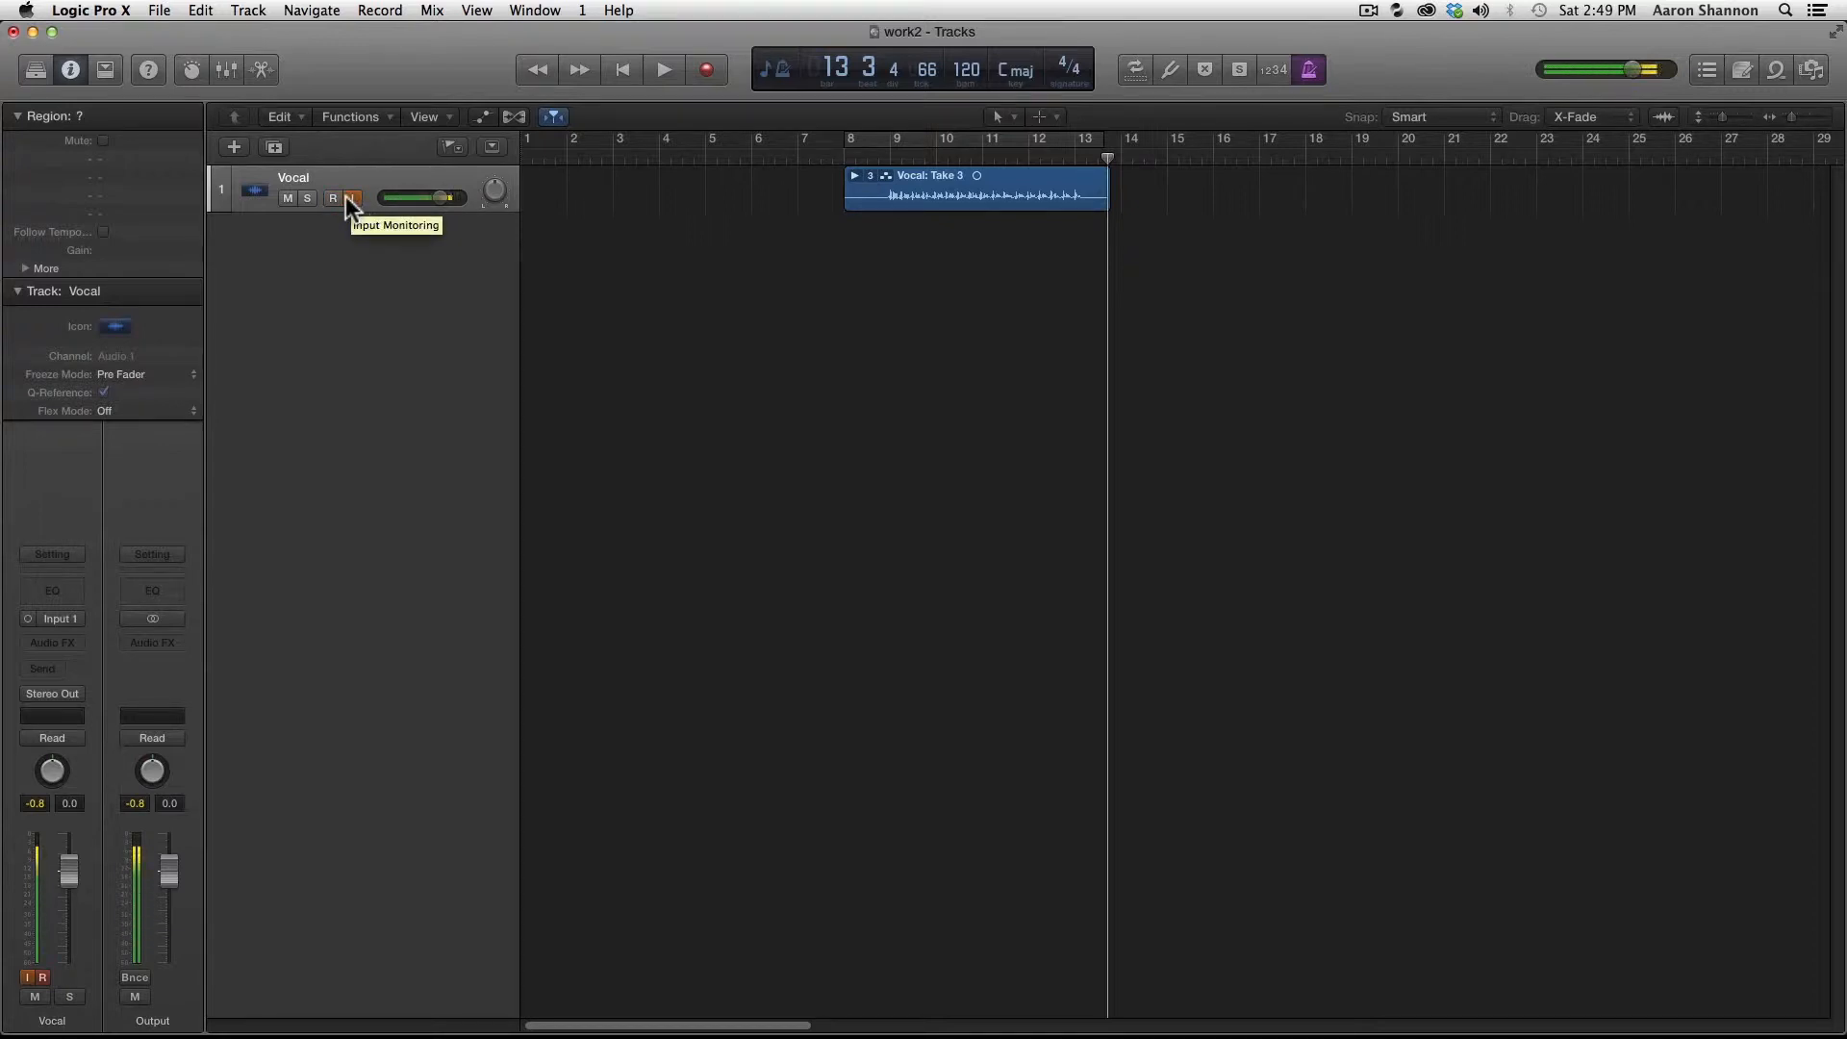
click(333, 196)
Step: Create one new audio track using Input 1 and Output 1 + 2, with input monitoring and record enable turned on
key(alt+super+n)
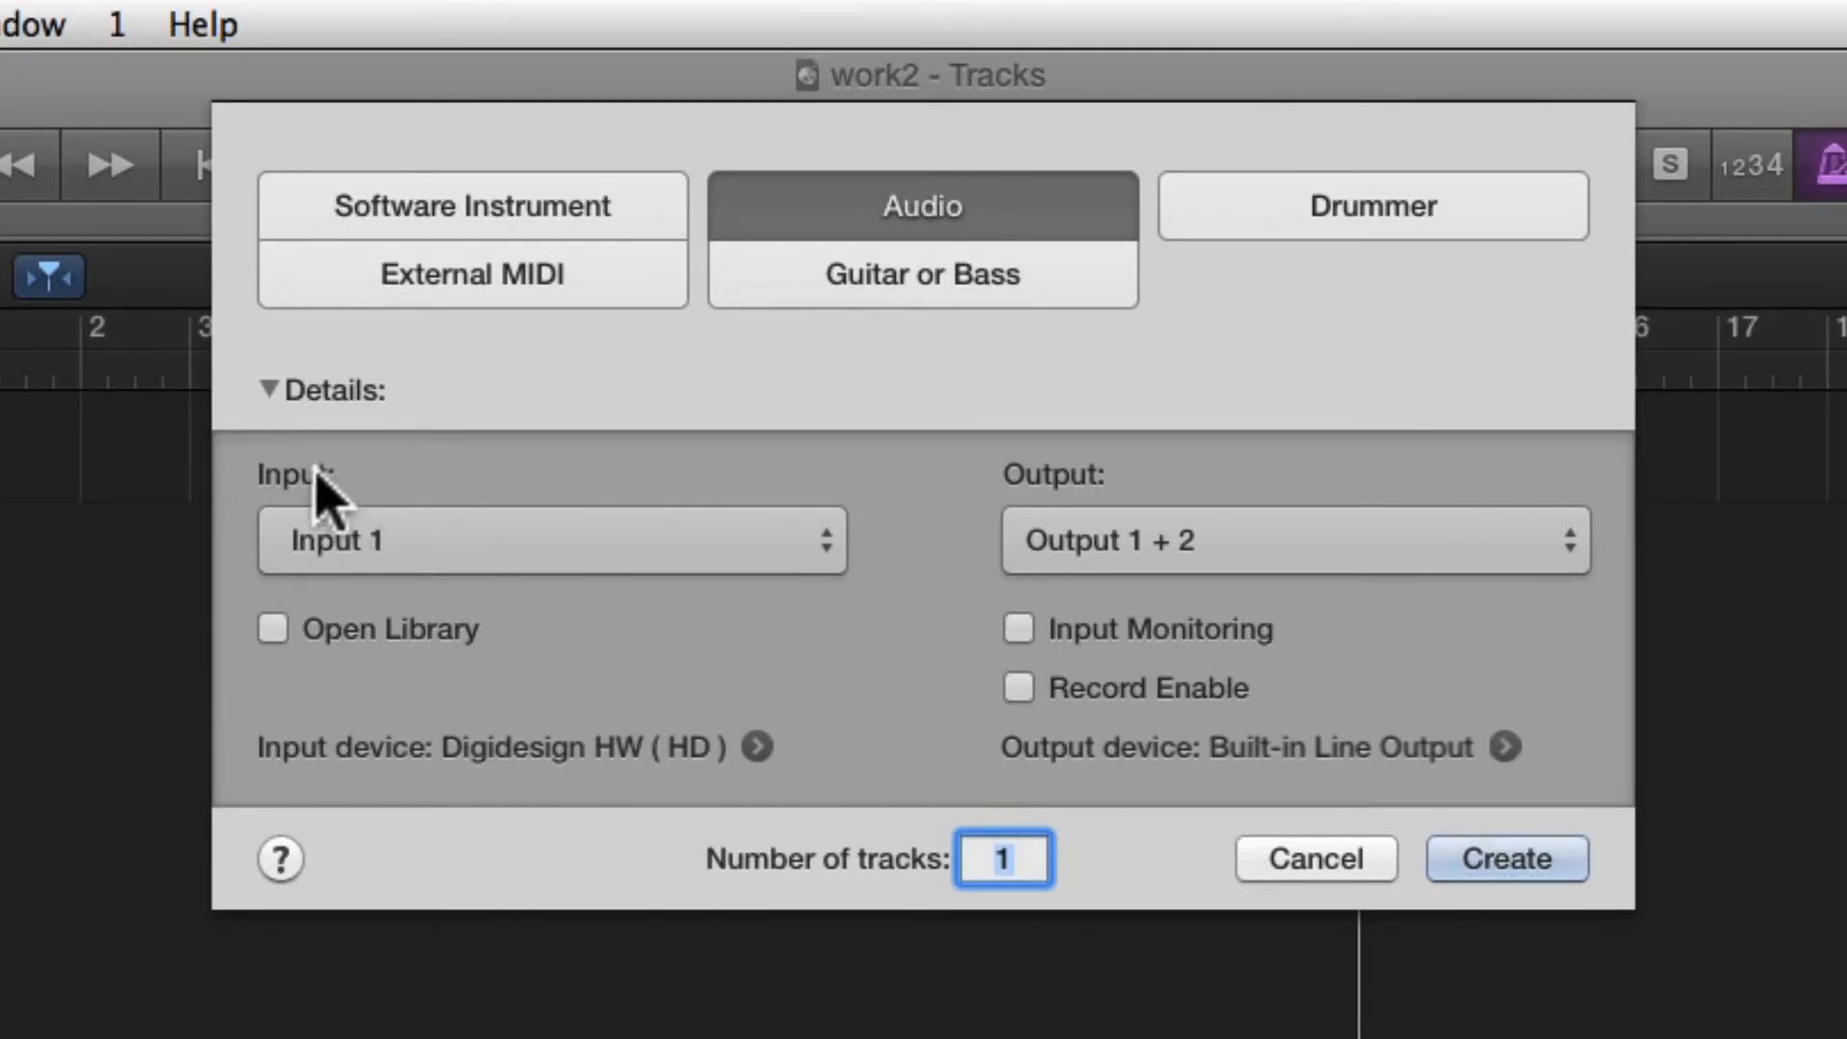
click(346, 540)
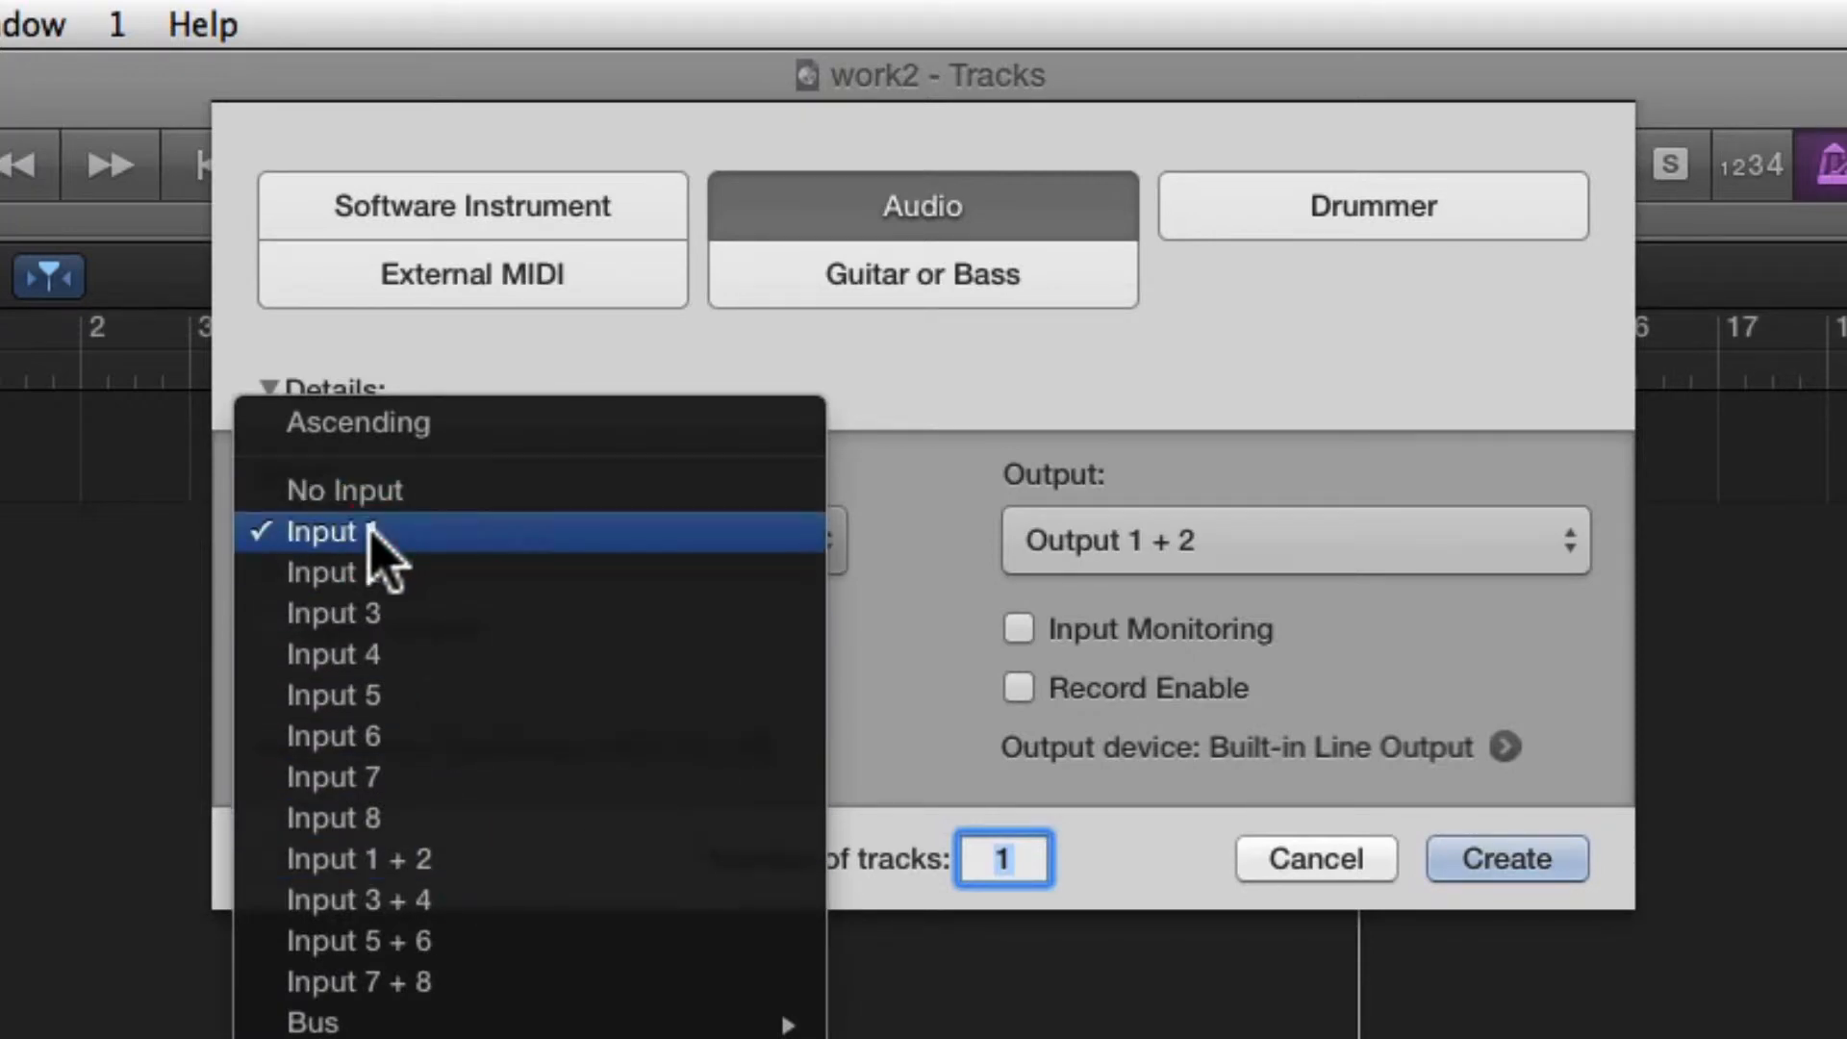
click(494, 531)
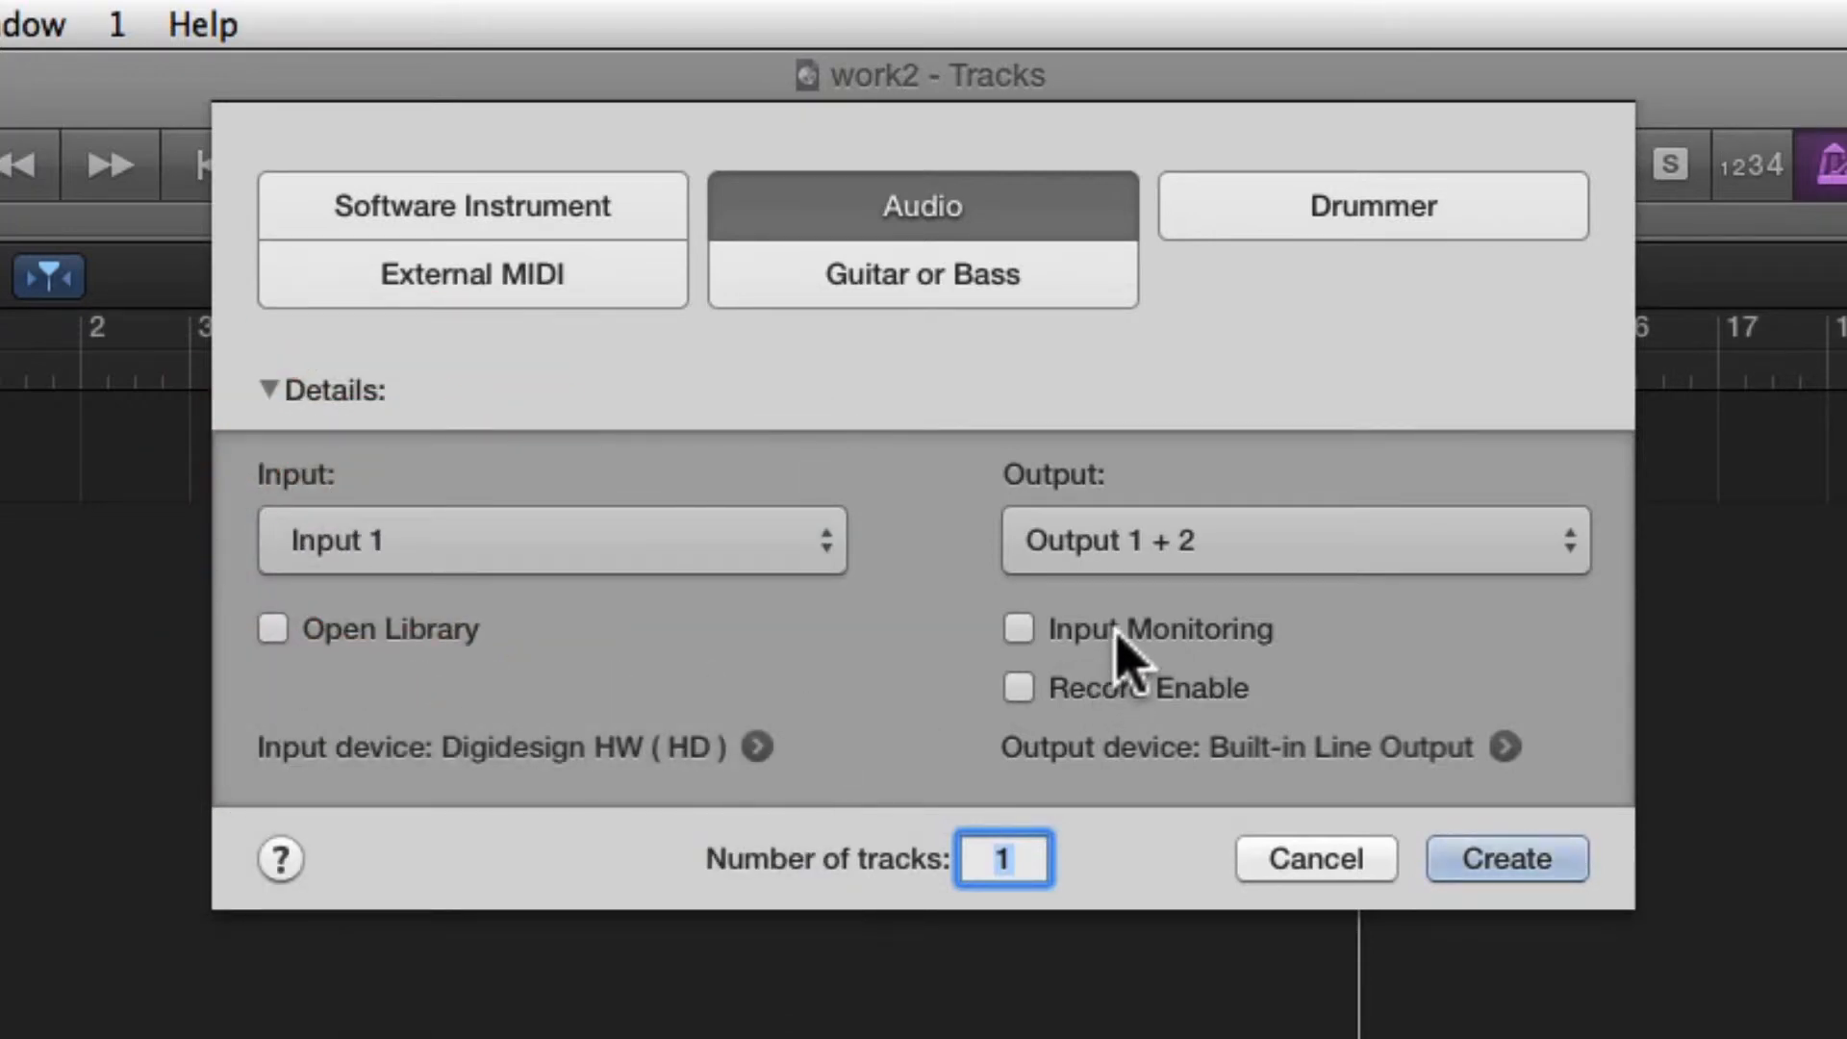
click(1018, 630)
click(1020, 687)
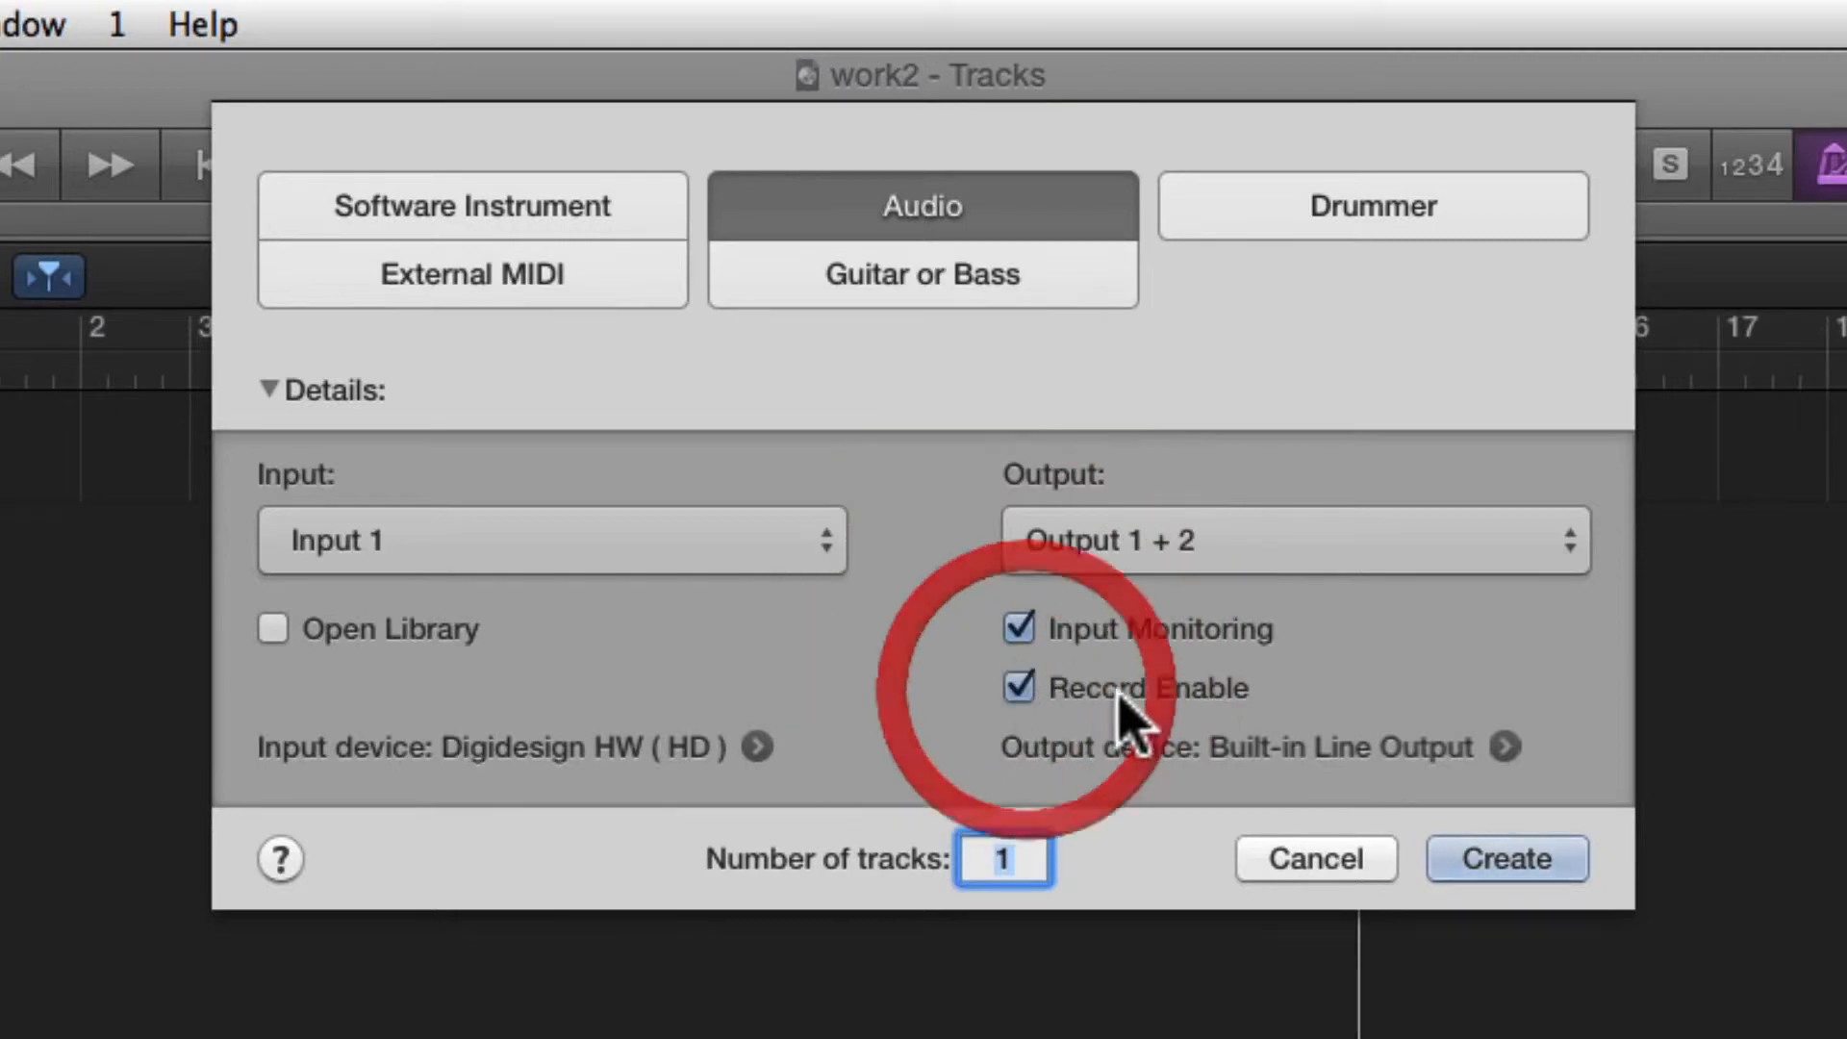
click(1481, 871)
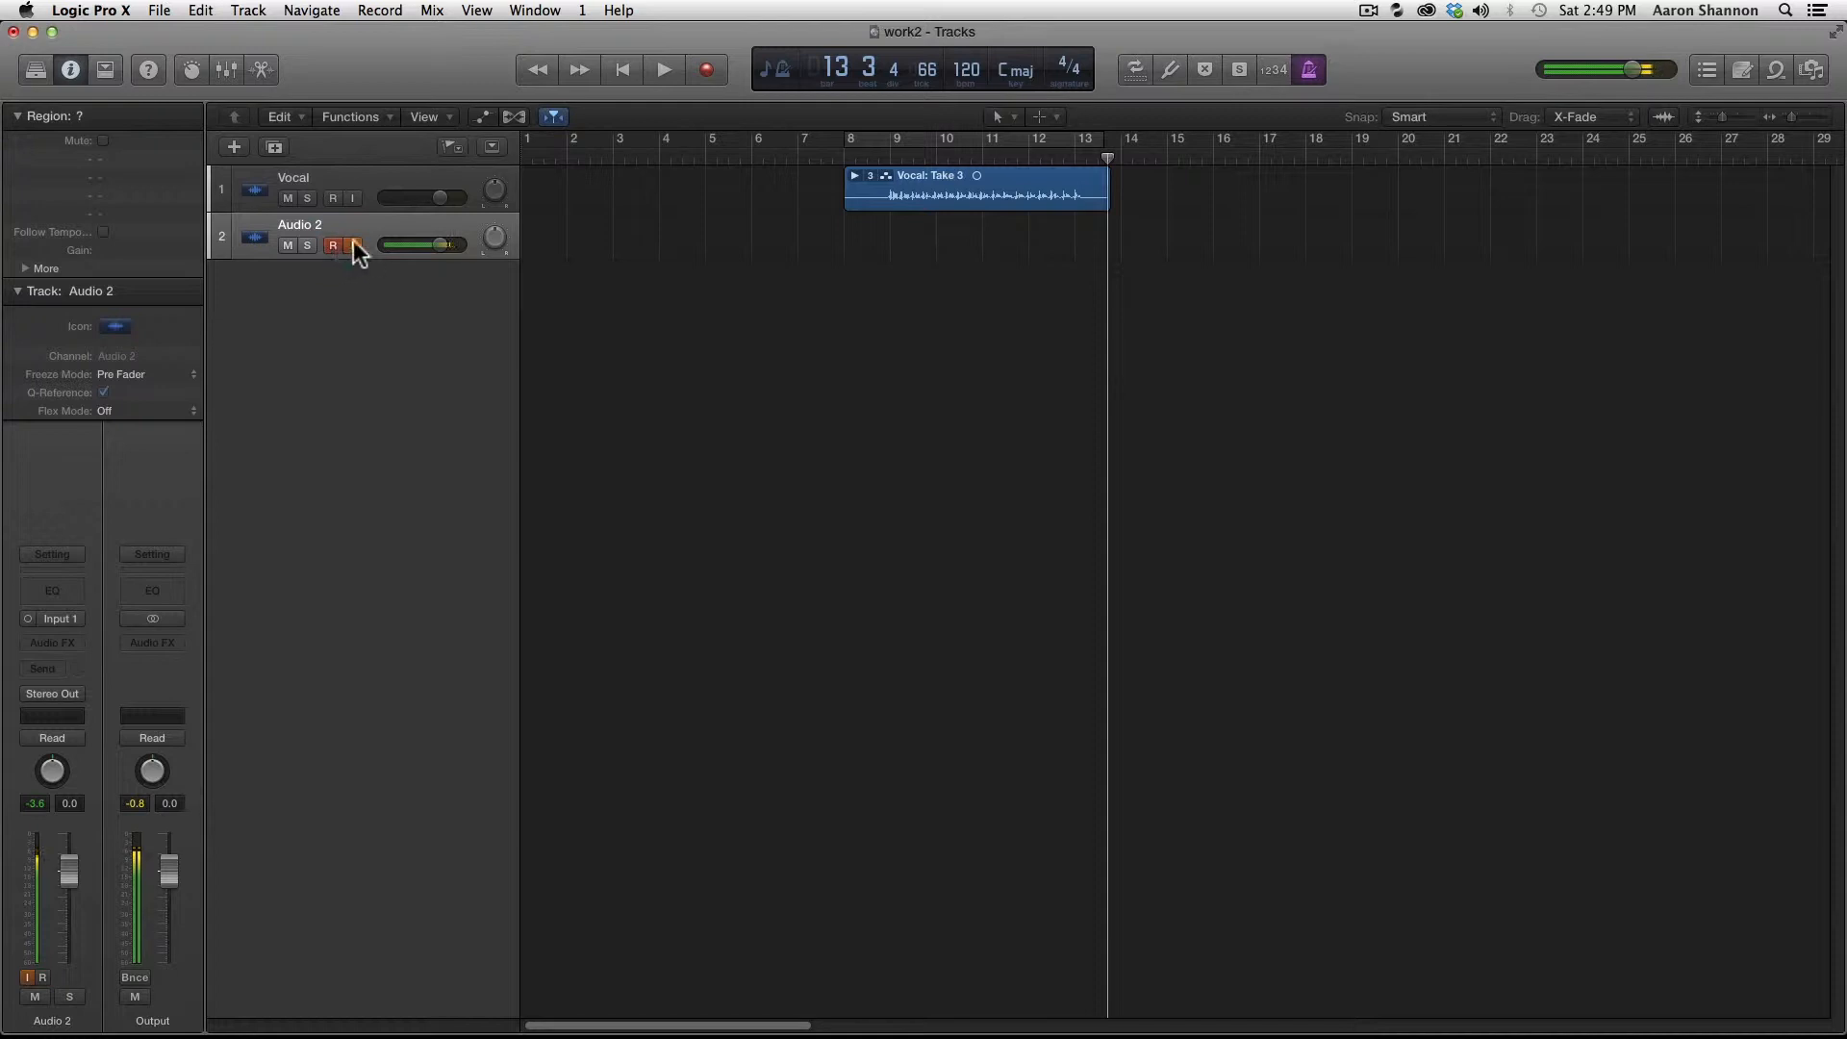
Step: Rename the new audio track as Vox
double_click(296, 221)
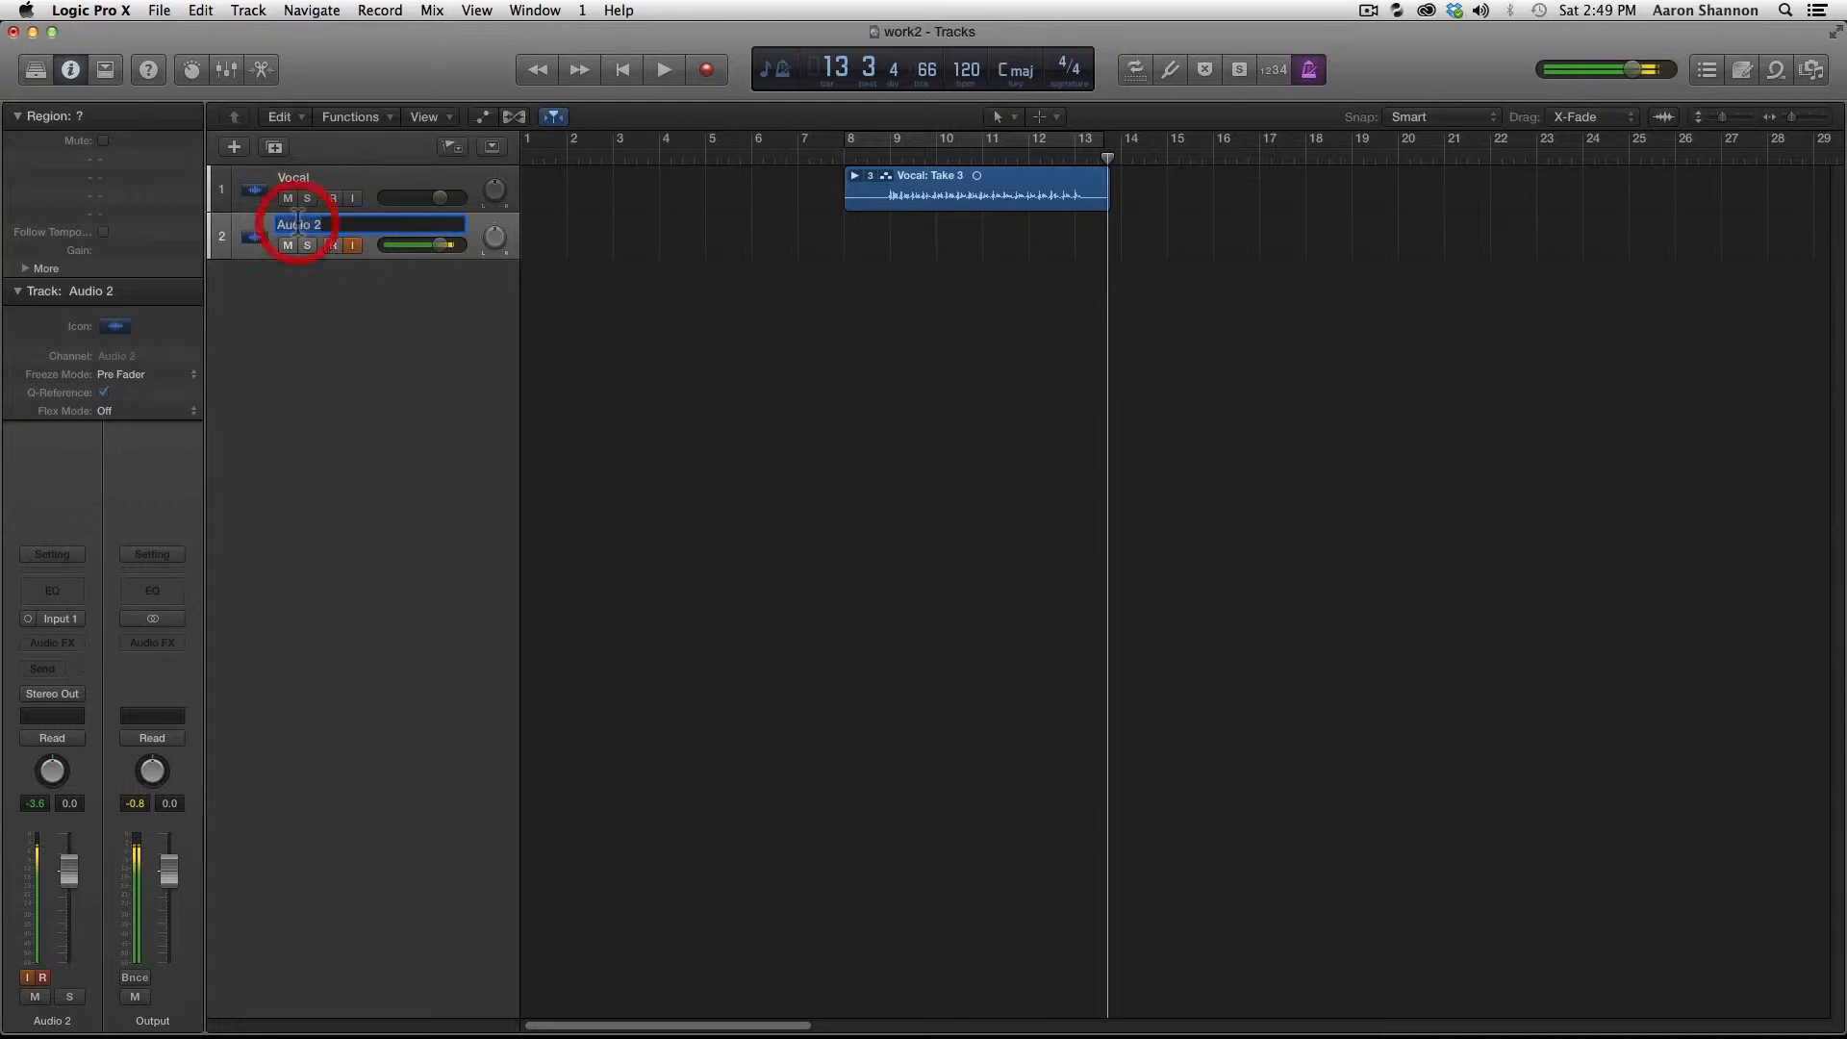
text(Vox)
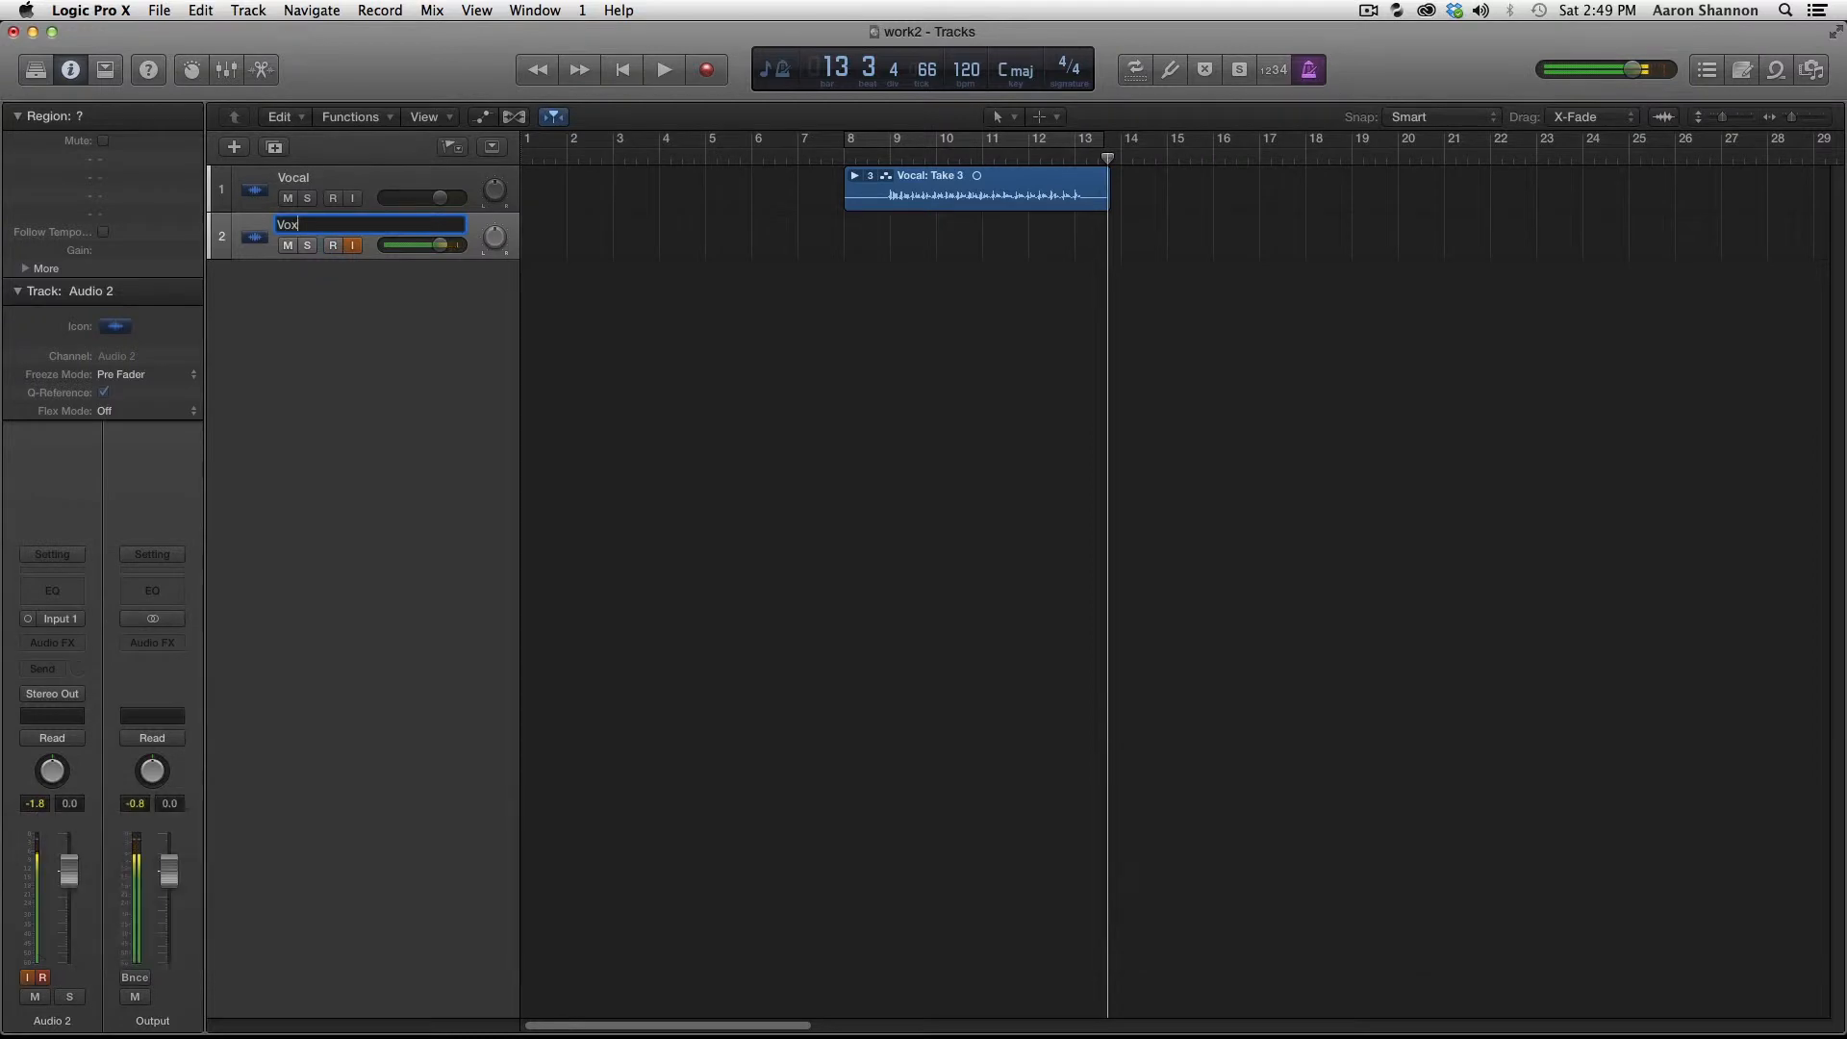
key(Return)
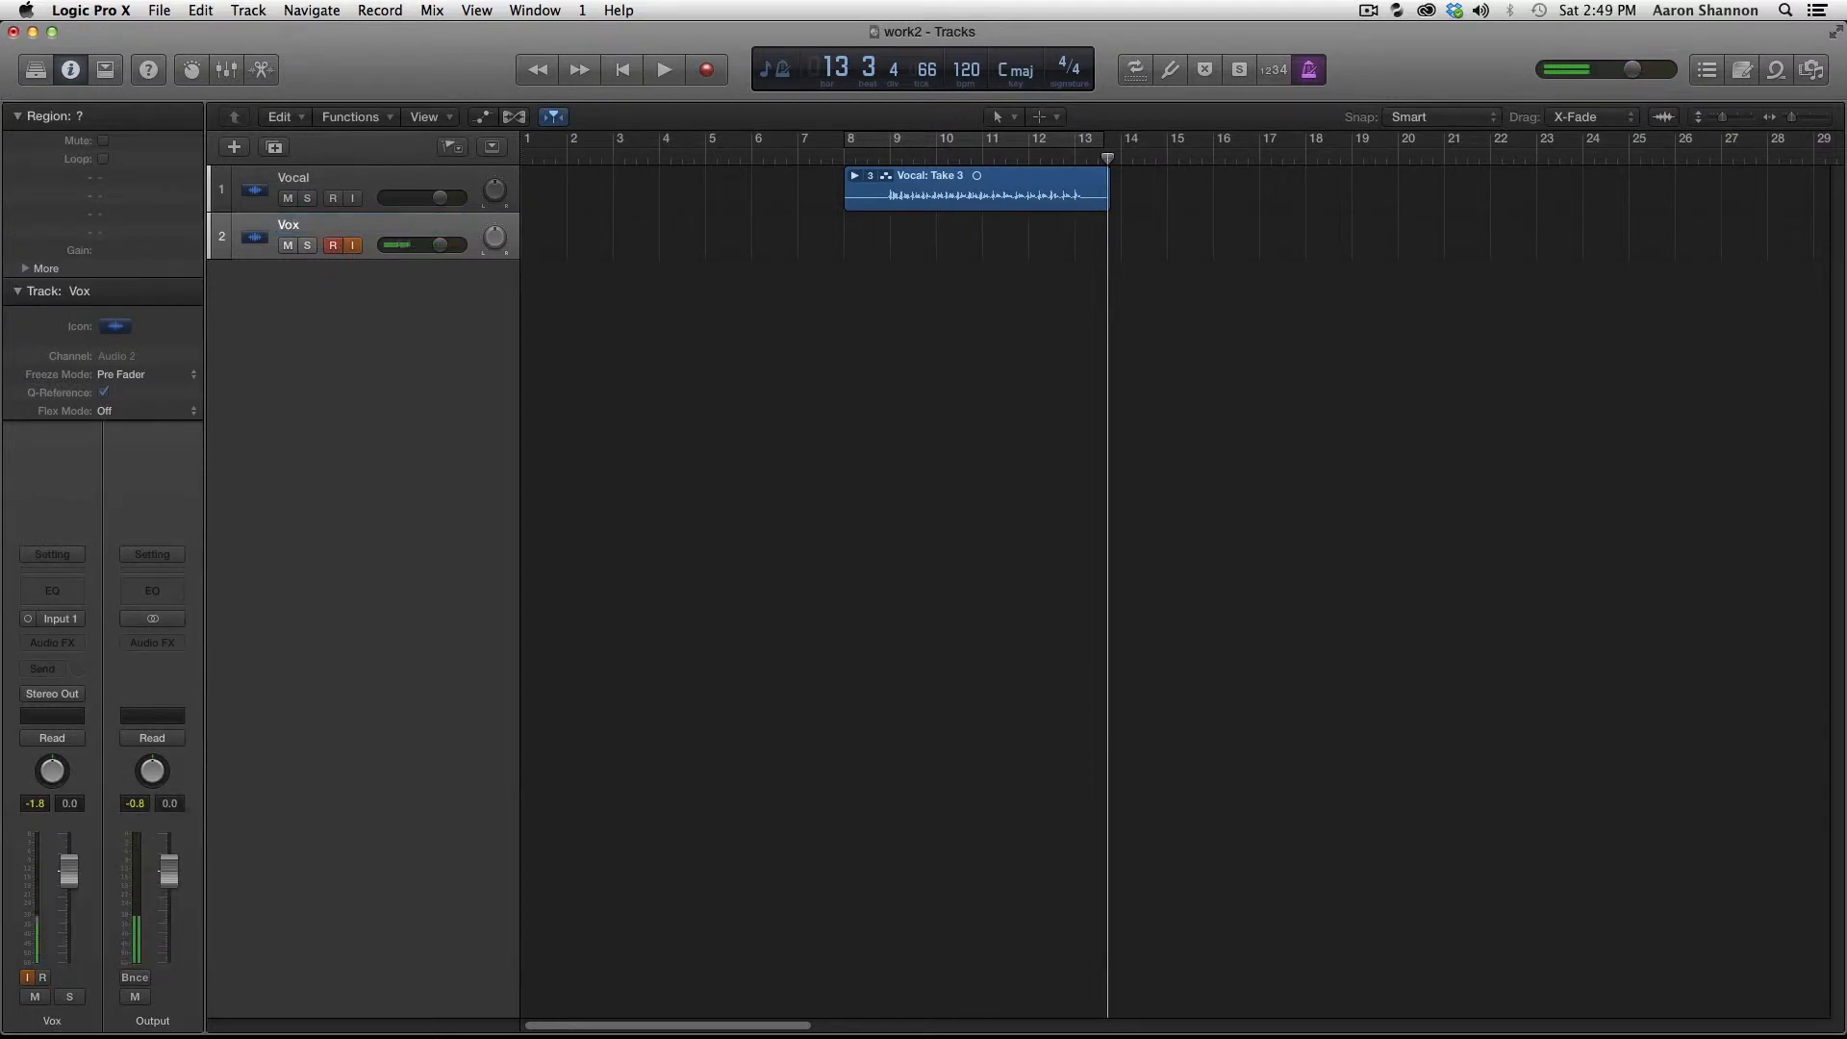
Step: With the playhead returned to bar 8, mute the Vocal track and turn on Replace mode
key(0)
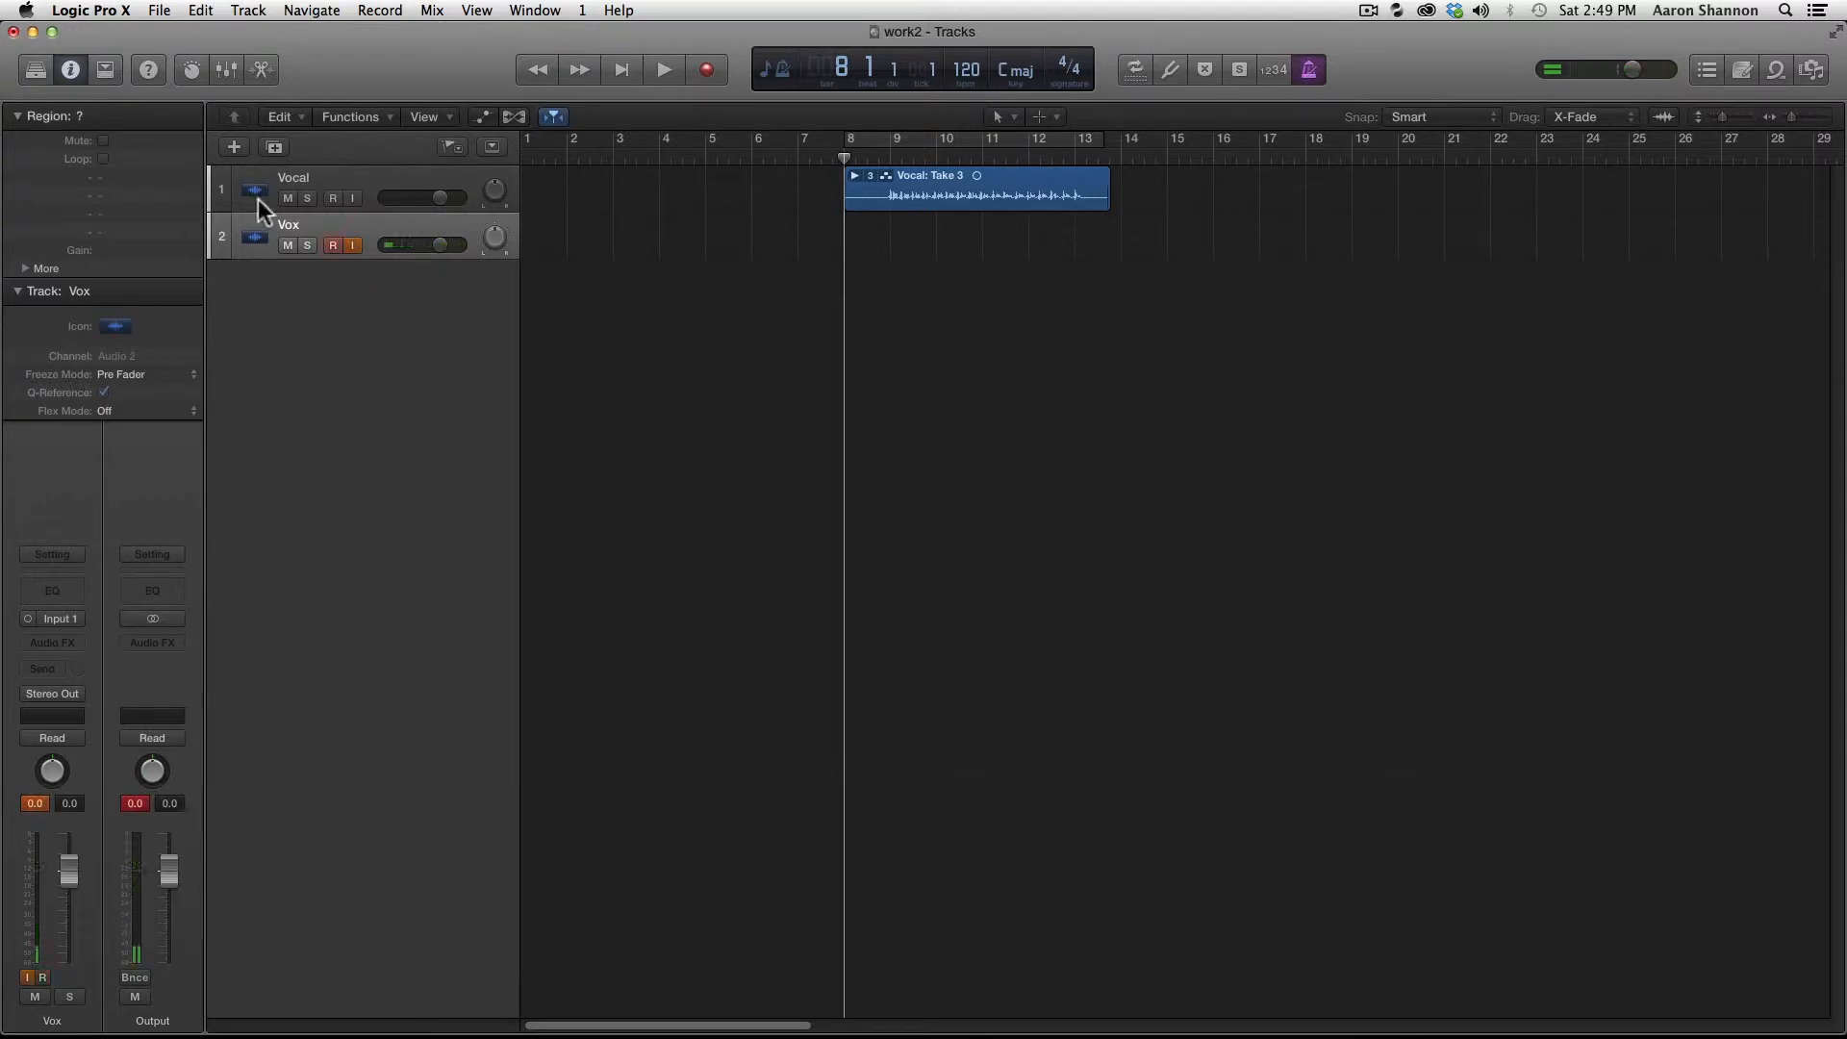
click(283, 198)
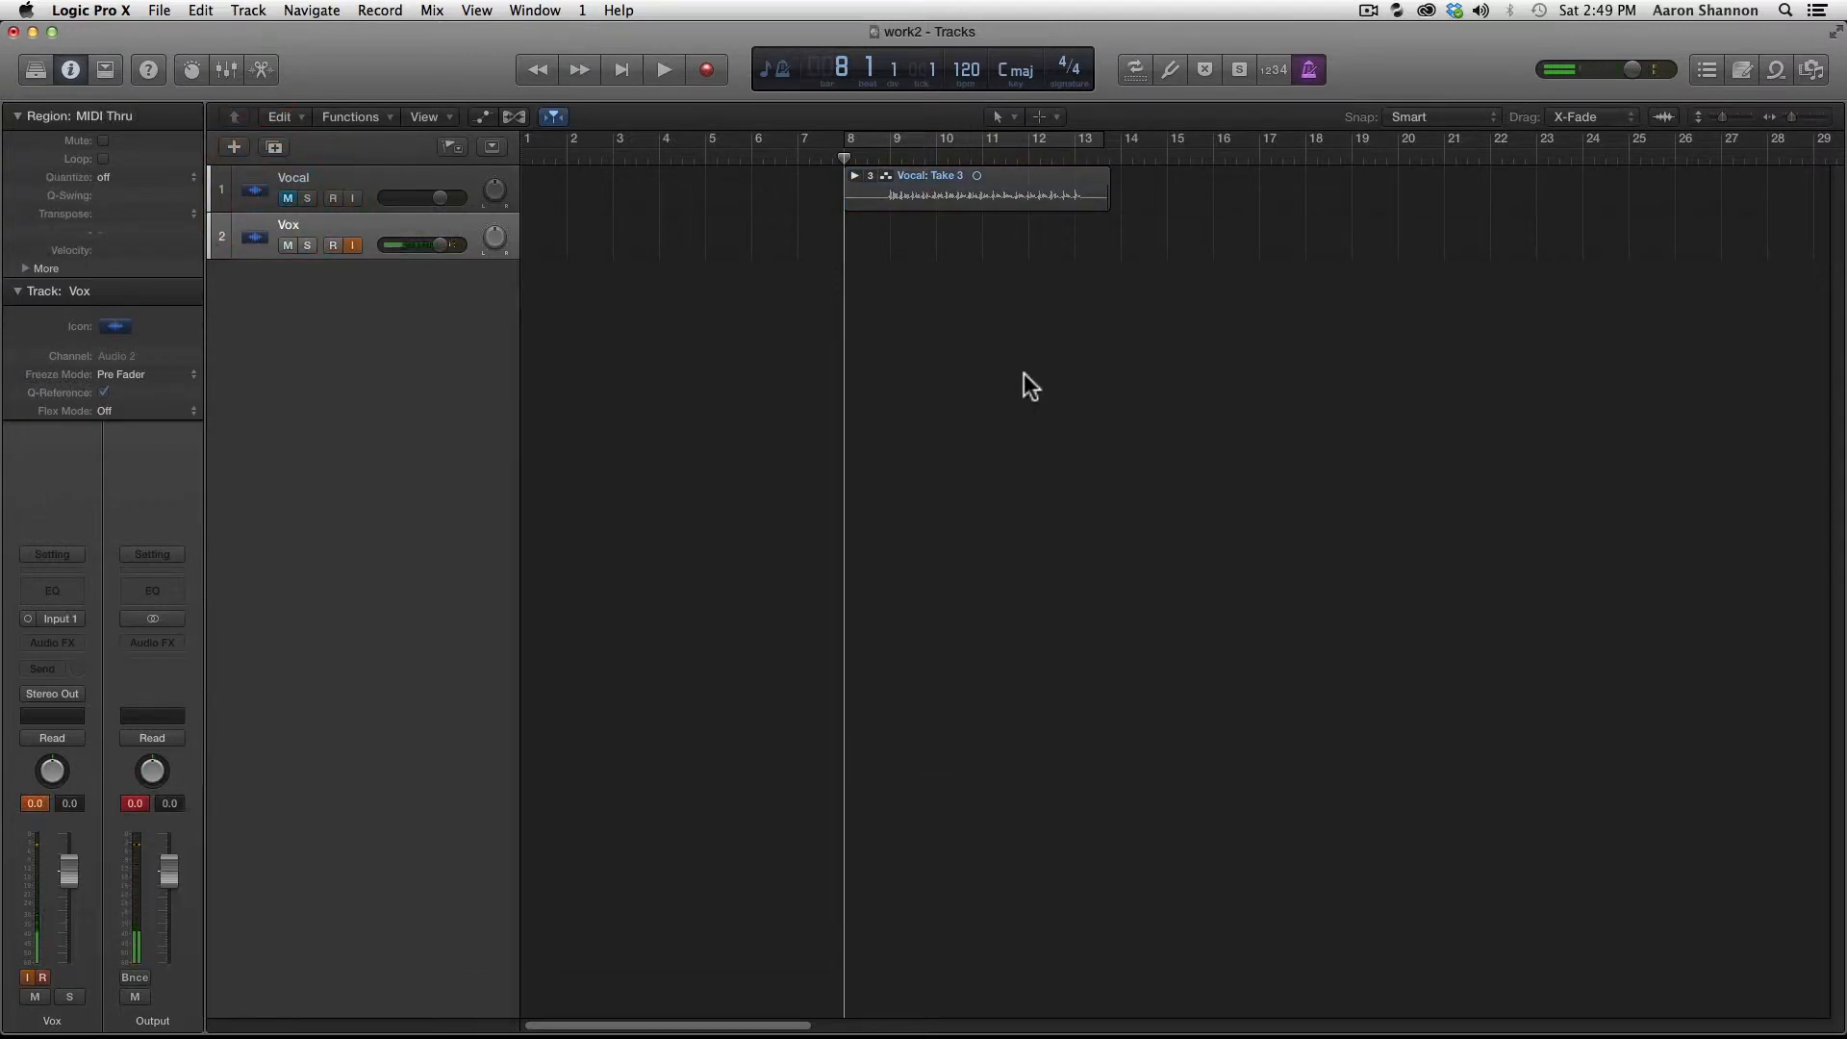
click(1204, 68)
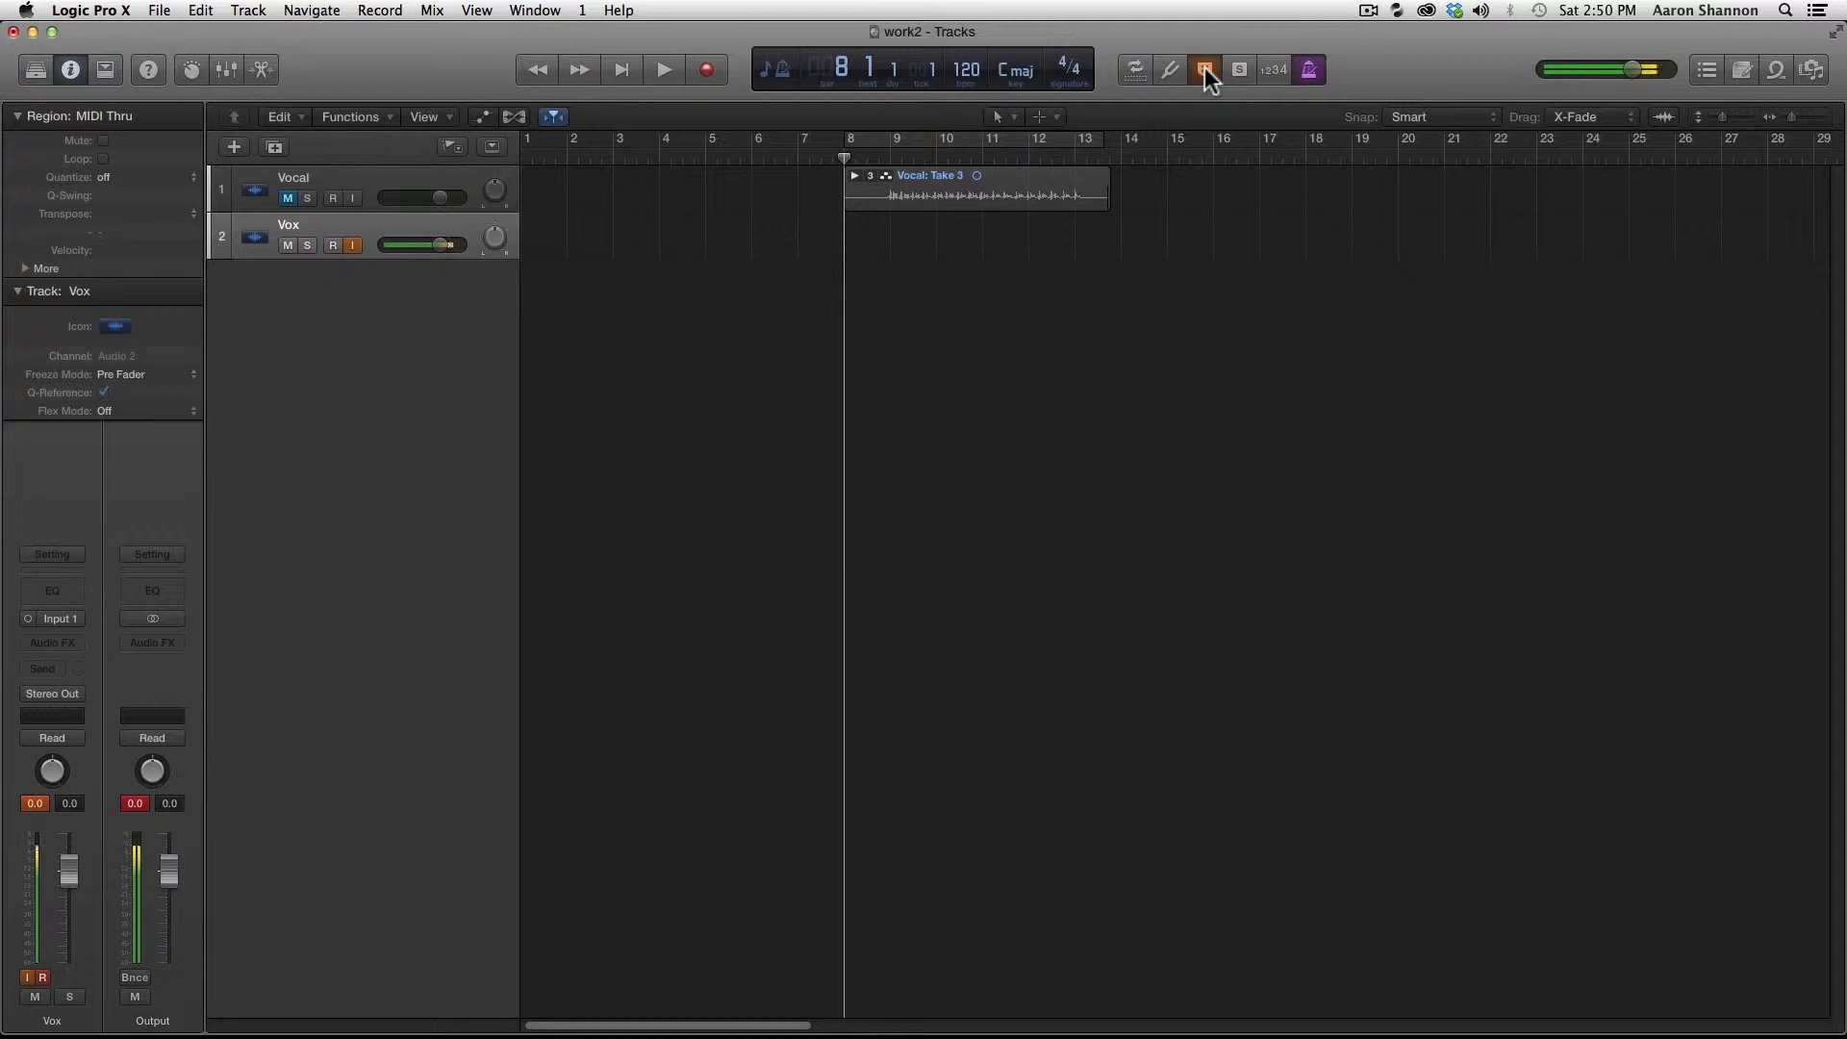
Step: Record a region on the Vox track from bar 8 to nearly bar 13, punch out and stop playback
key(KP_Multiply)
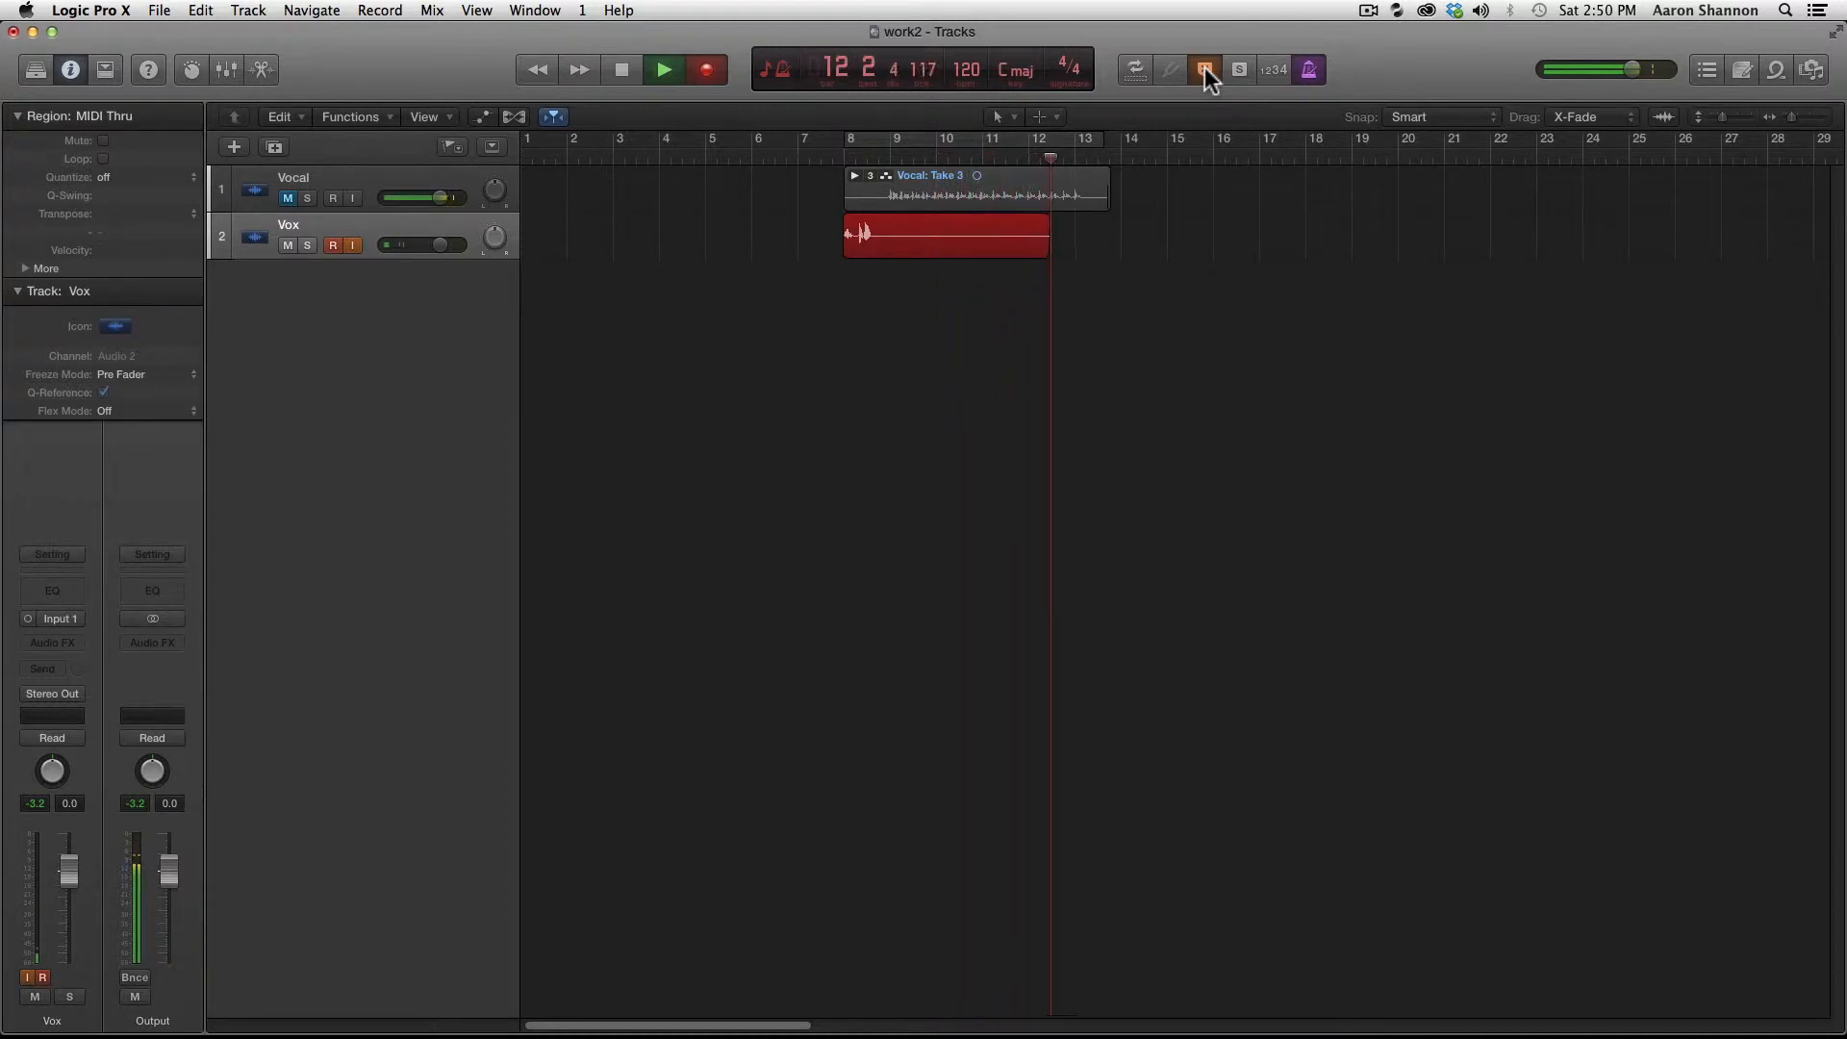
key(asterisk)
key(space)
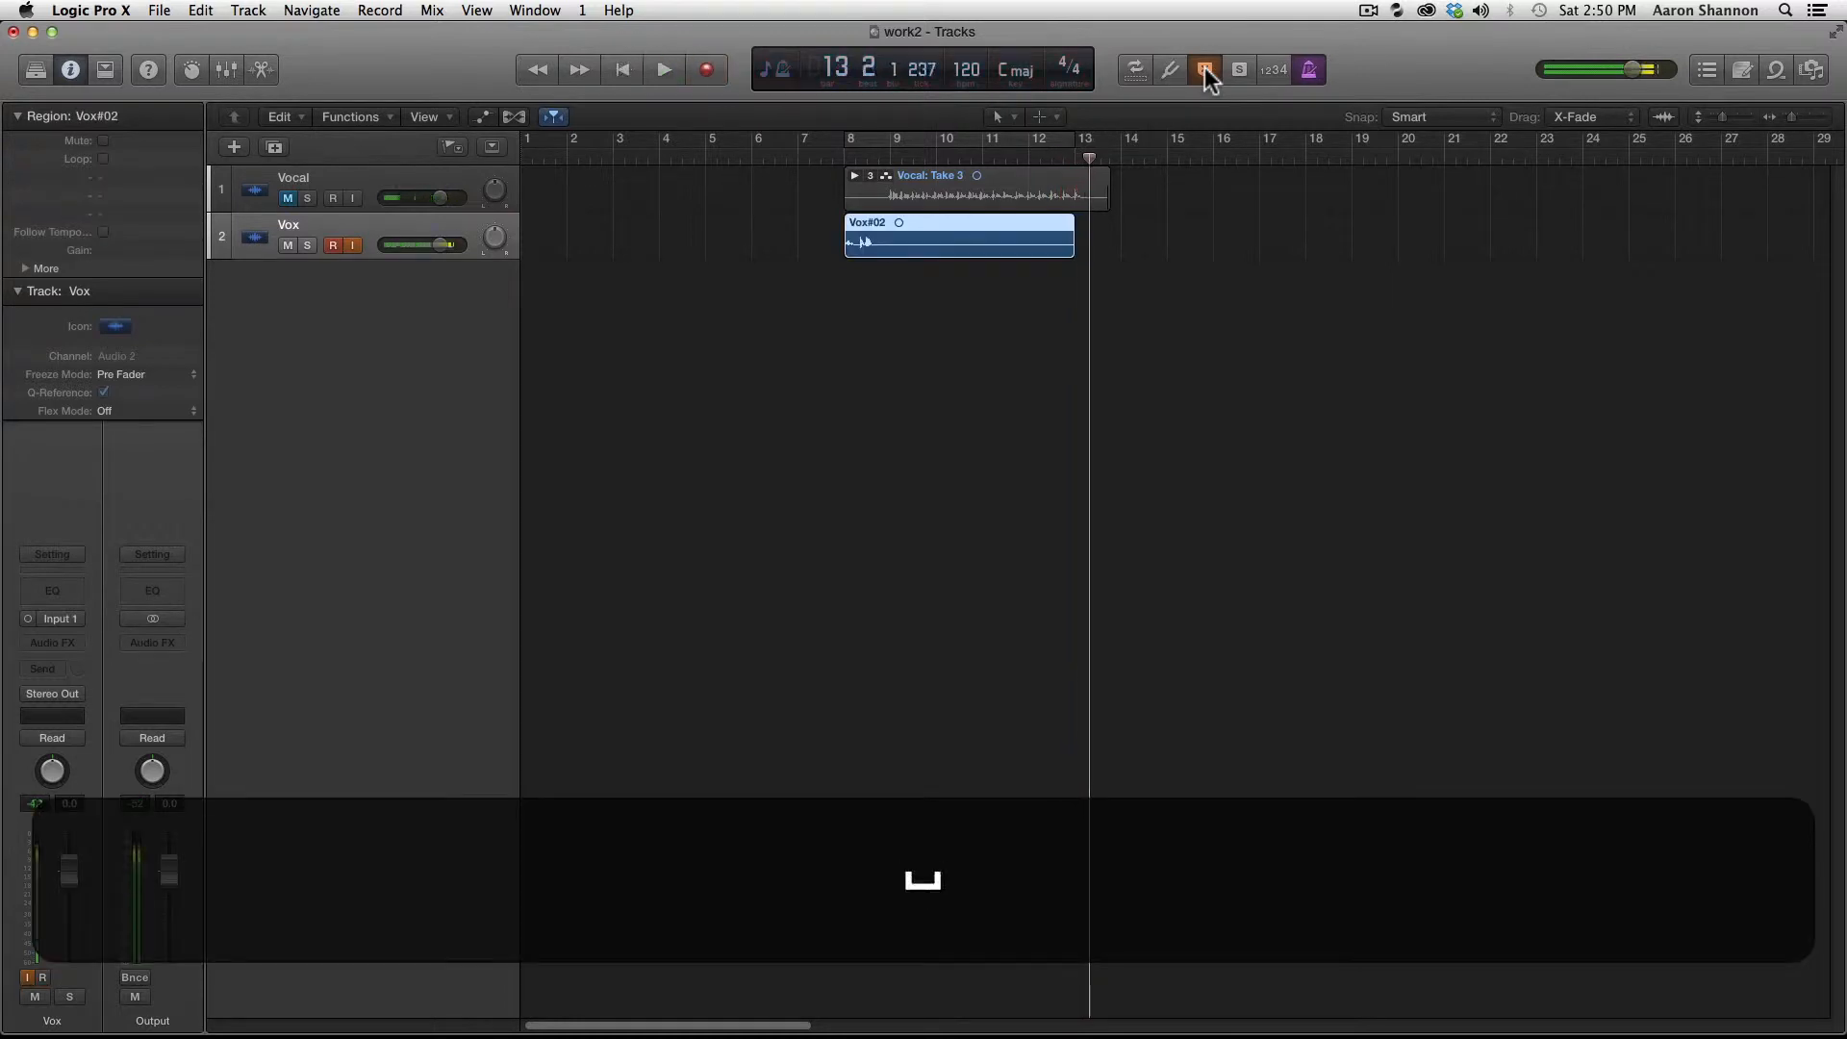
Step: From bar 8, record over the start of the existing Vox region to nearly bar 10, punch out and stop playback
key(0)
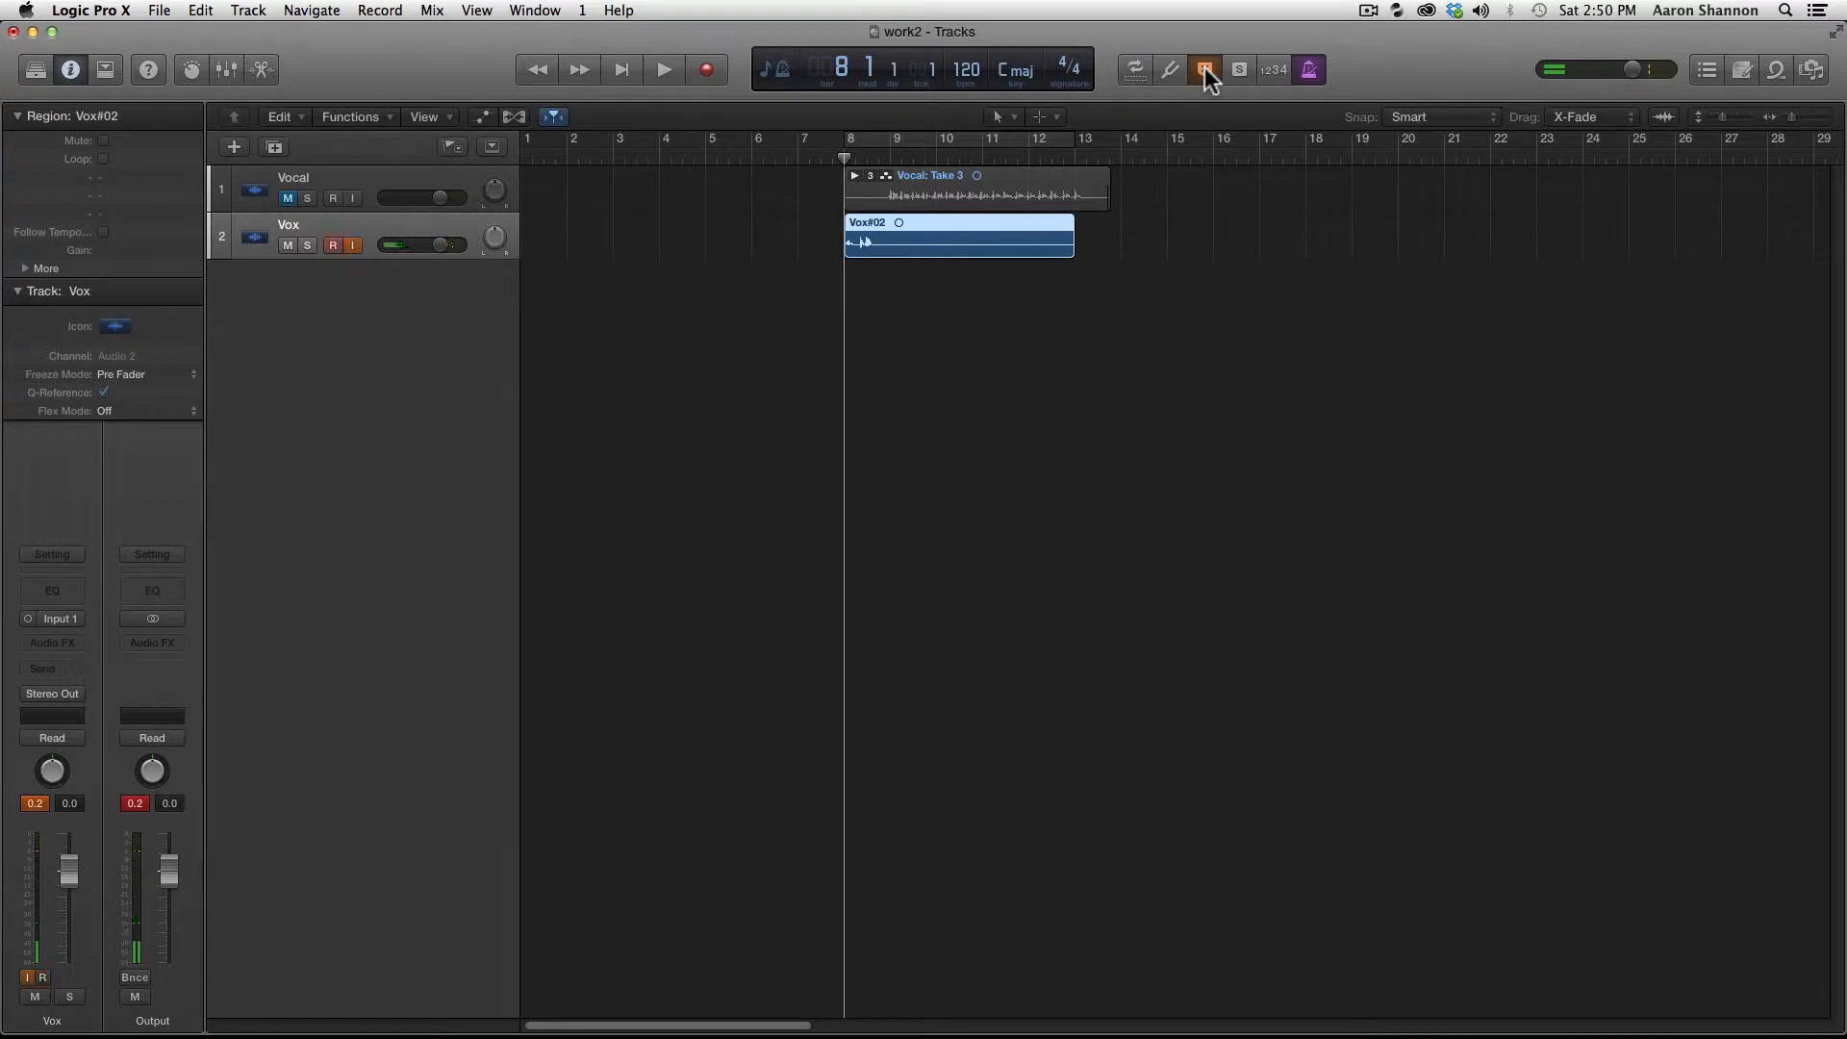
key(asterisk)
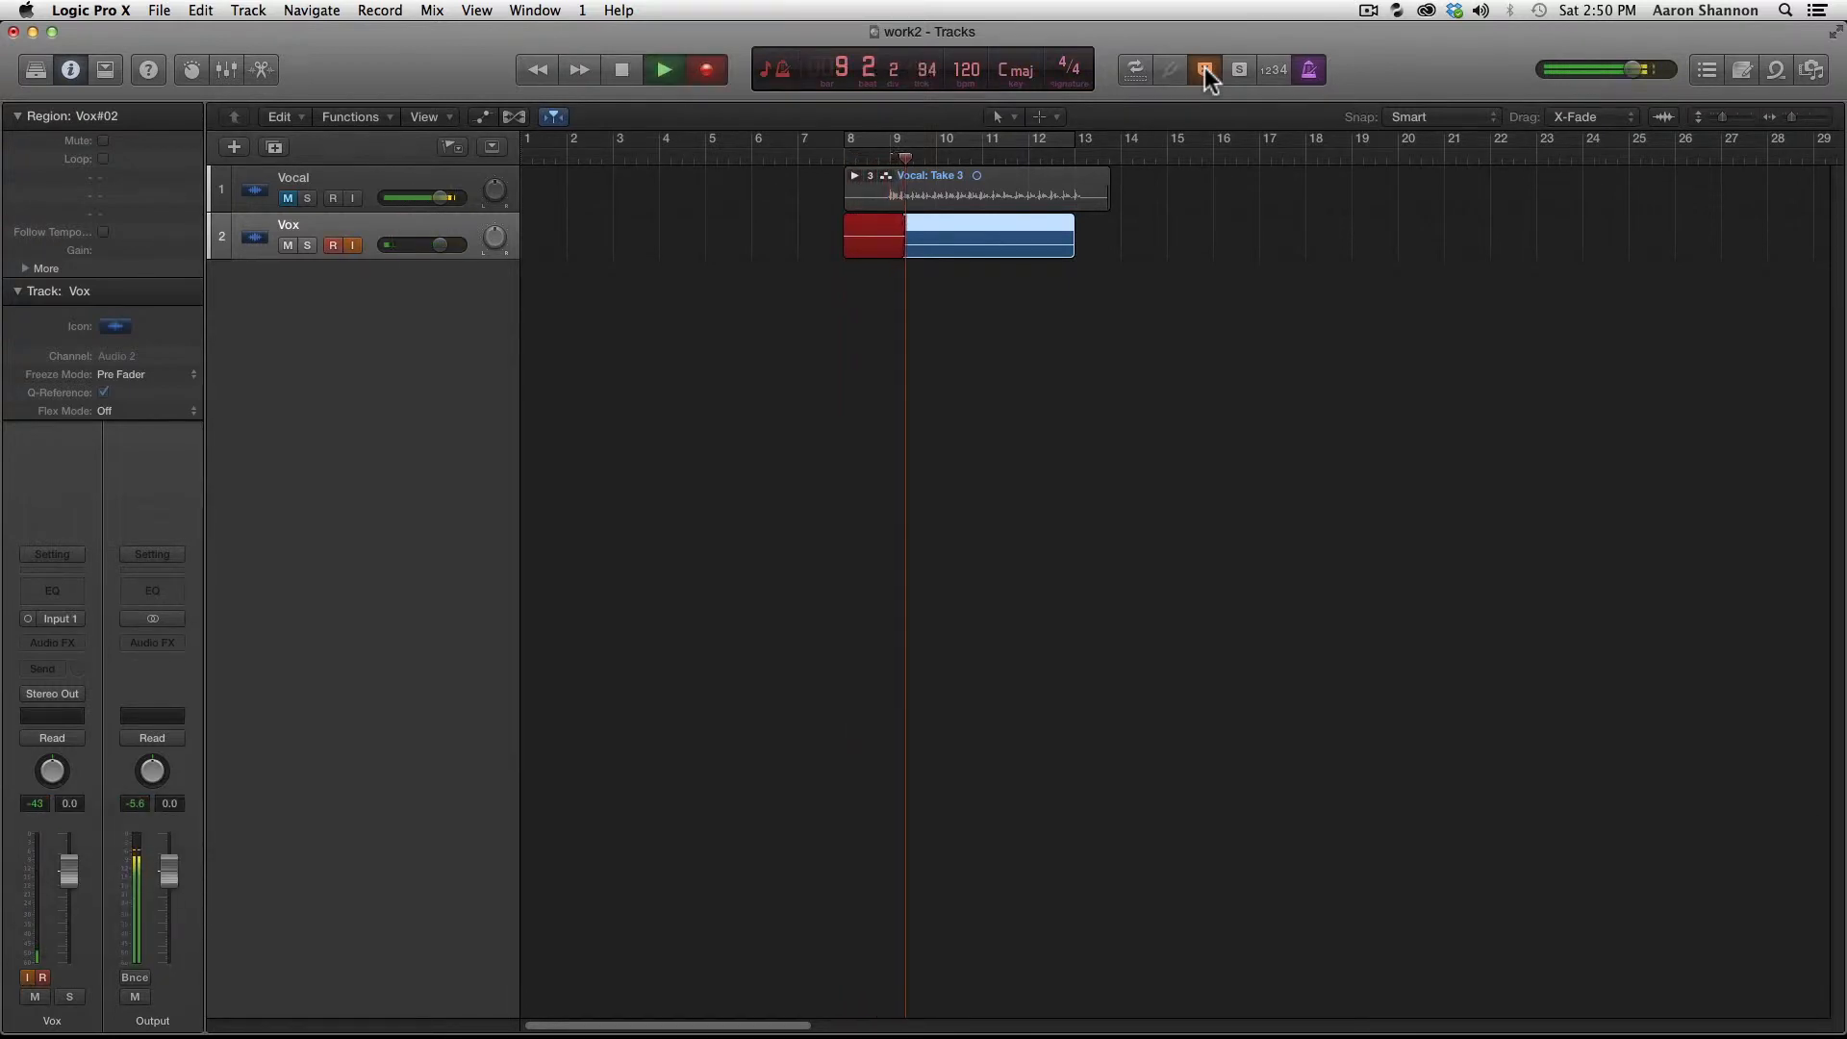
key(asterisk)
key(space)
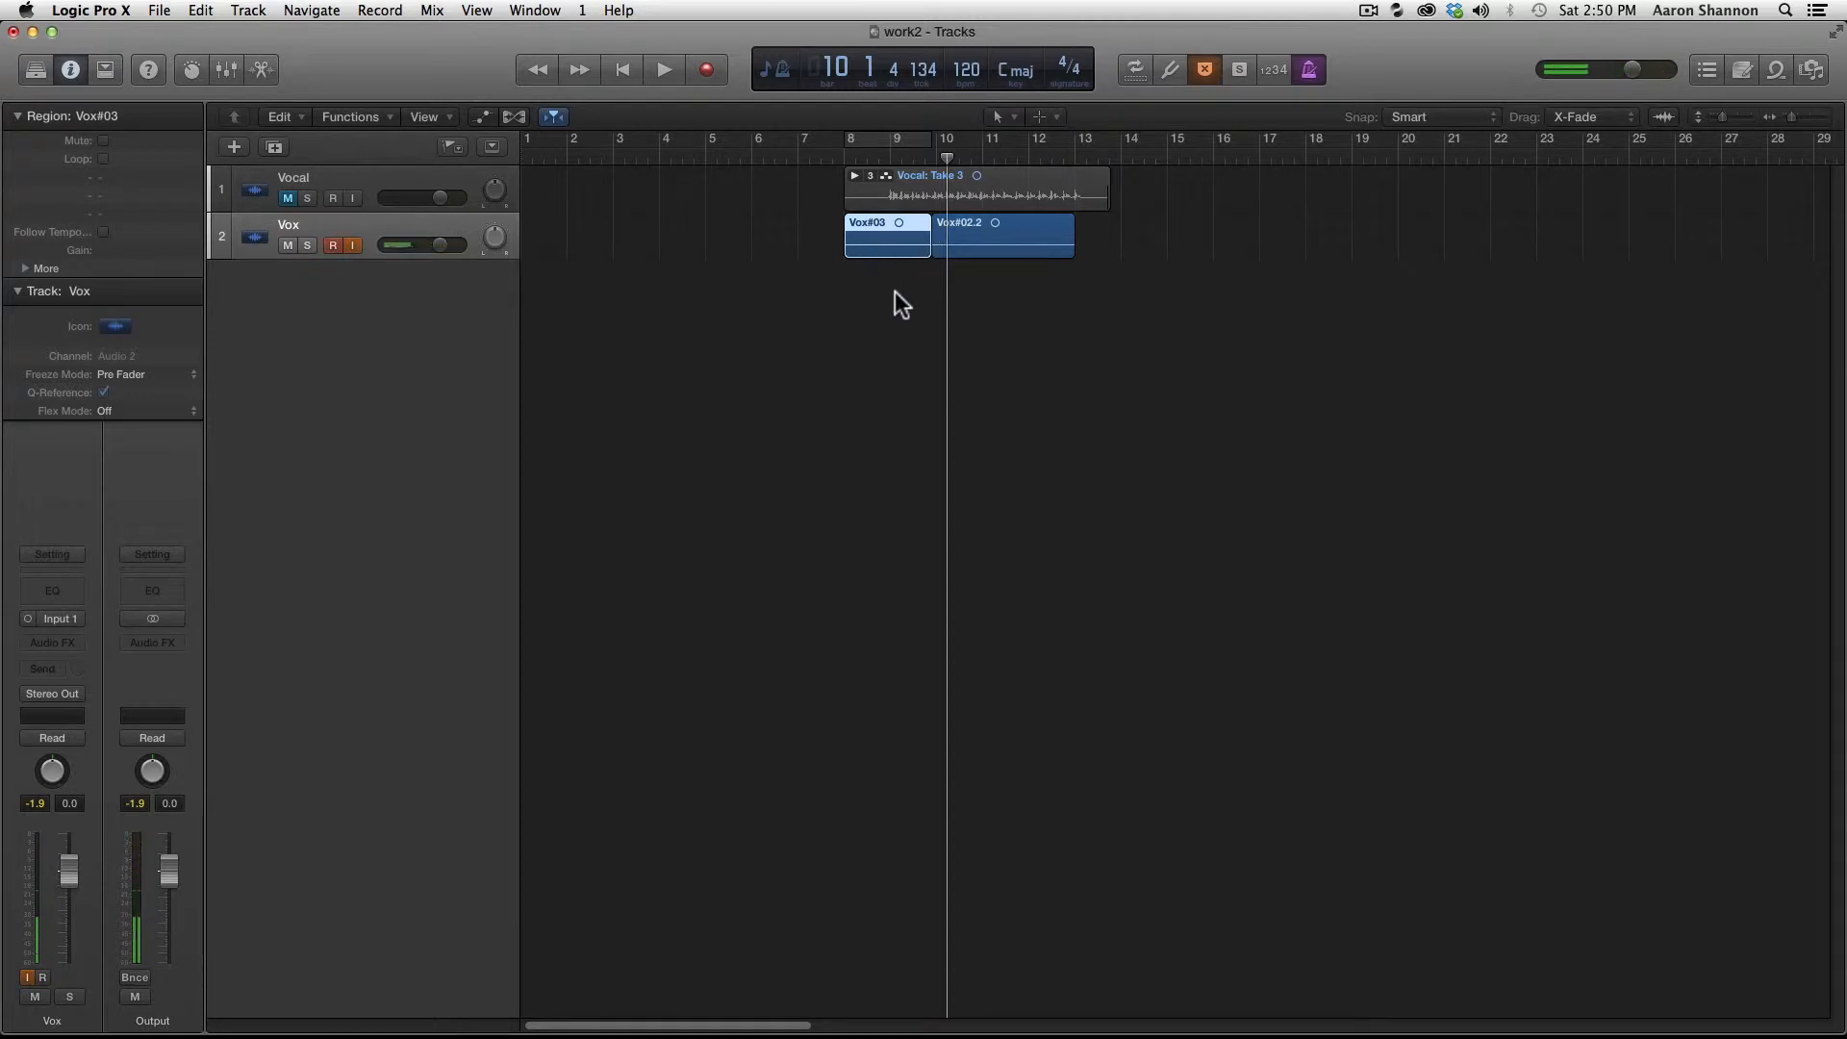
Step: Return the playhead to bar 8 and check in the recording options that Allow Quick Punch-In is enabled
key(0)
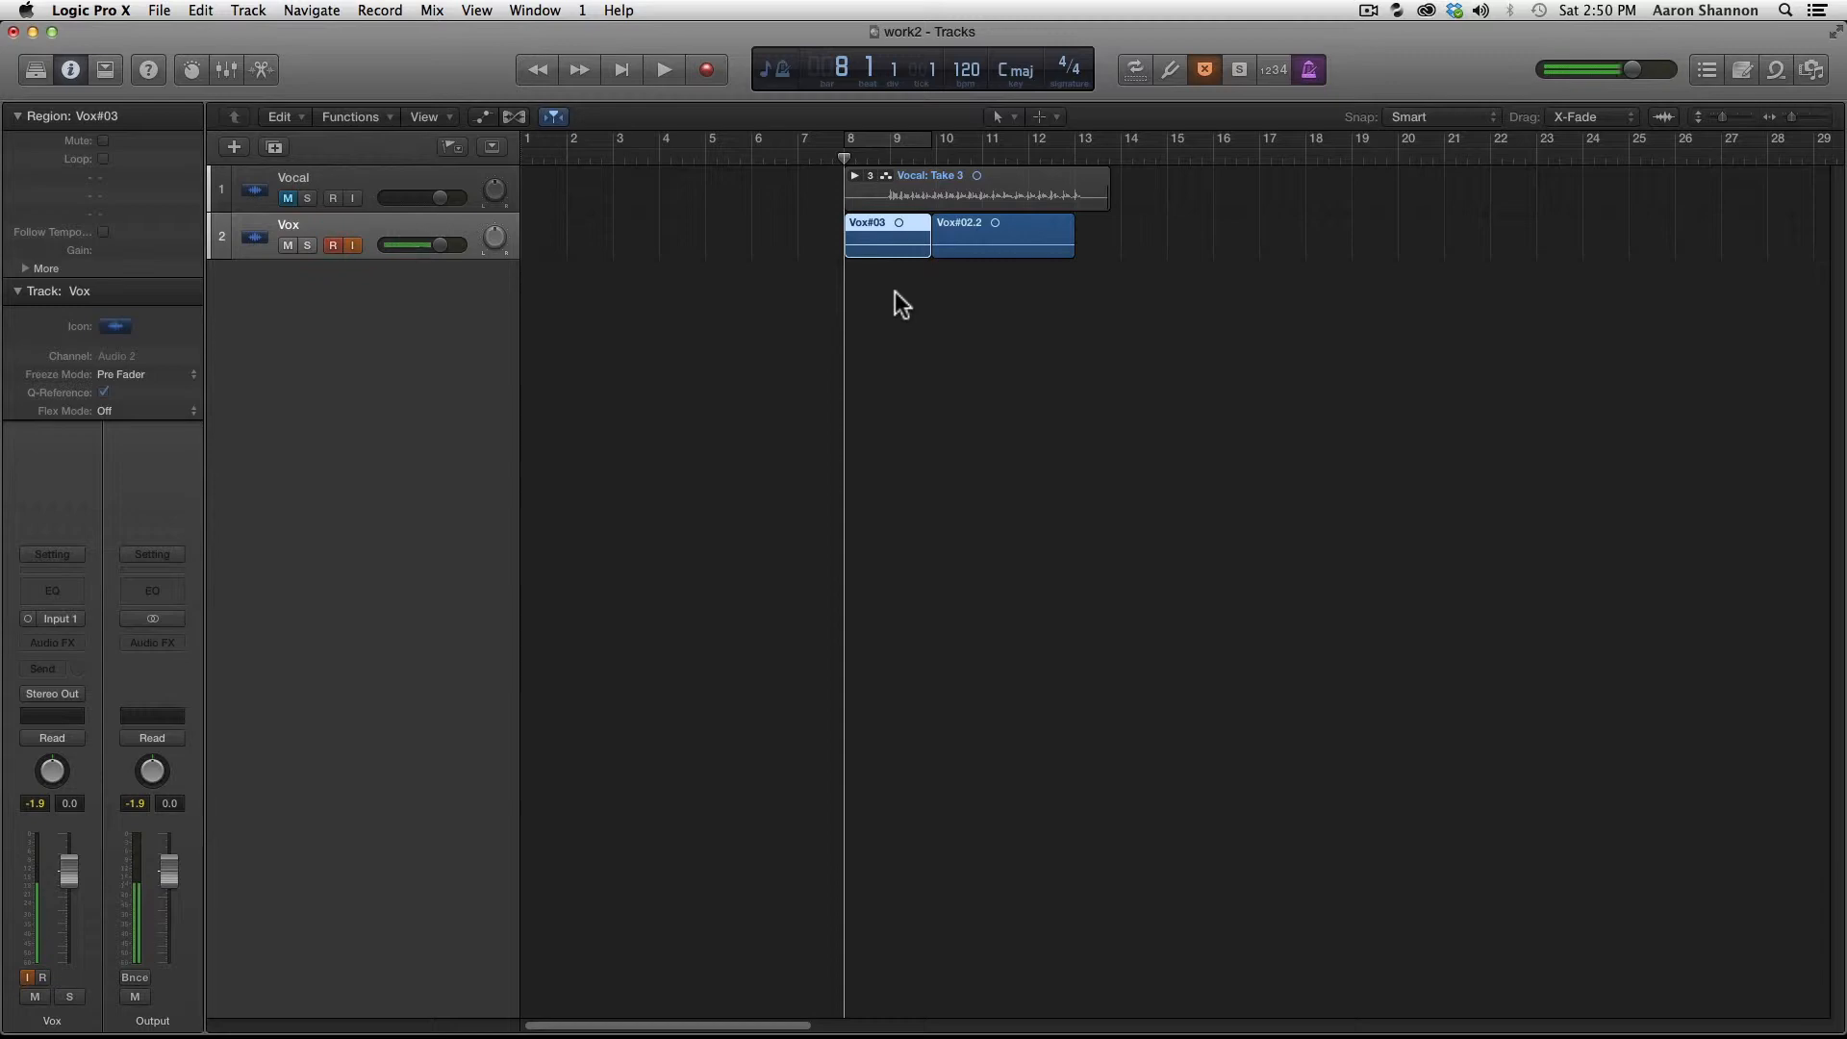
right_click(706, 70)
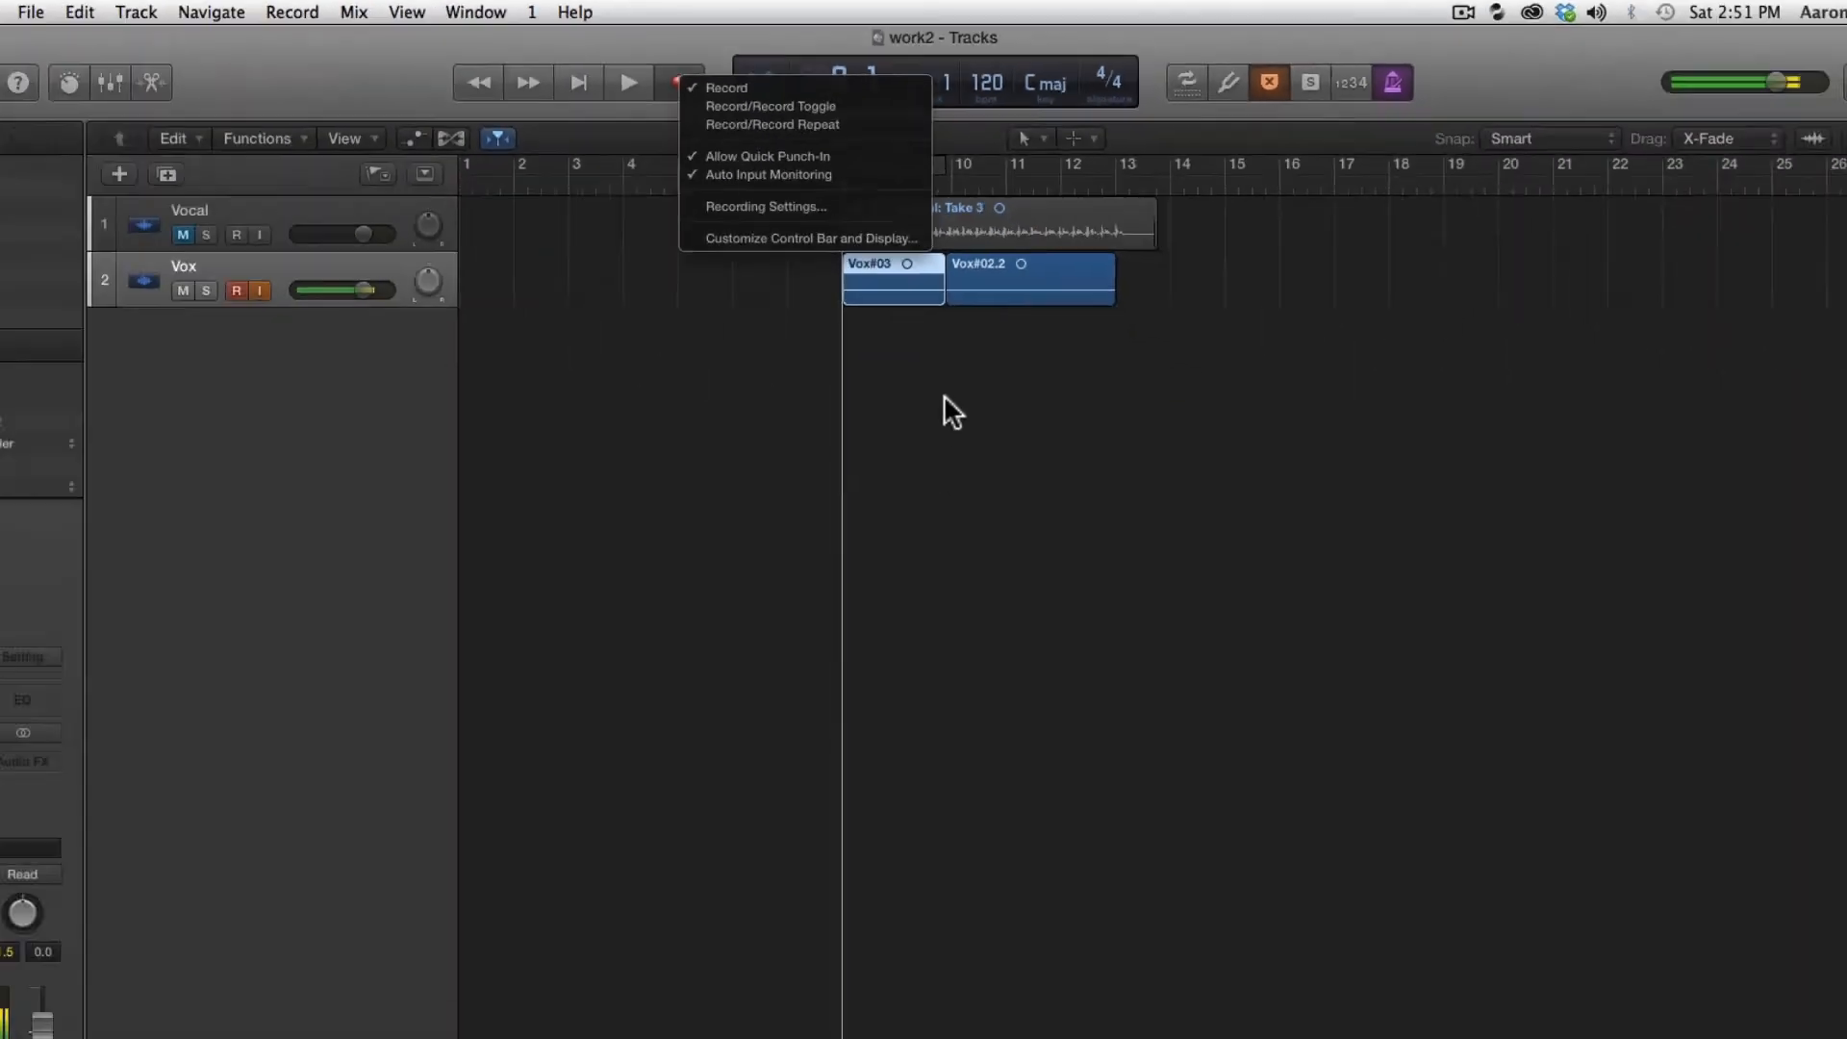
click(1087, 1017)
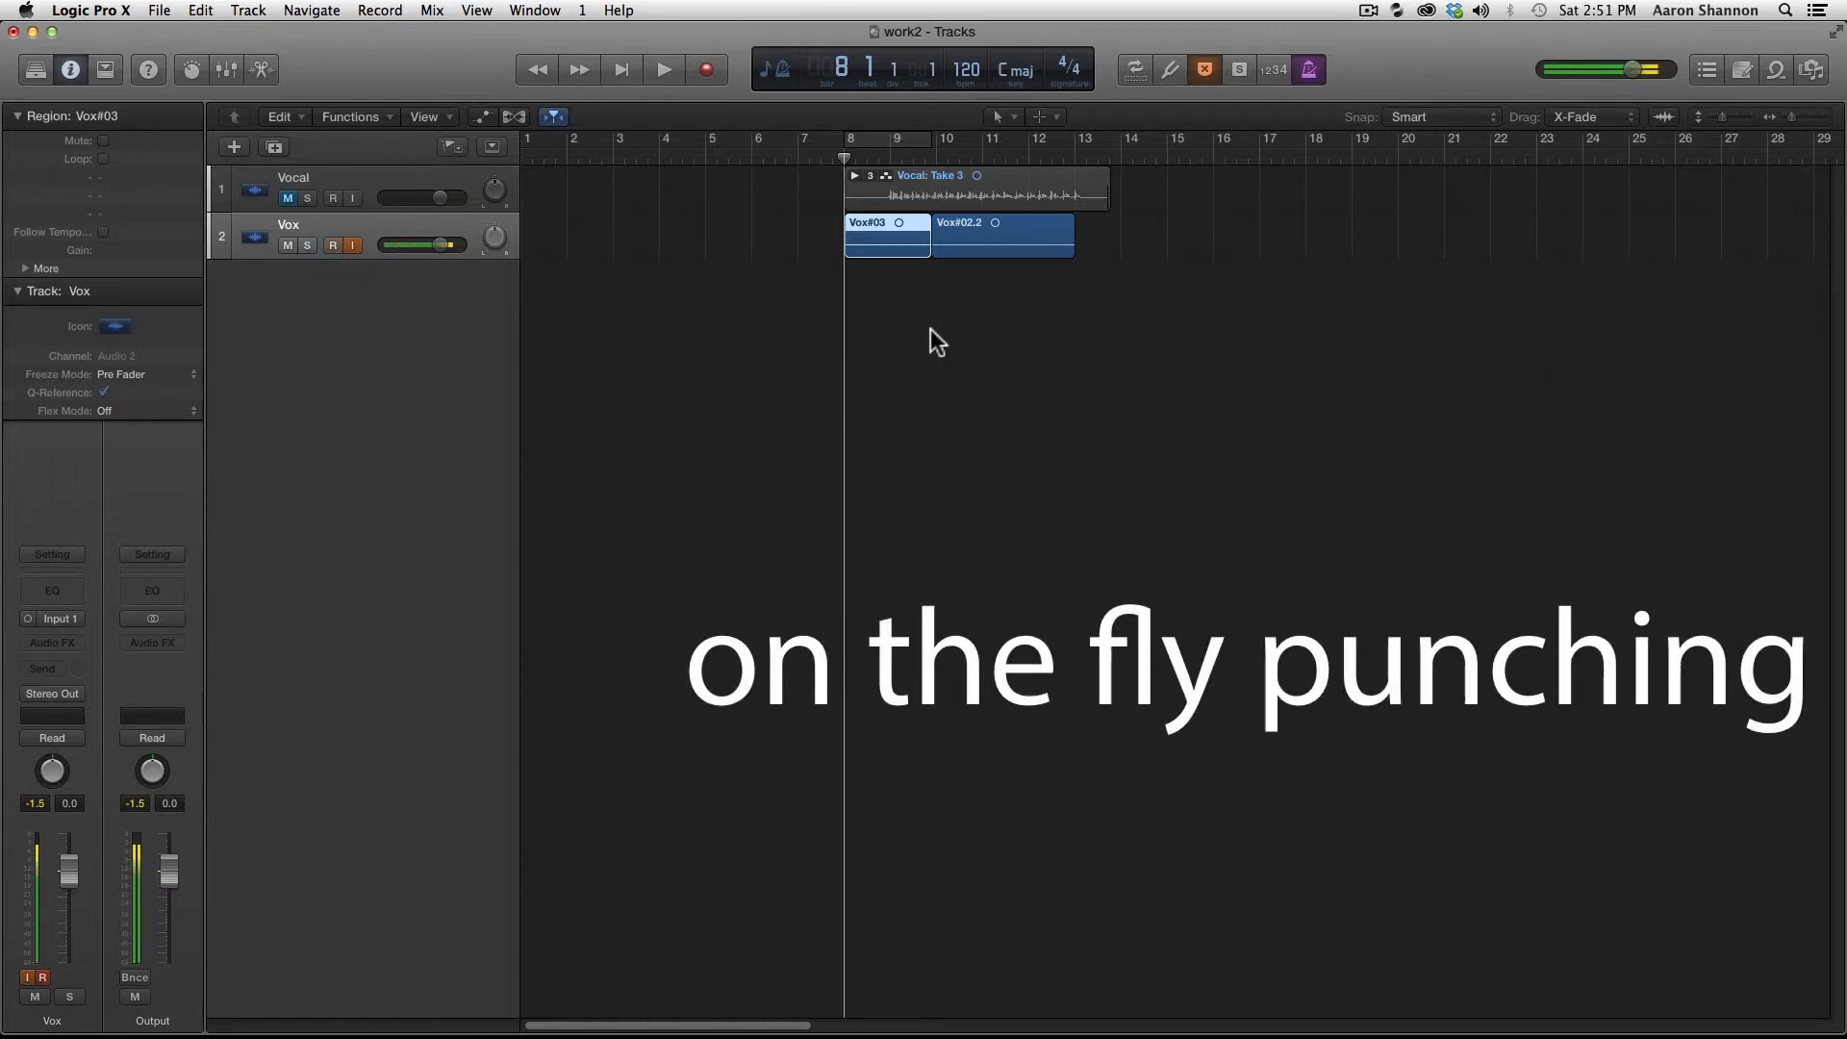
Step: Play from bar 8 and punch in and out on the fly several times on the Vox track between bars 10 and 13
key(KP_Enter)
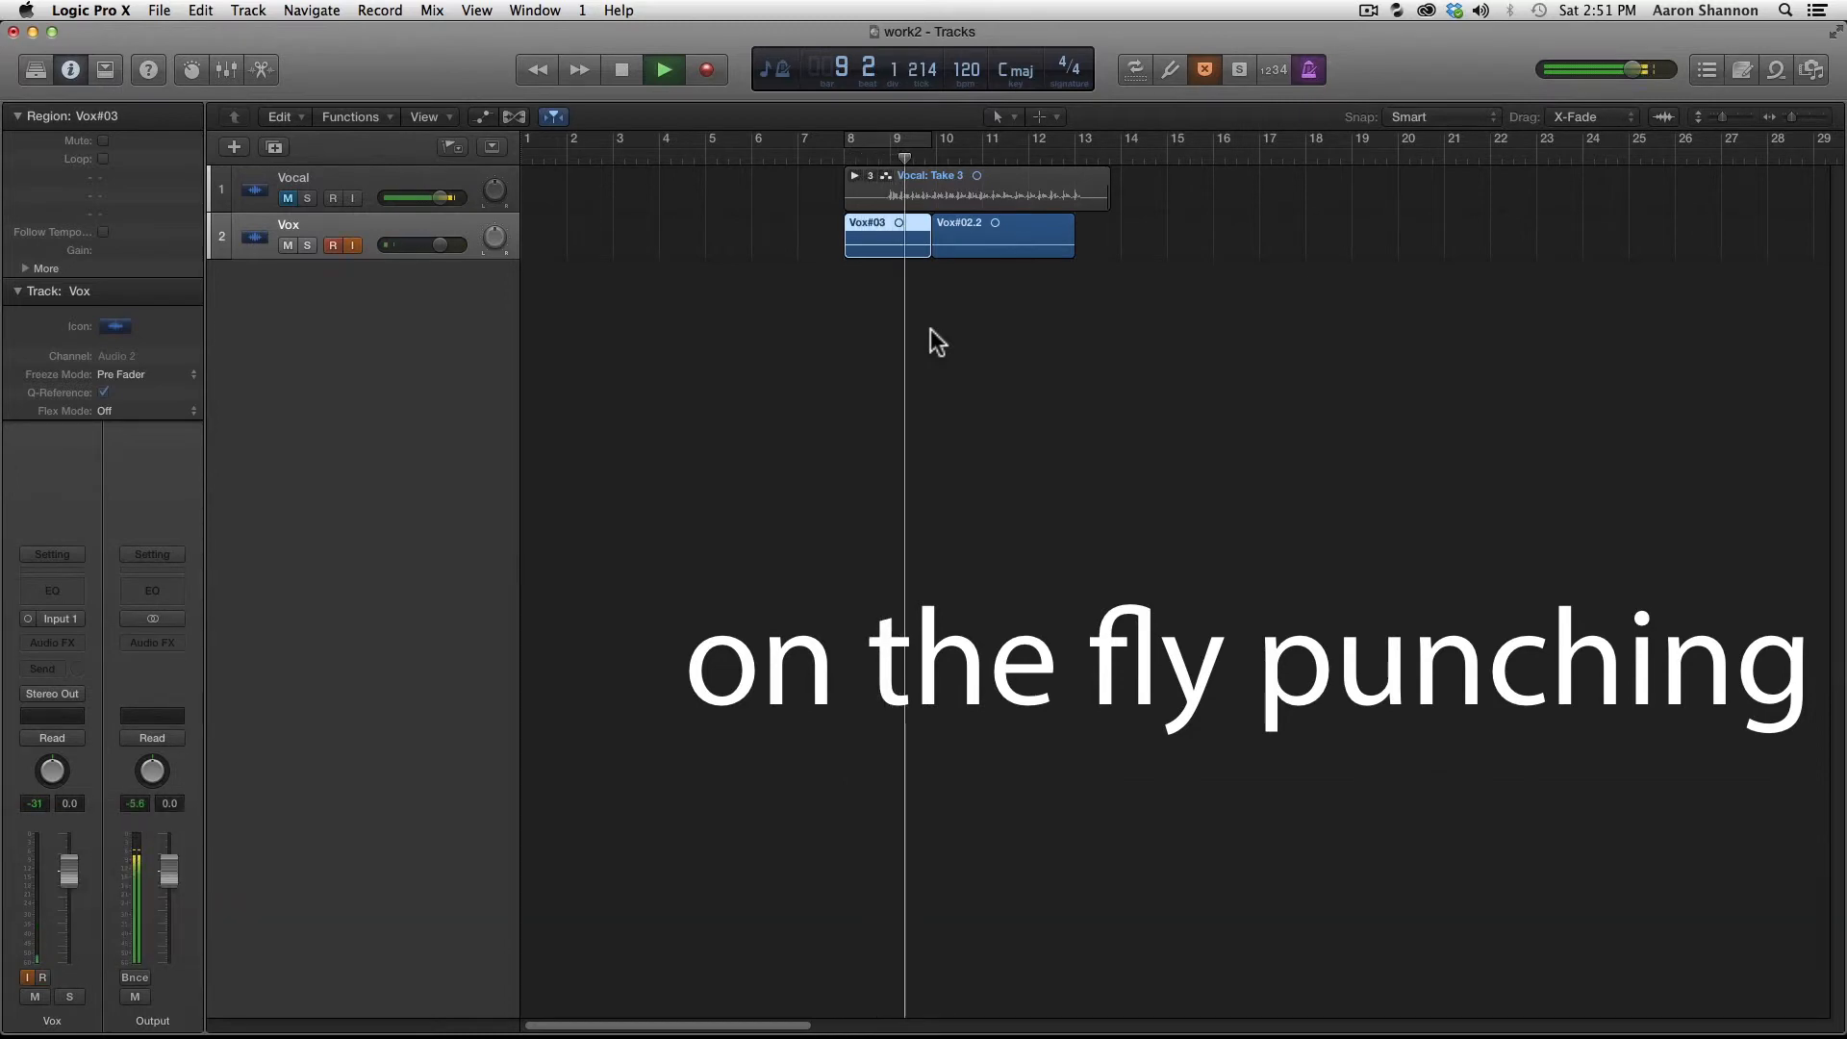
key(KP_Multiply)
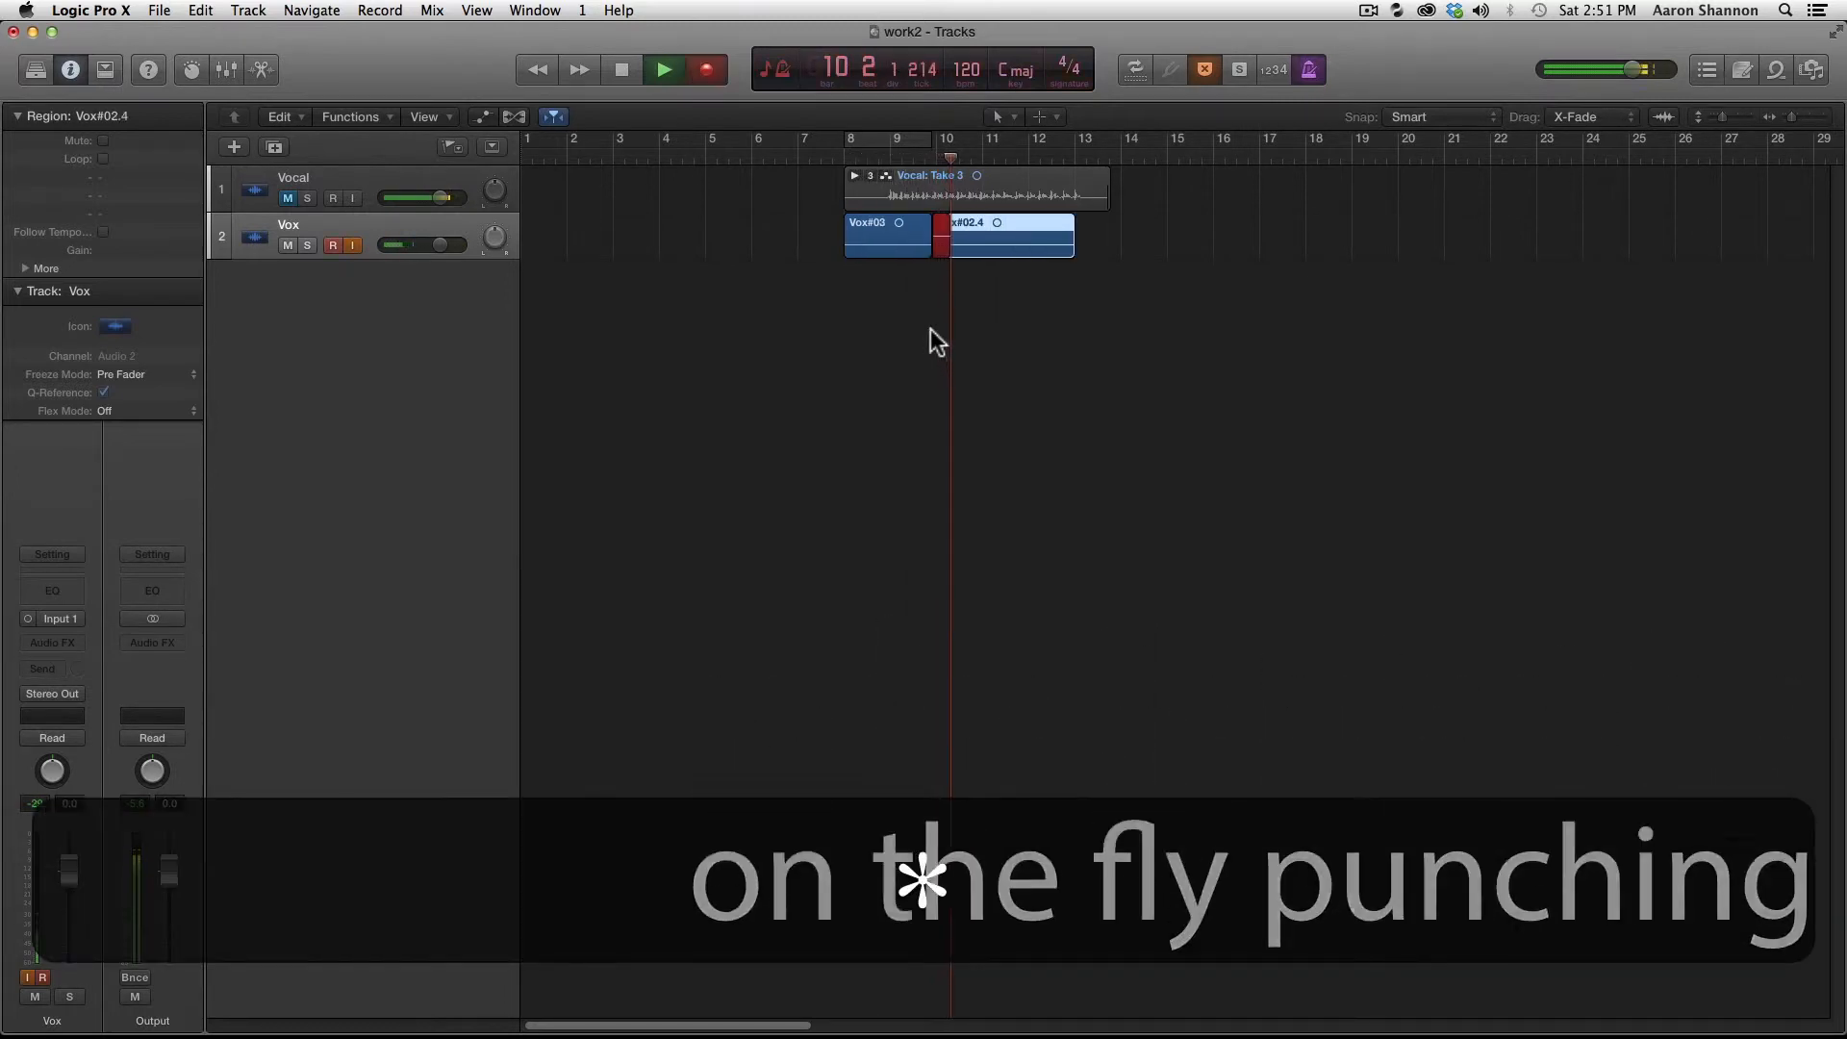
key(KP_Multiply)
key(KP_Multiply)
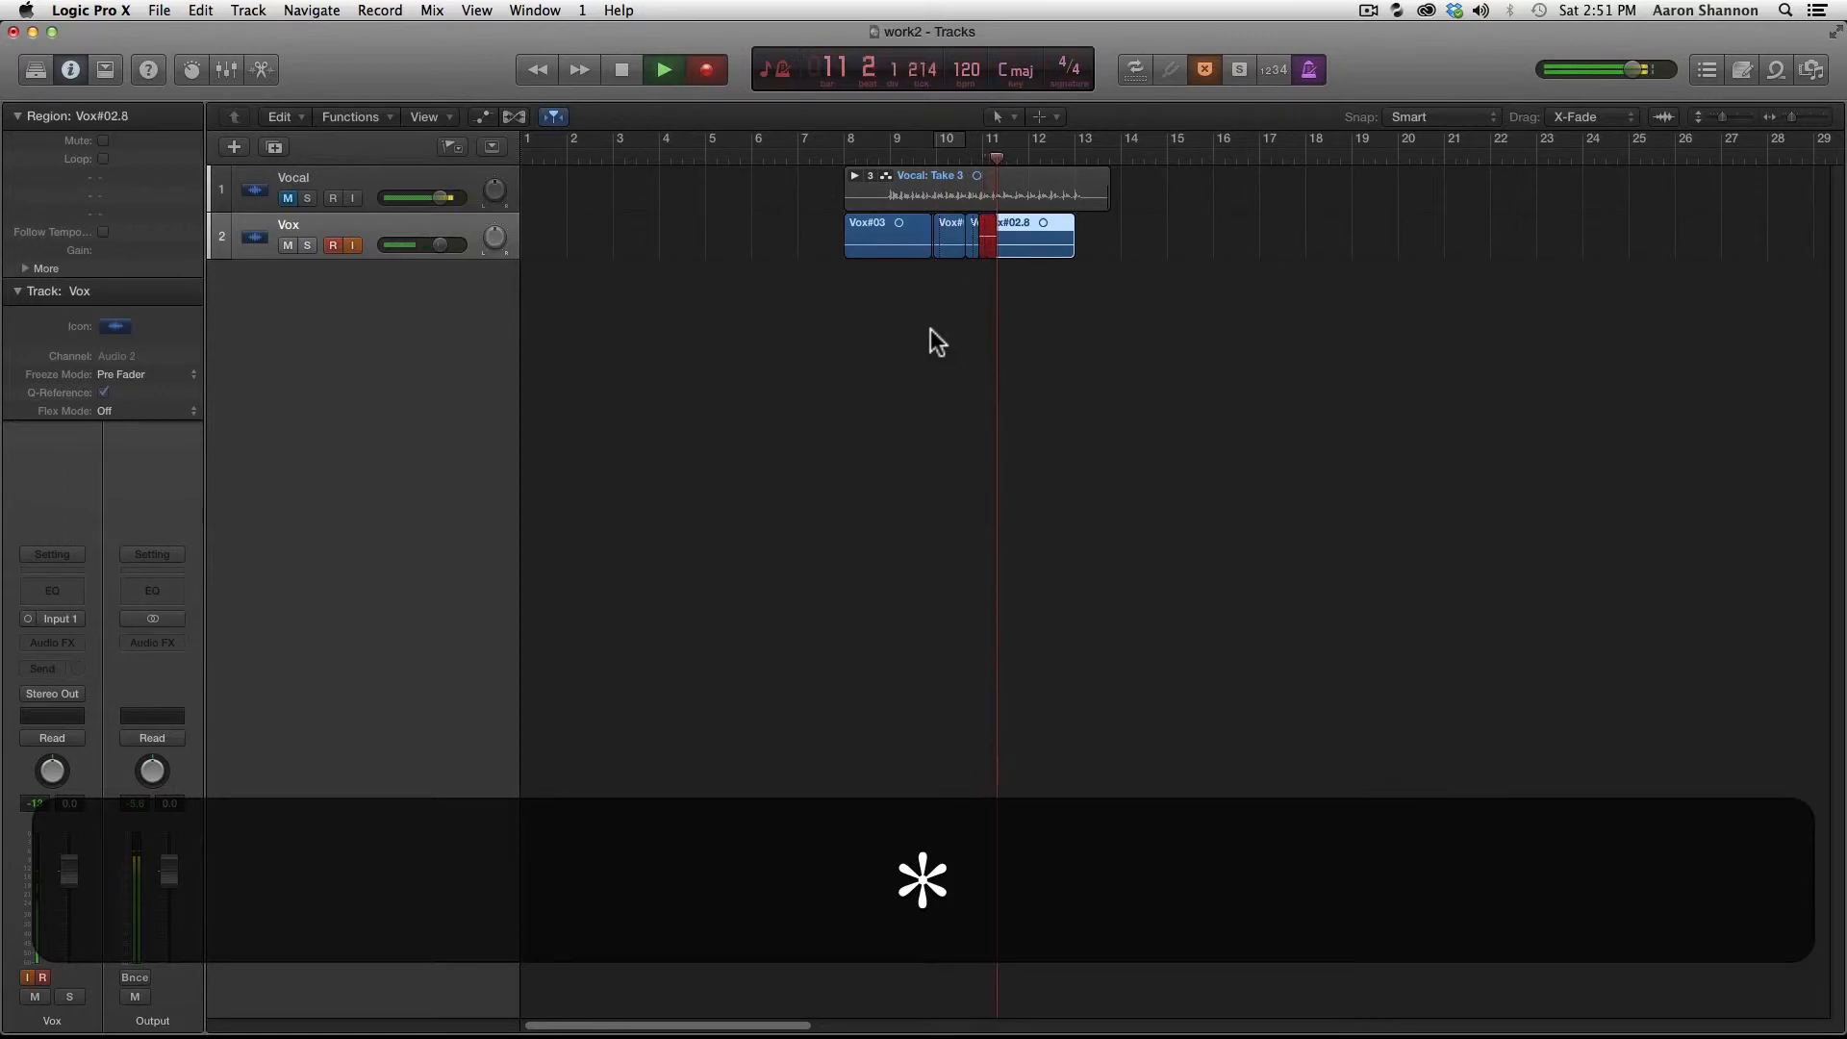
key(KP_Multiply)
key(KP_Multiply)
key(KP_Multiply)
key(space)
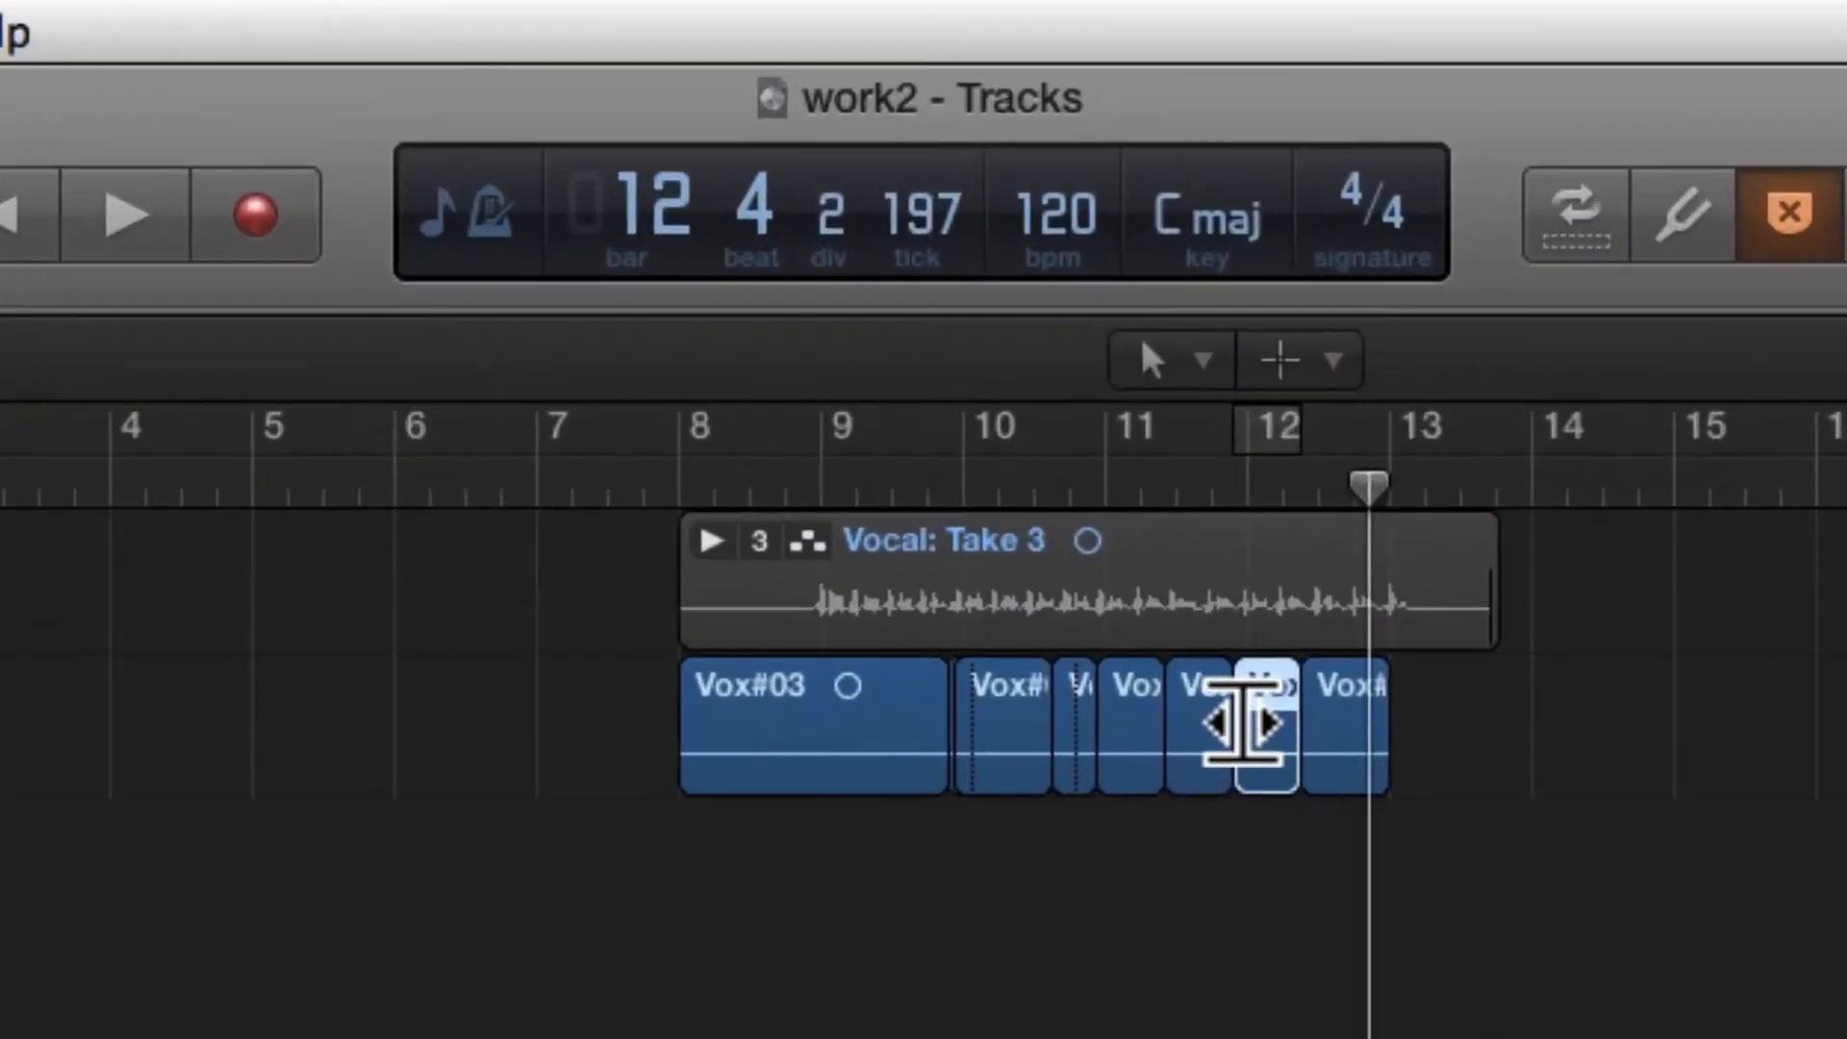
drag(1036, 255, 1011, 258)
drag(1178, 739, 1294, 736)
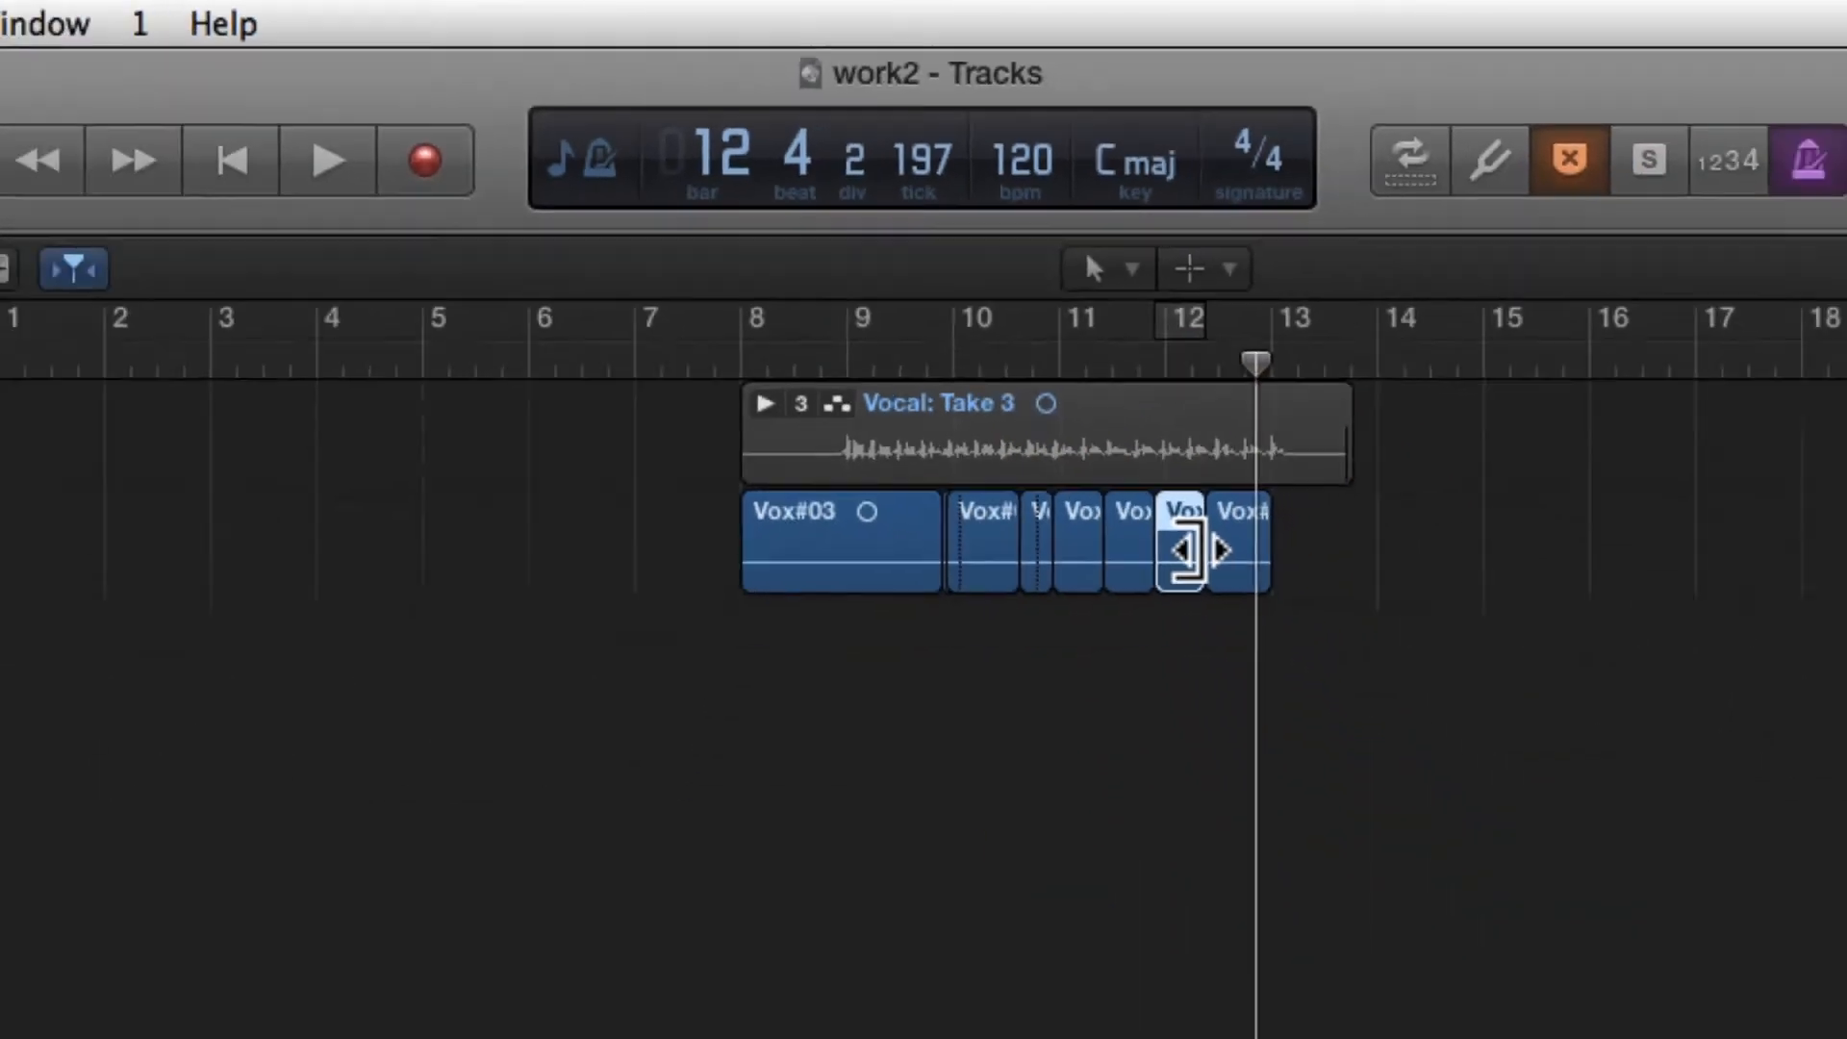
Step: With the playhead back at bar 8, add the Autopunch control to the control bar and turn Autopunch on
key(0)
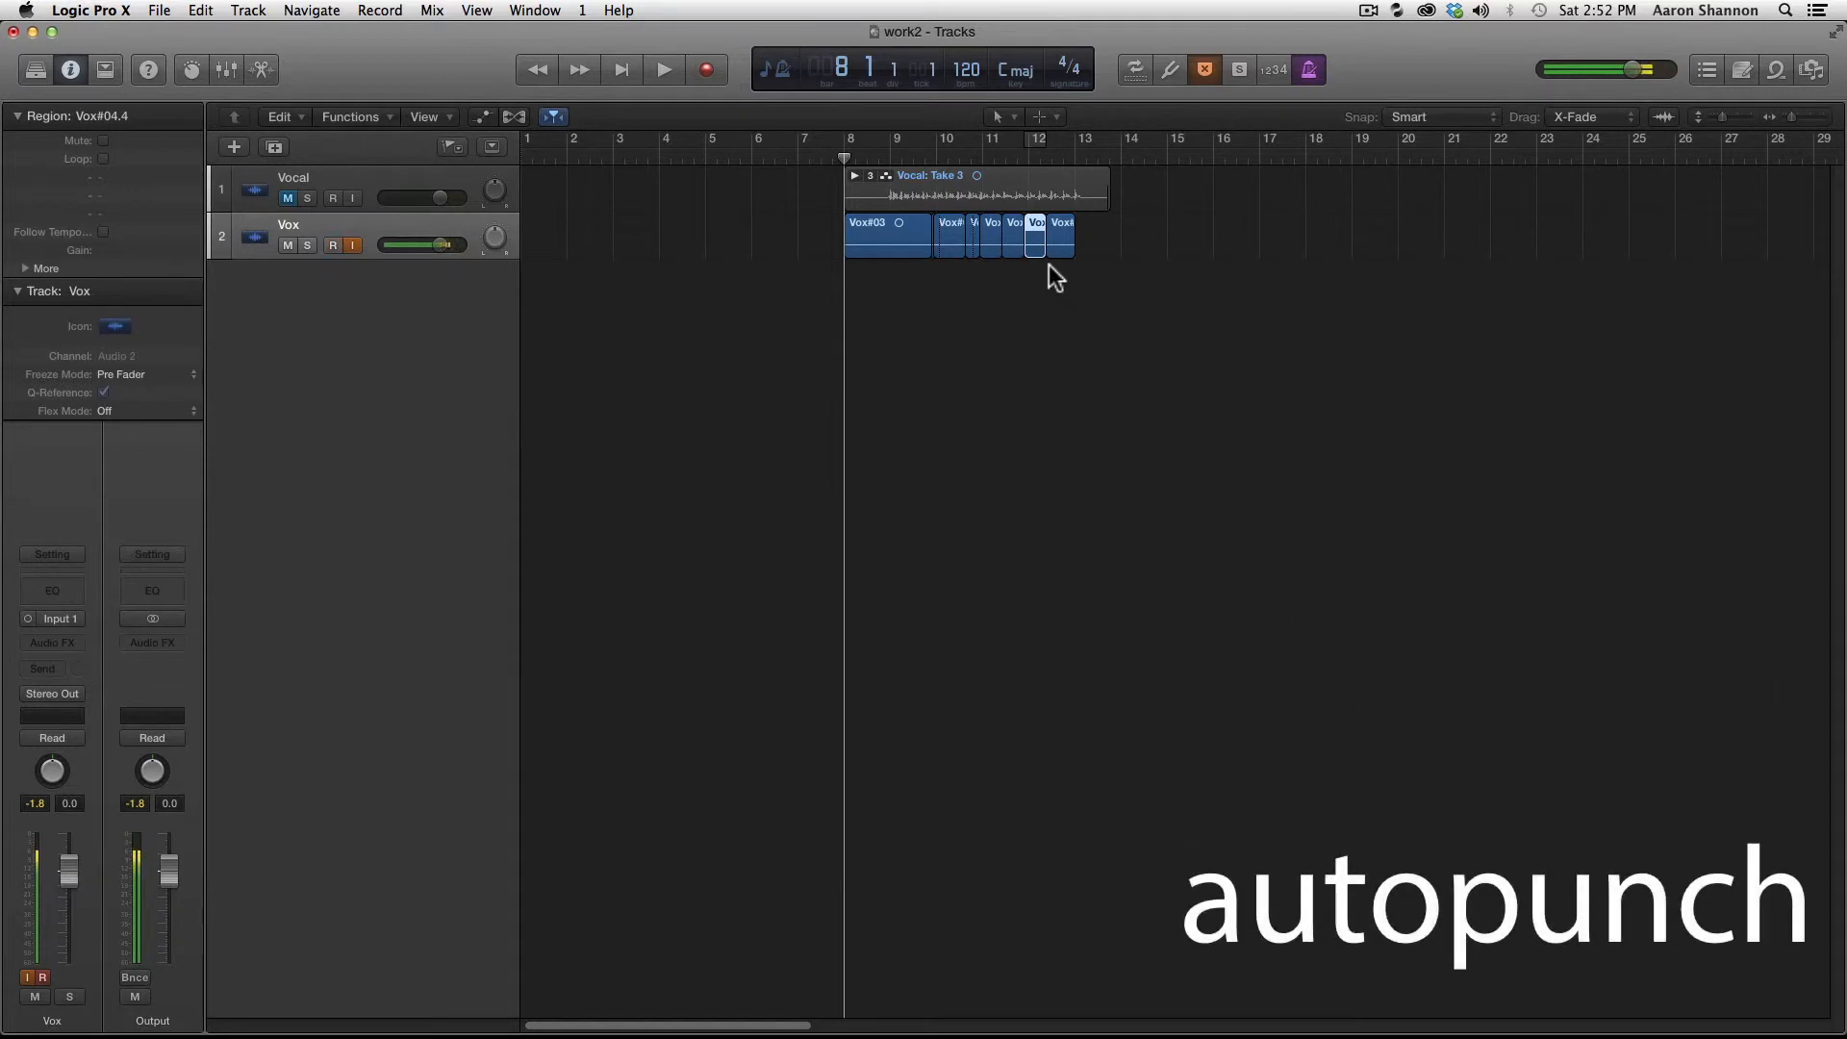
right_click(1390, 67)
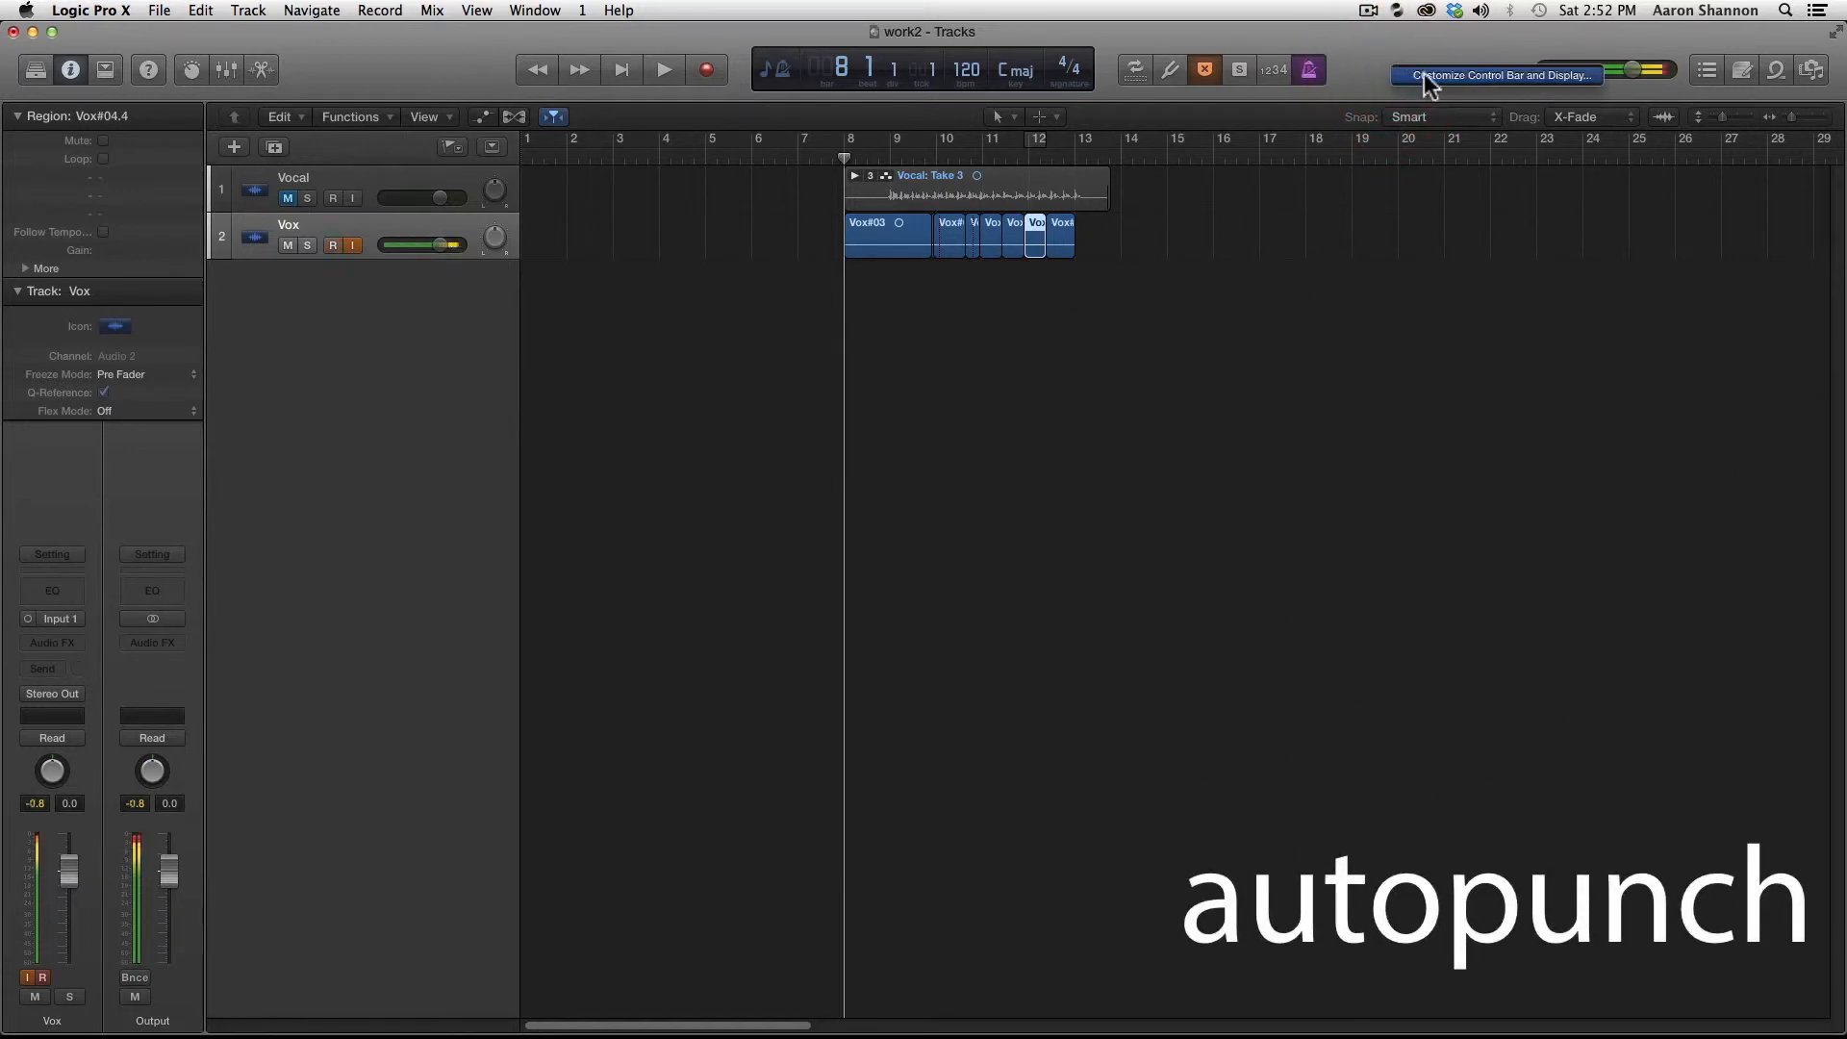
click(1423, 73)
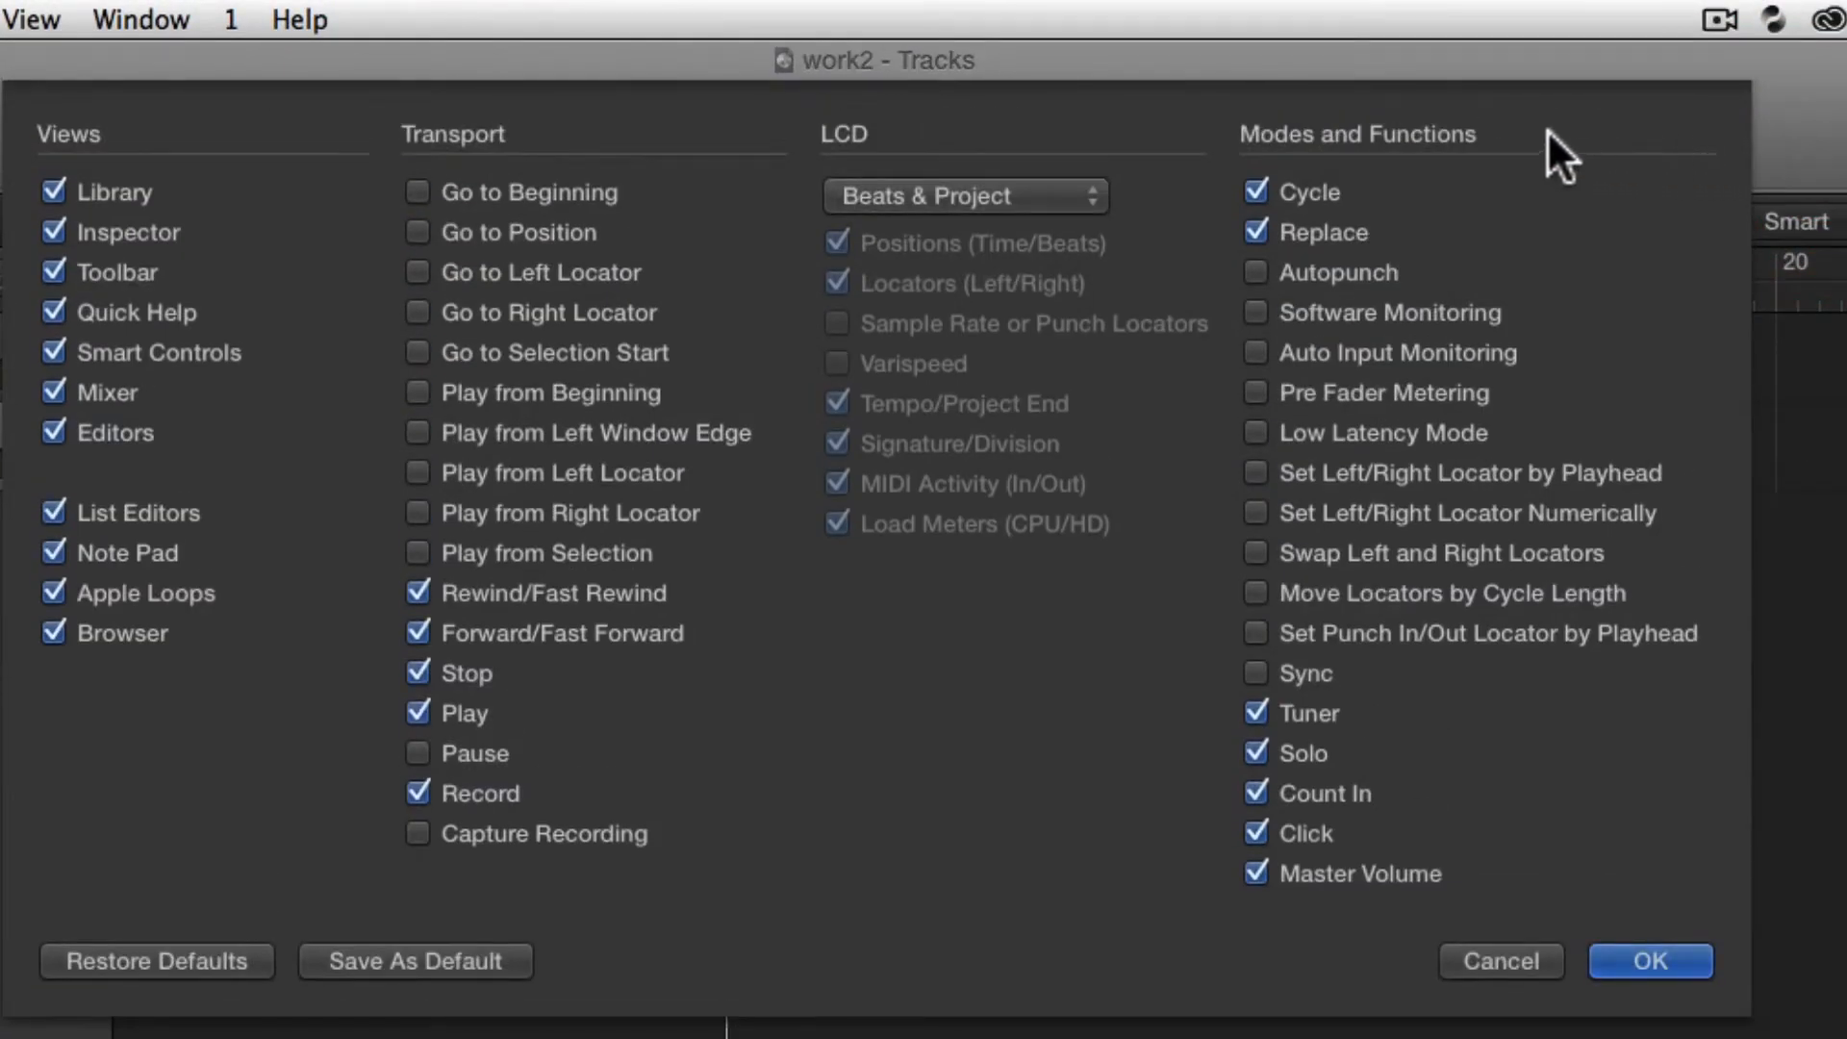
click(1257, 267)
click(1681, 966)
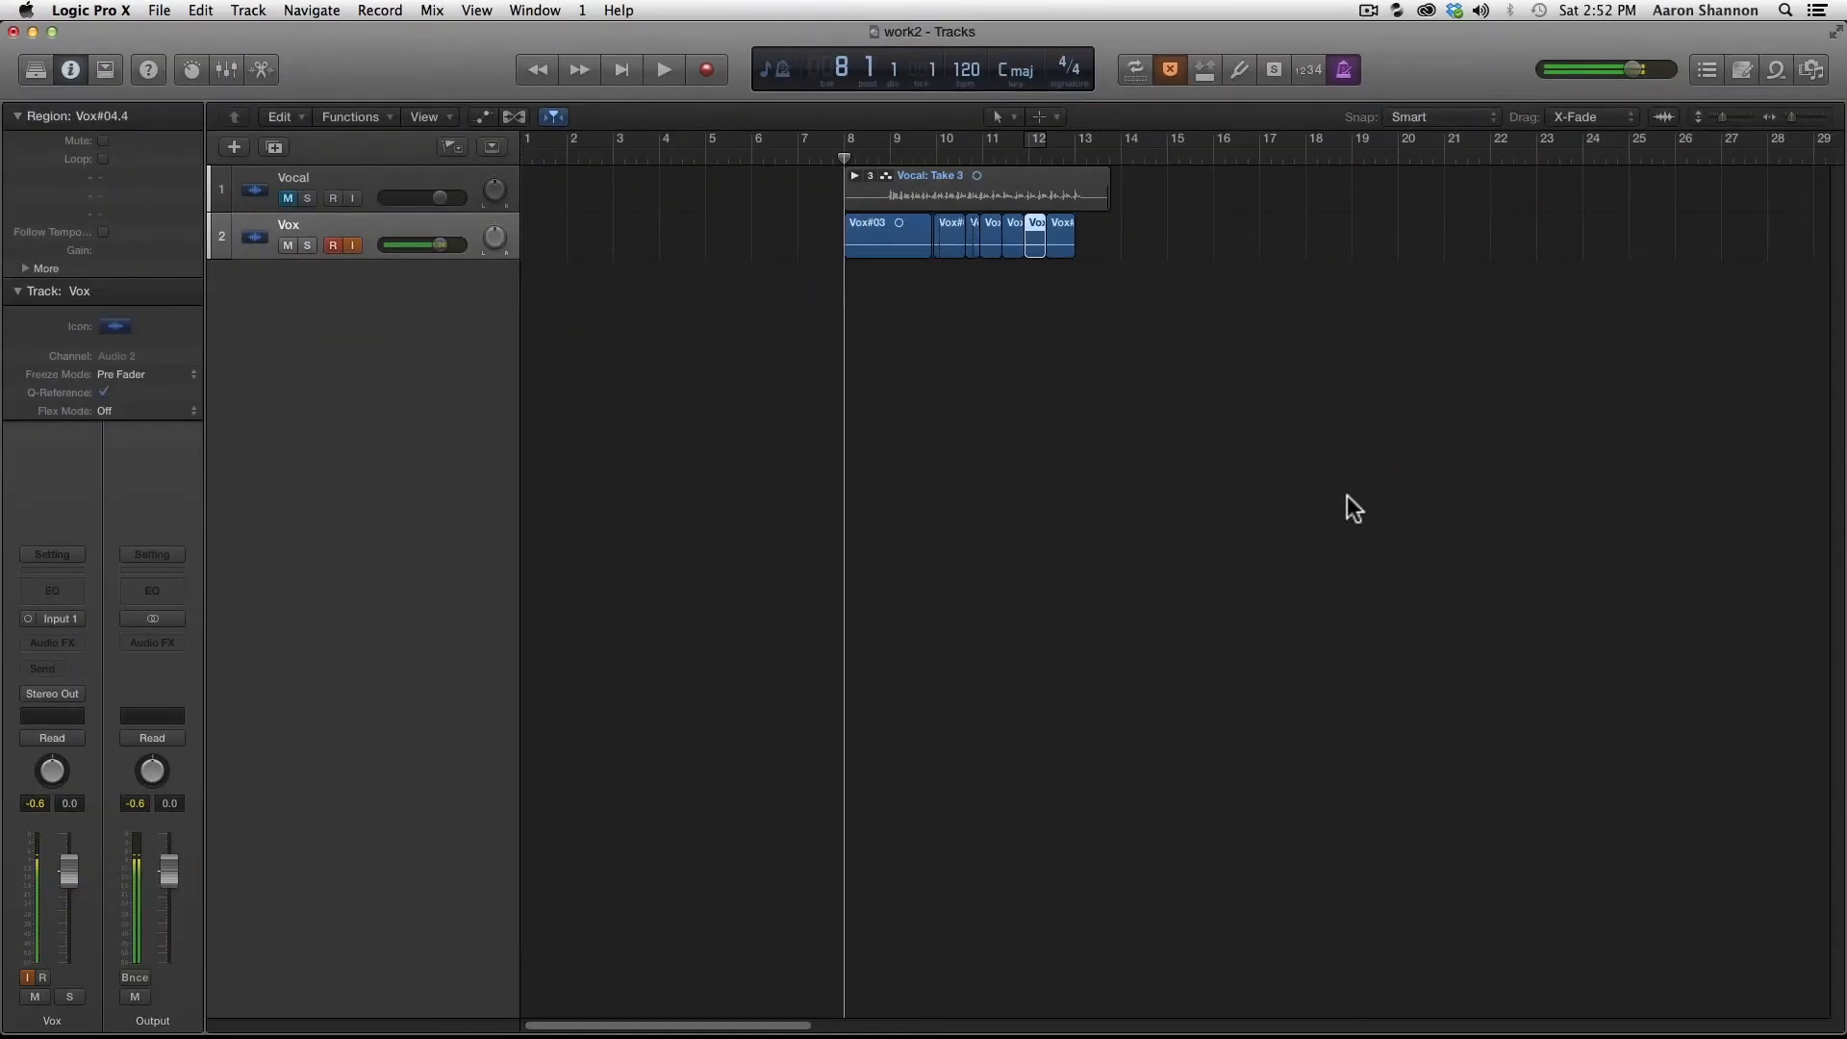
click(1203, 73)
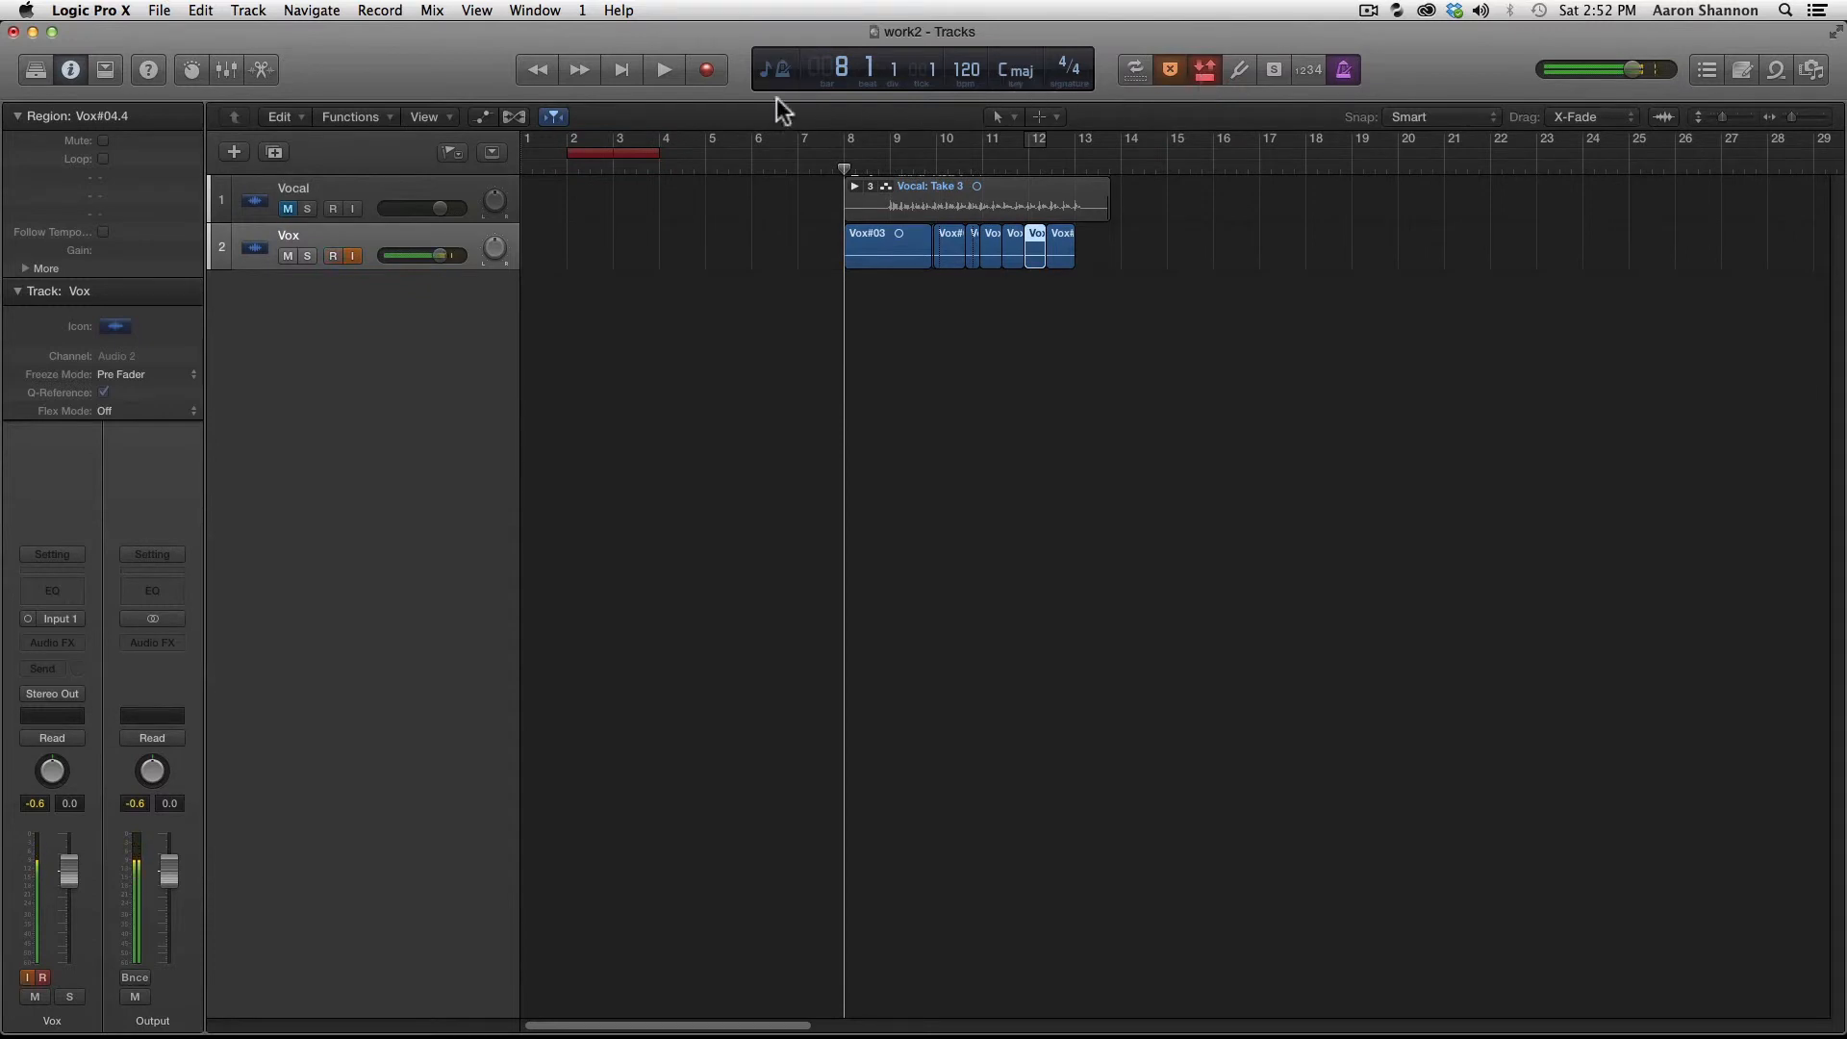
Step: Set the autopunch range to bars 9 to 10 and record through it on the Vox track from bar 8
drag(592, 152, 1027, 157)
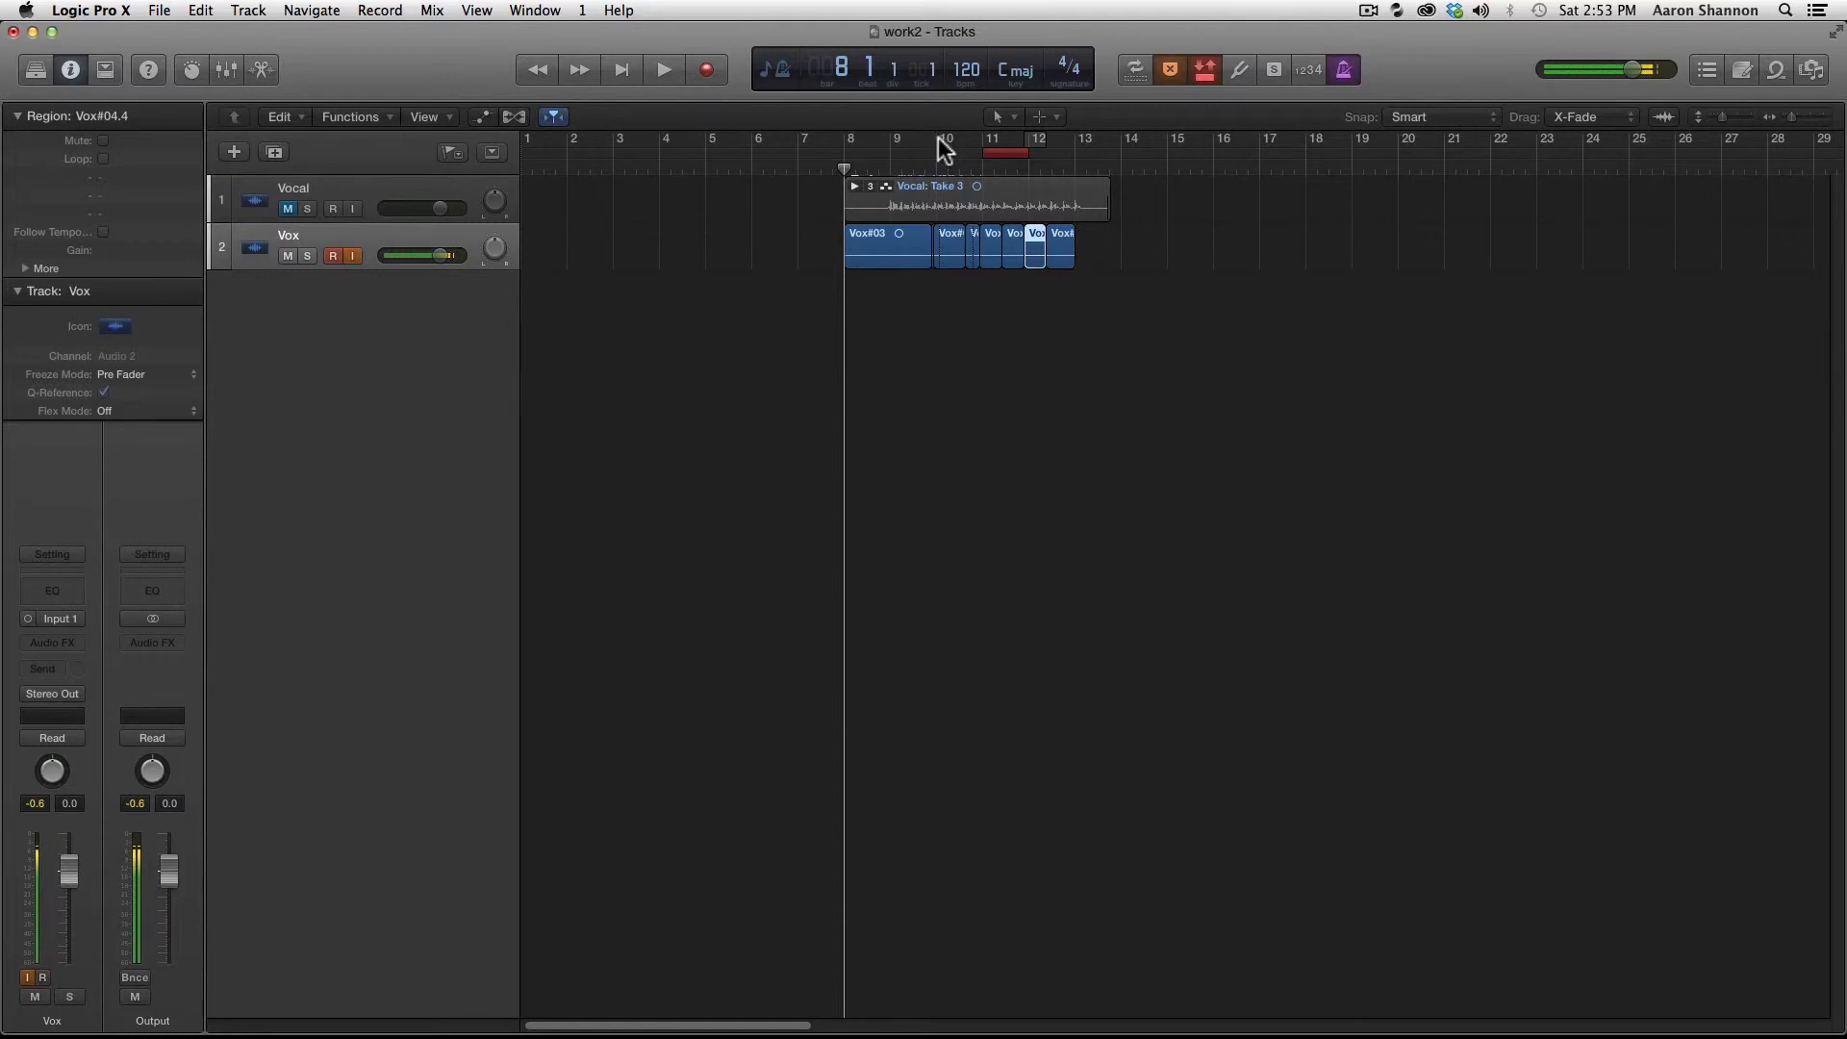
drag(1009, 152, 925, 156)
key(KP_Multiply)
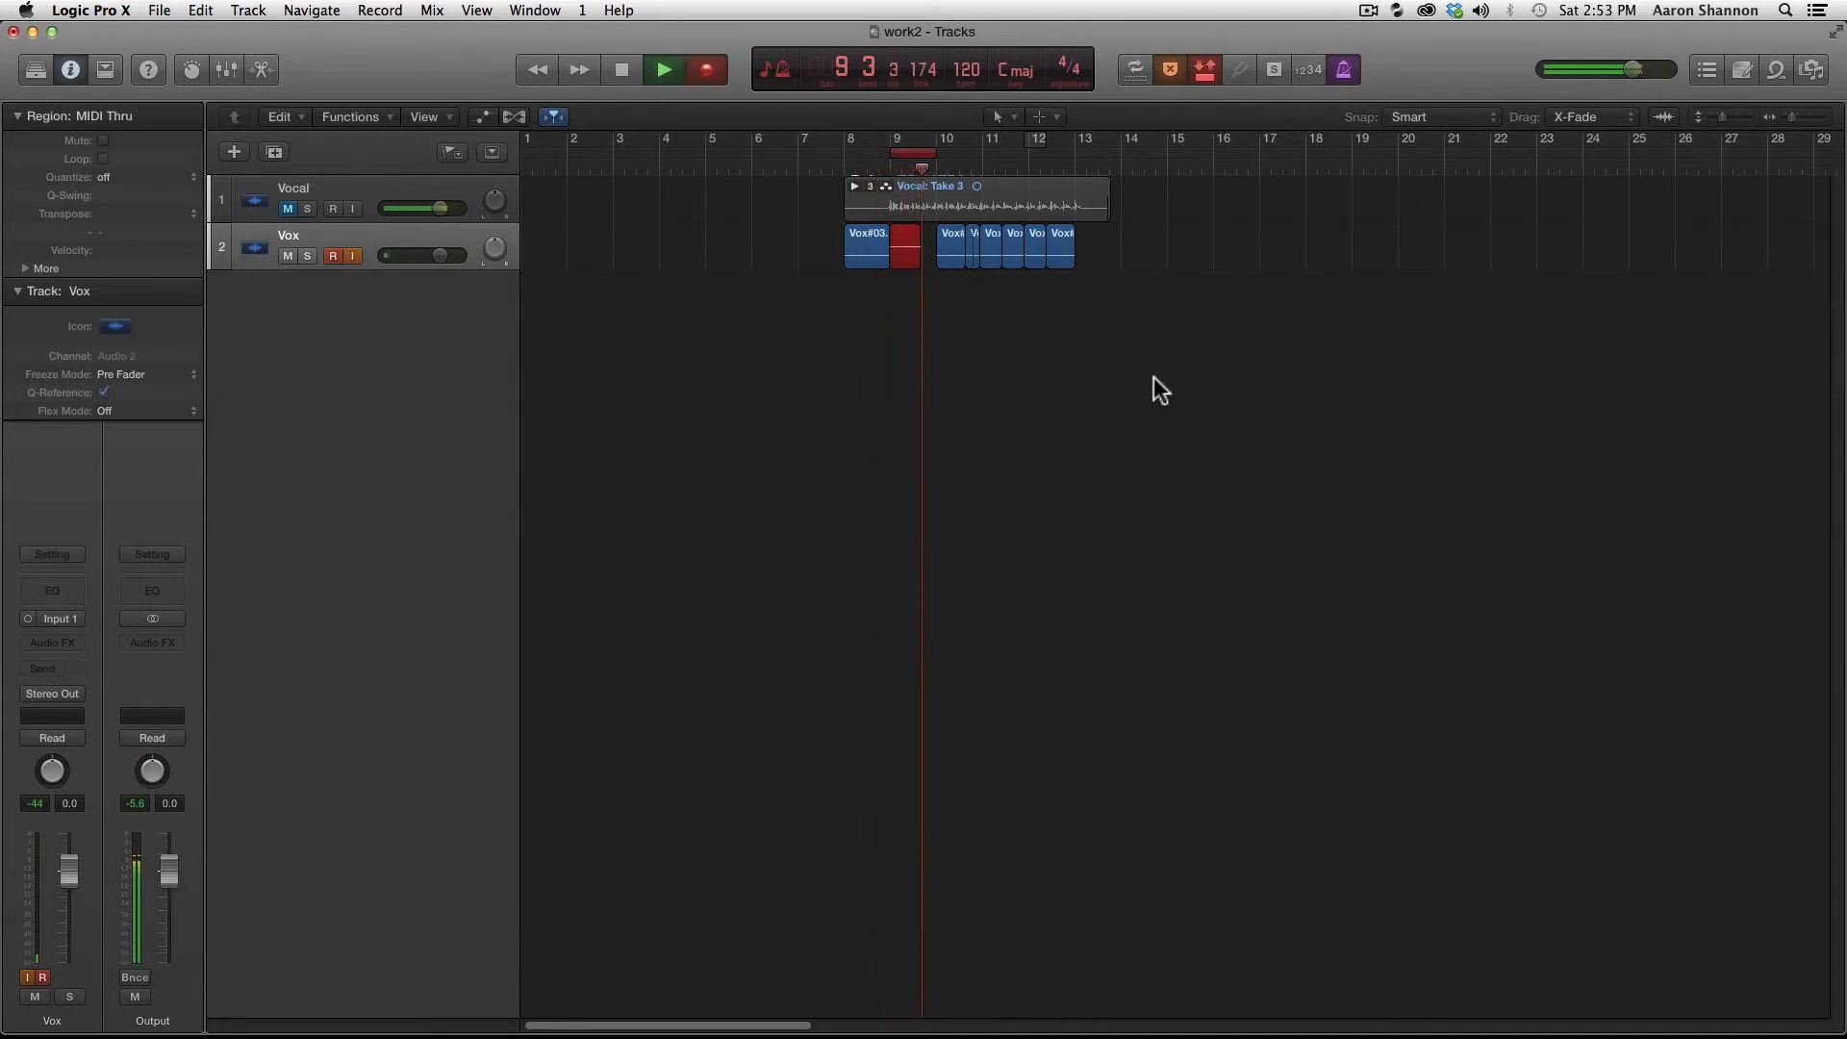
key(space)
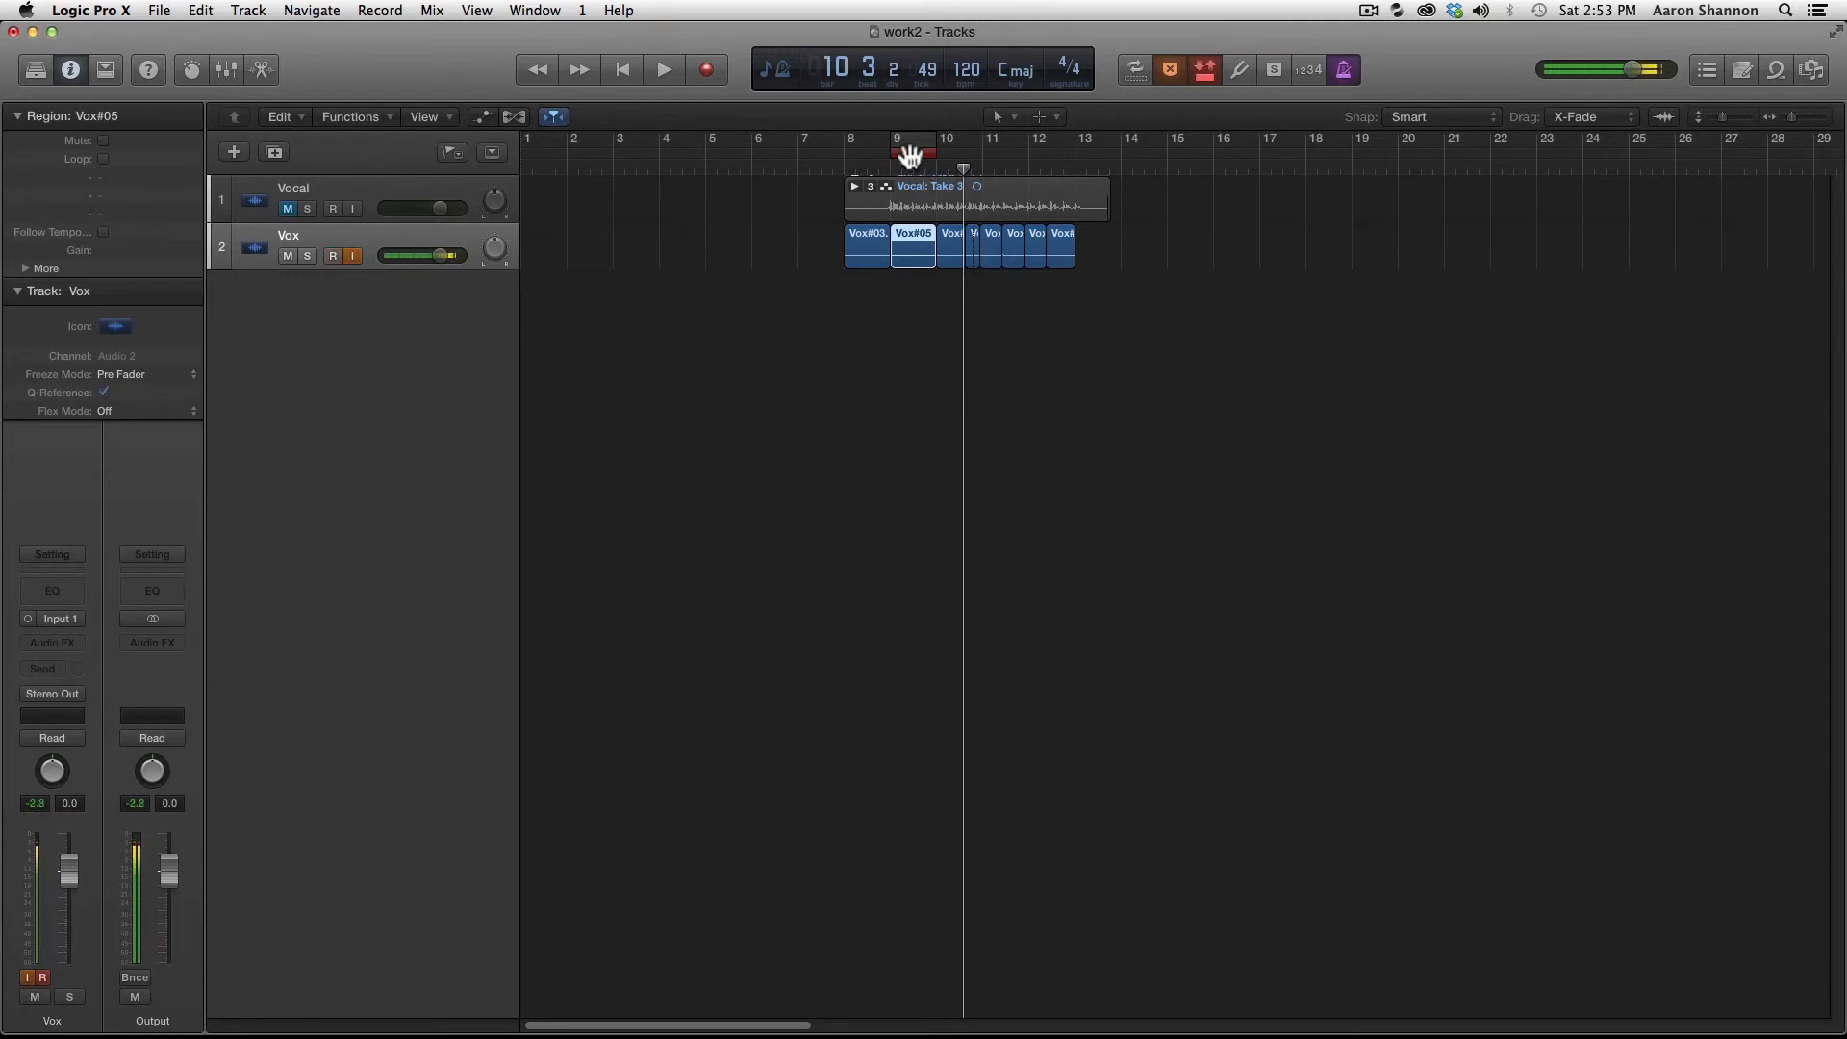
Step: Move the autopunch range to bars 11 to 12 and record through it on the Vox track from bar 10
drag(909, 154, 1003, 153)
double_click(937, 158)
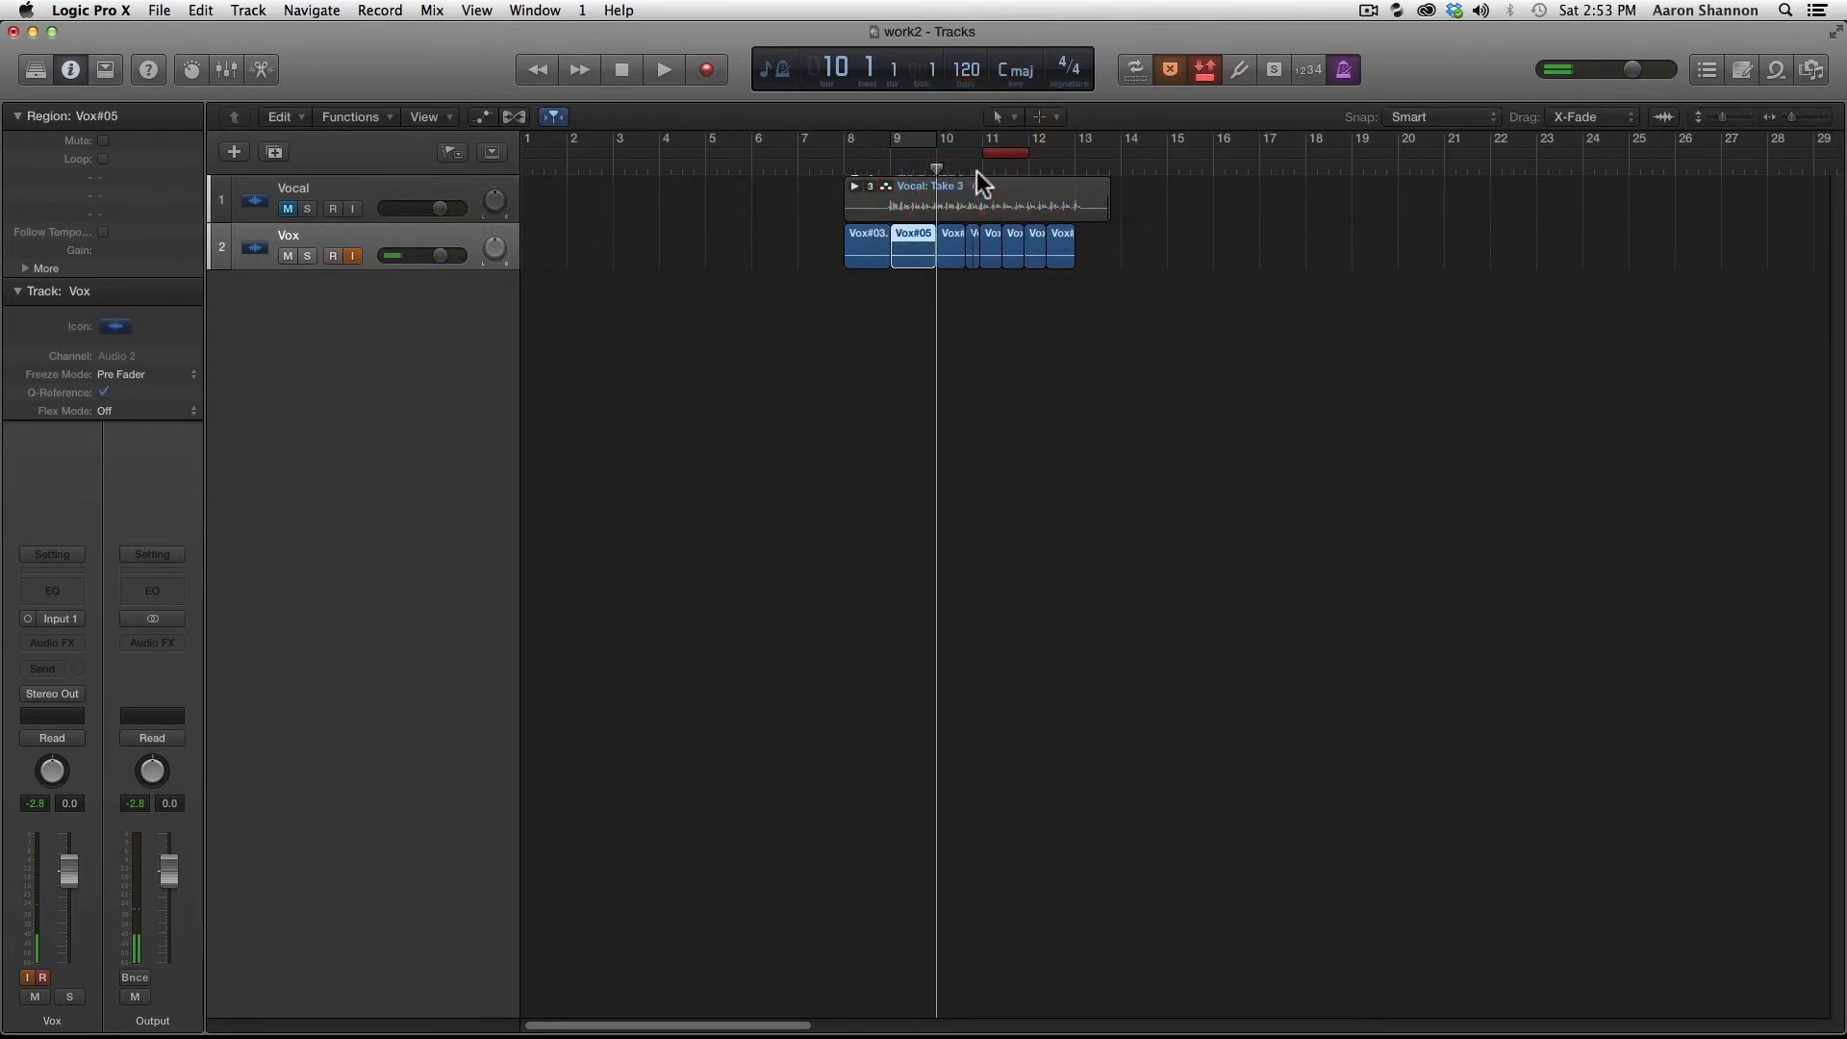
key(KP_Multiply)
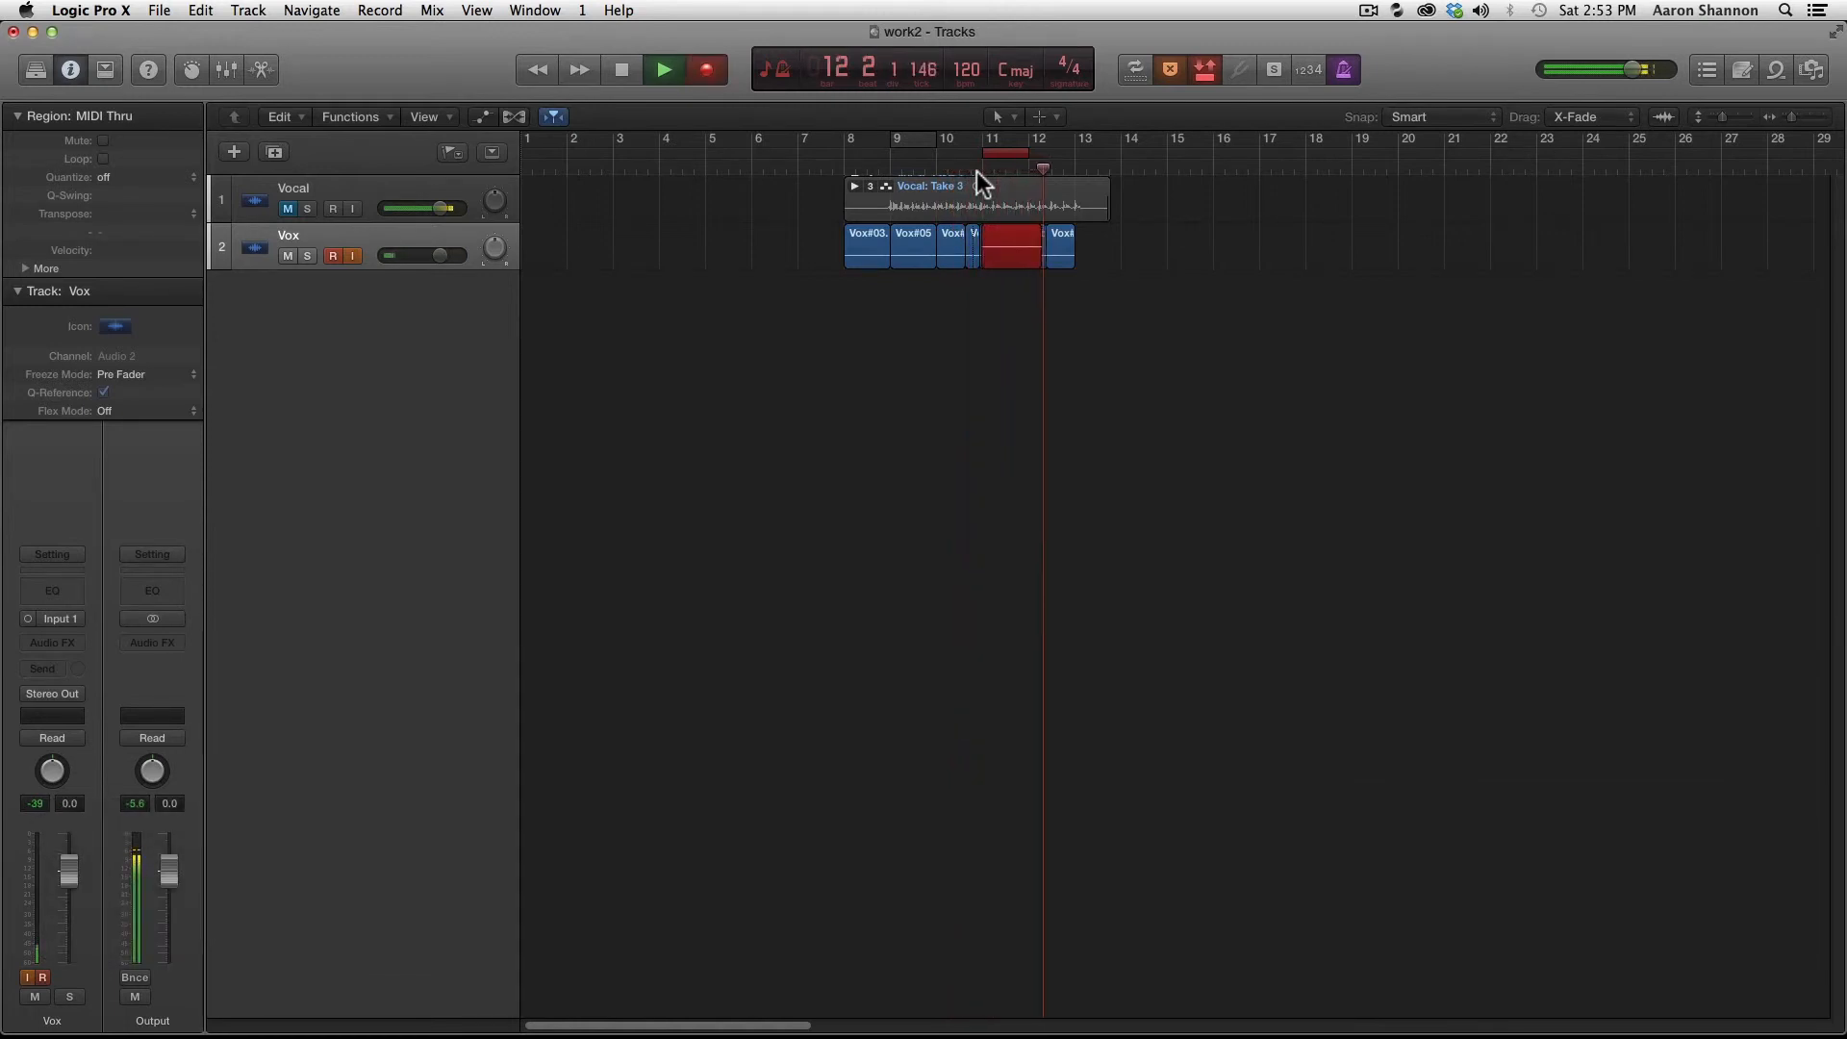
key(space)
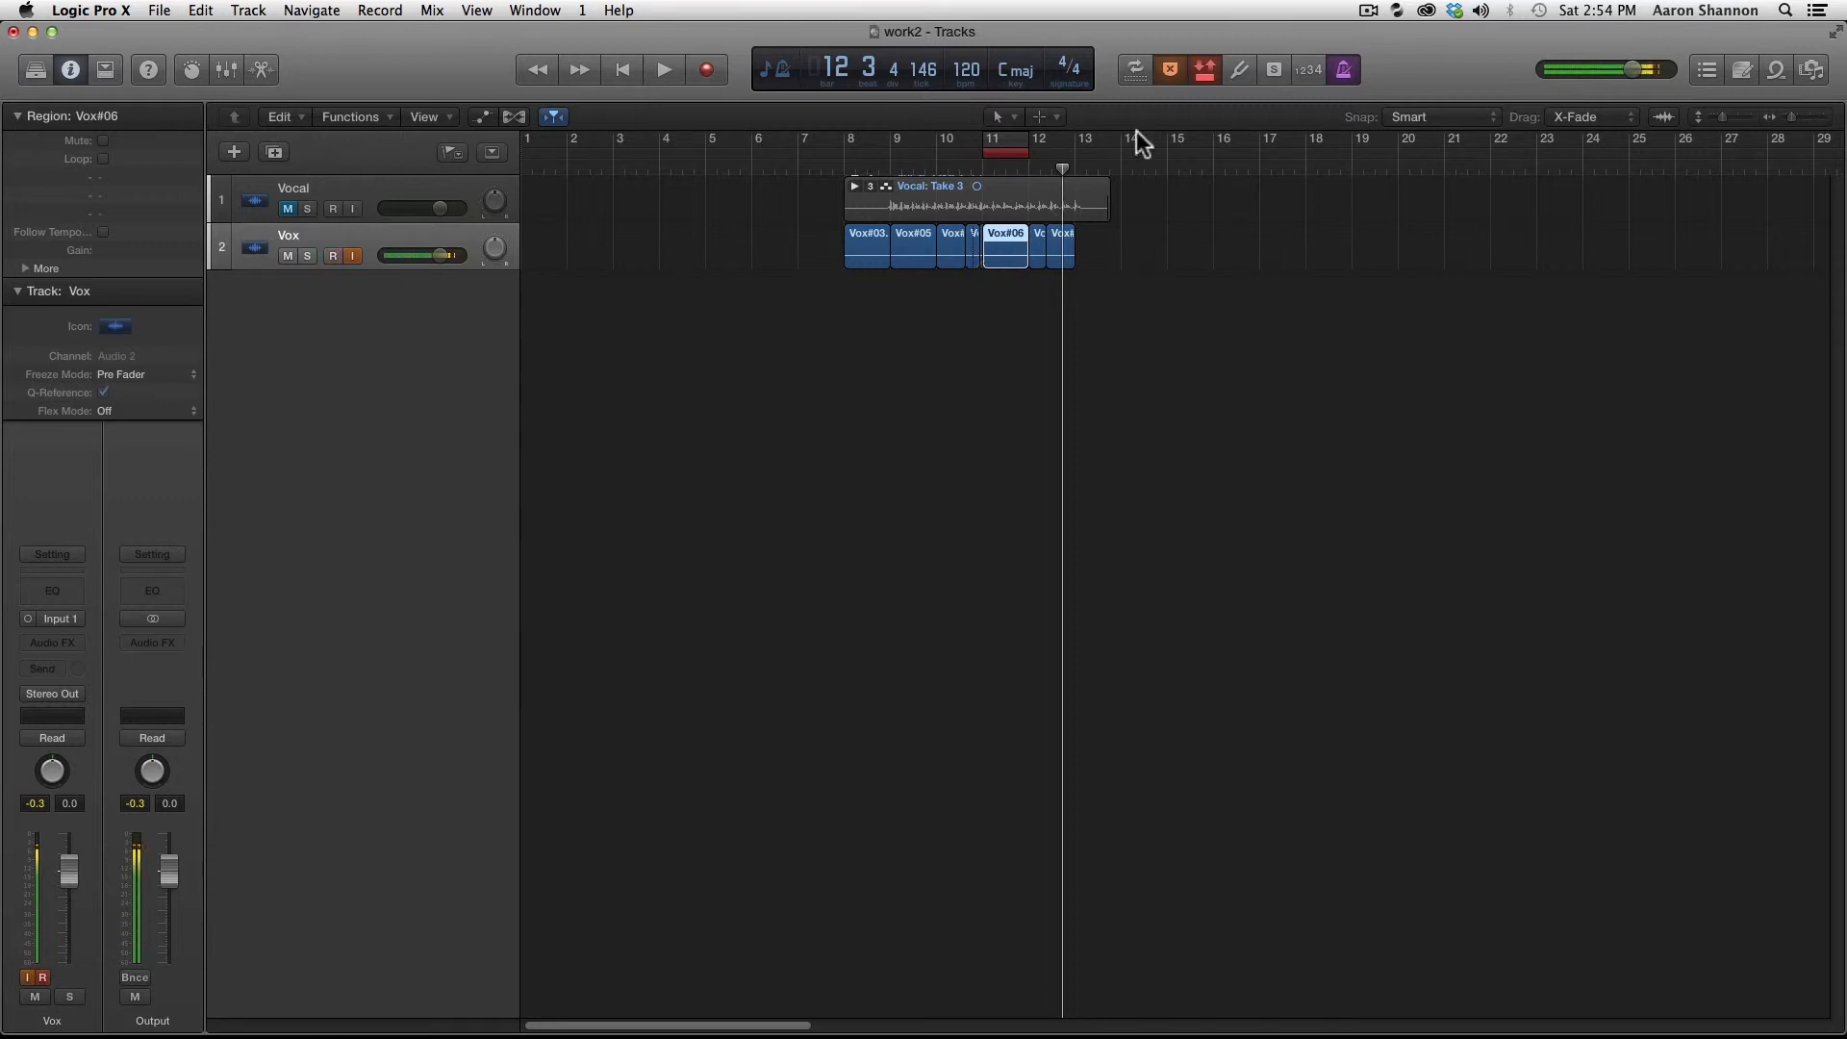
Step: Turn off Autopunch, Replace mode and the Vox track's input monitoring
click(1205, 71)
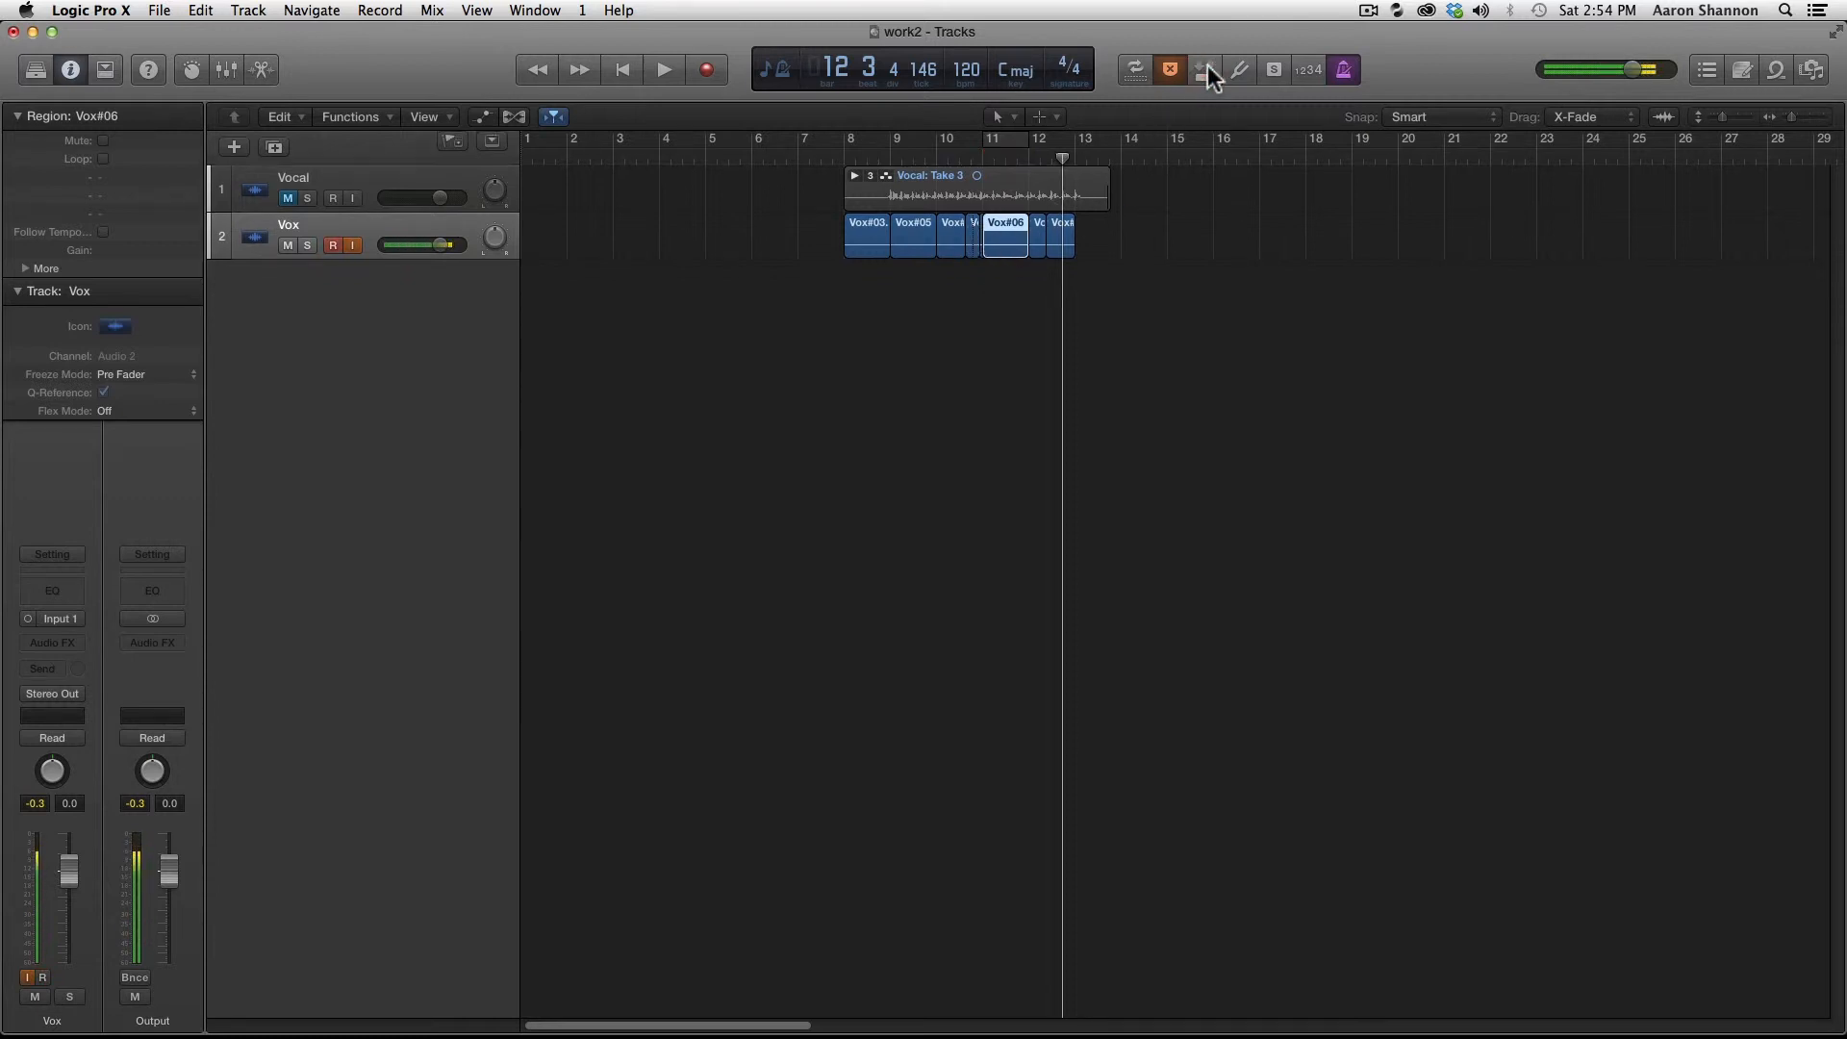
click(1168, 71)
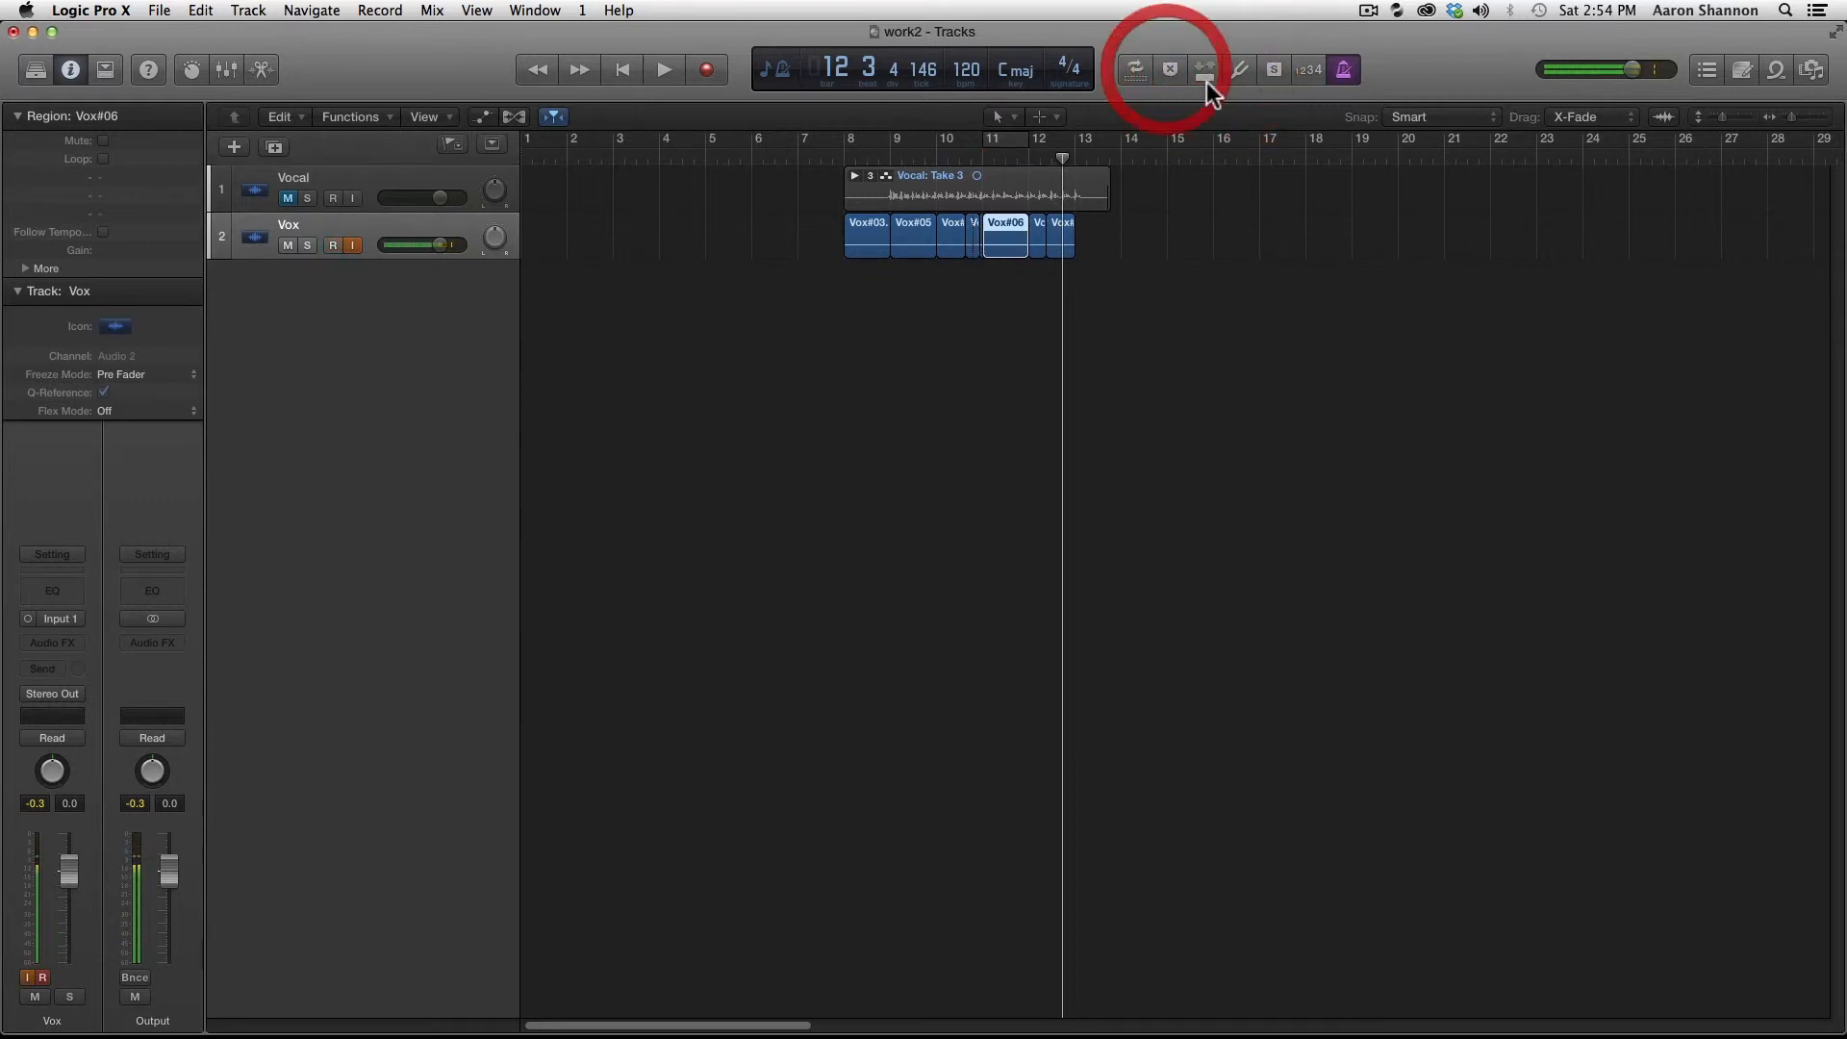
click(348, 247)
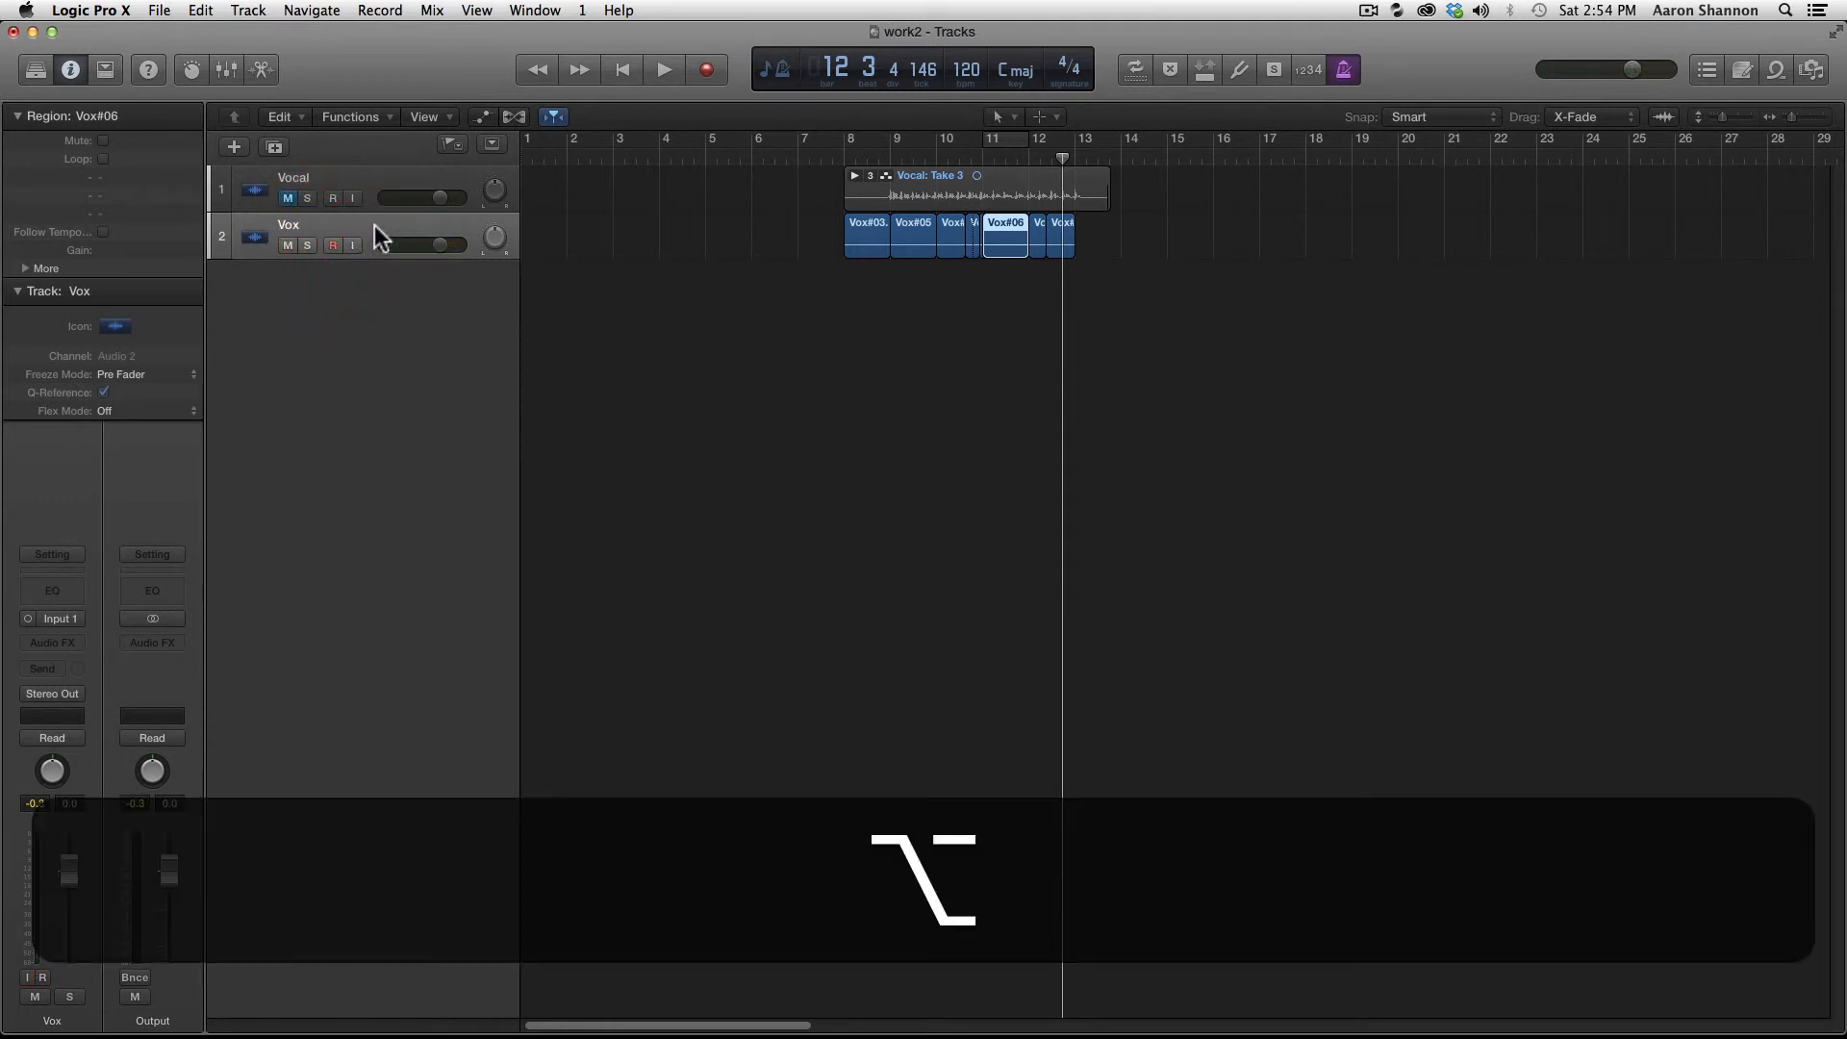
Step: Create one new audio track using Input 1 with input monitoring and record enable on, and name it Vox2
key(alt+super+n)
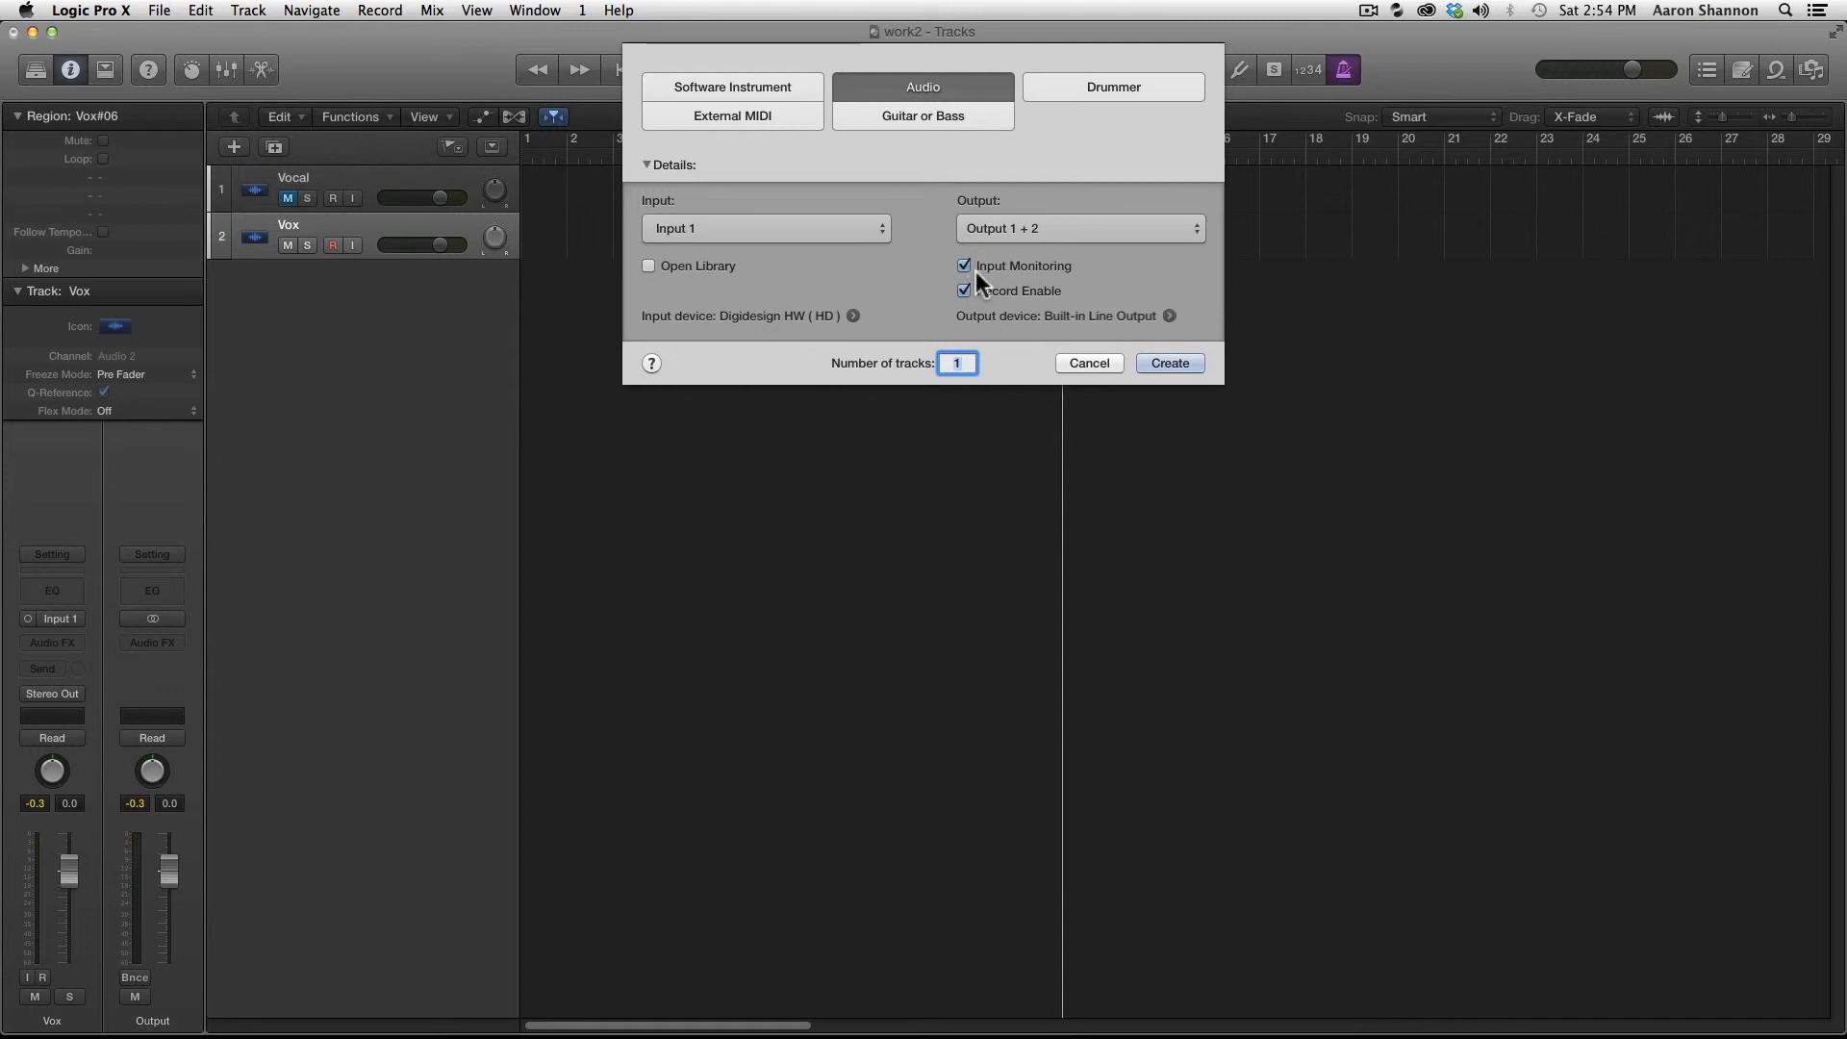
click(1160, 361)
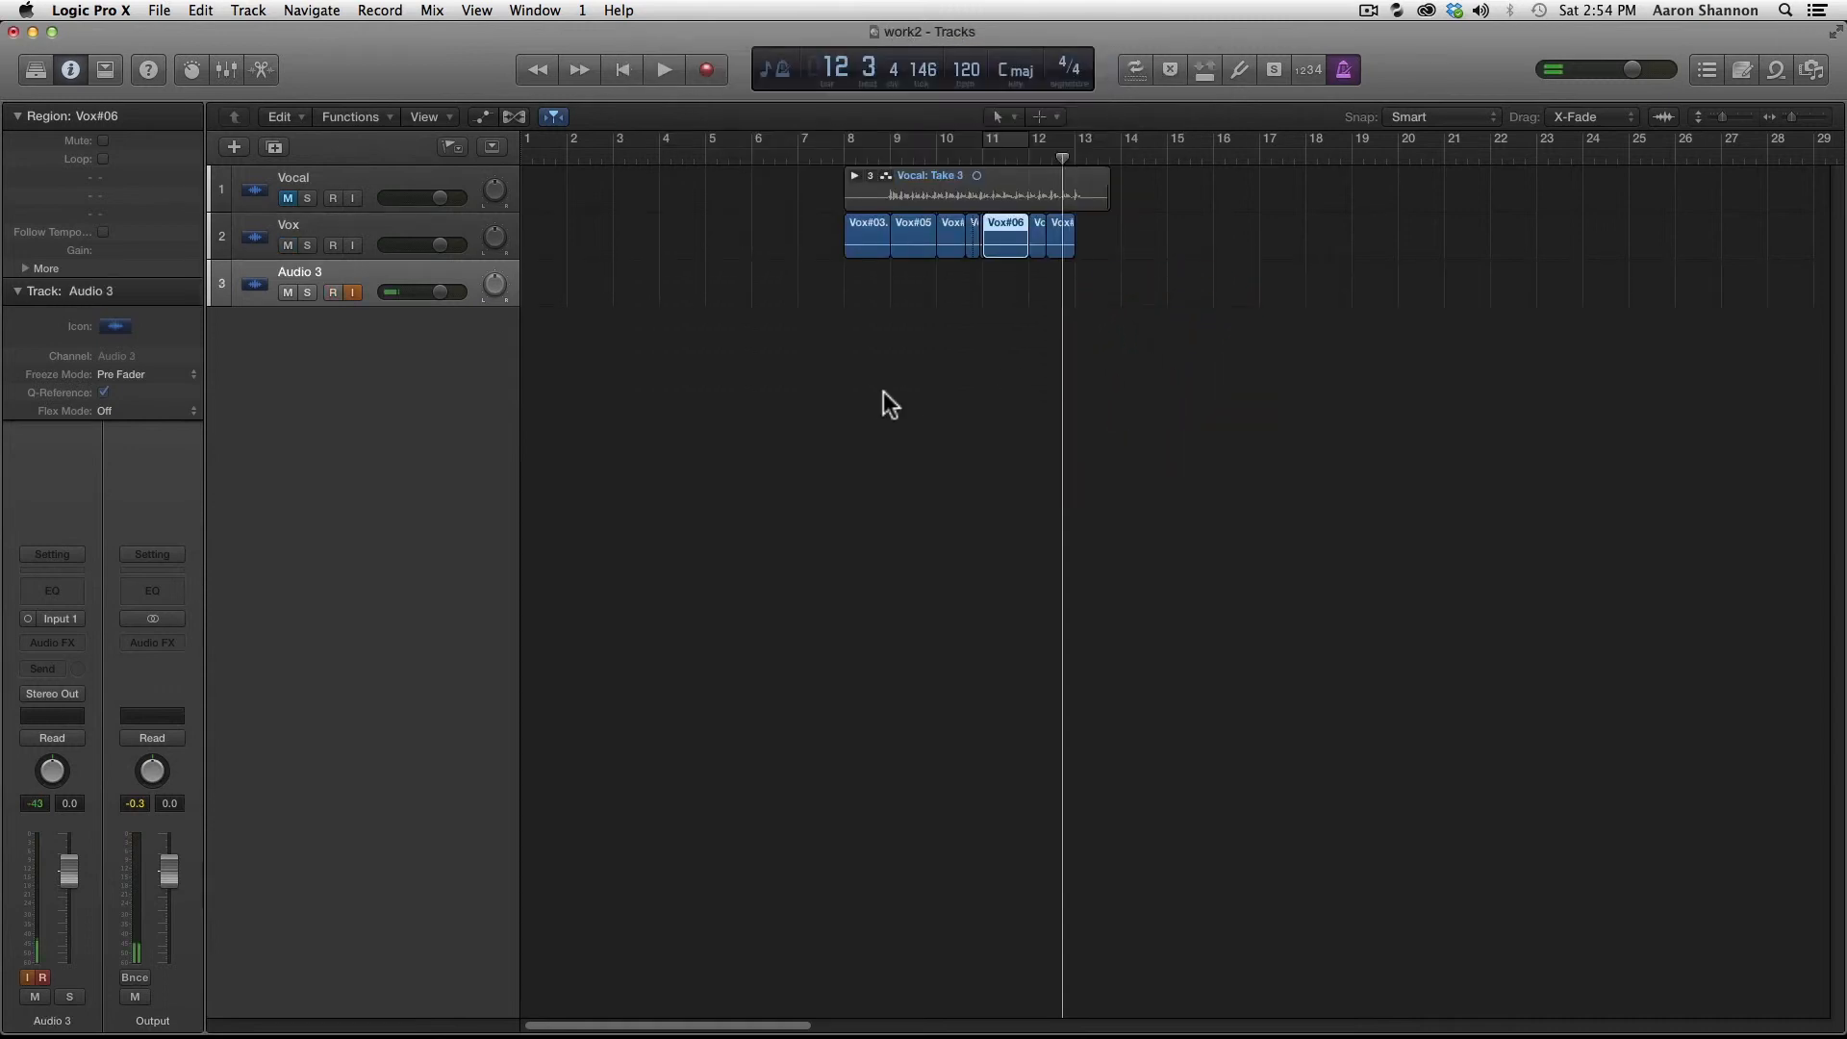
double_click(296, 270)
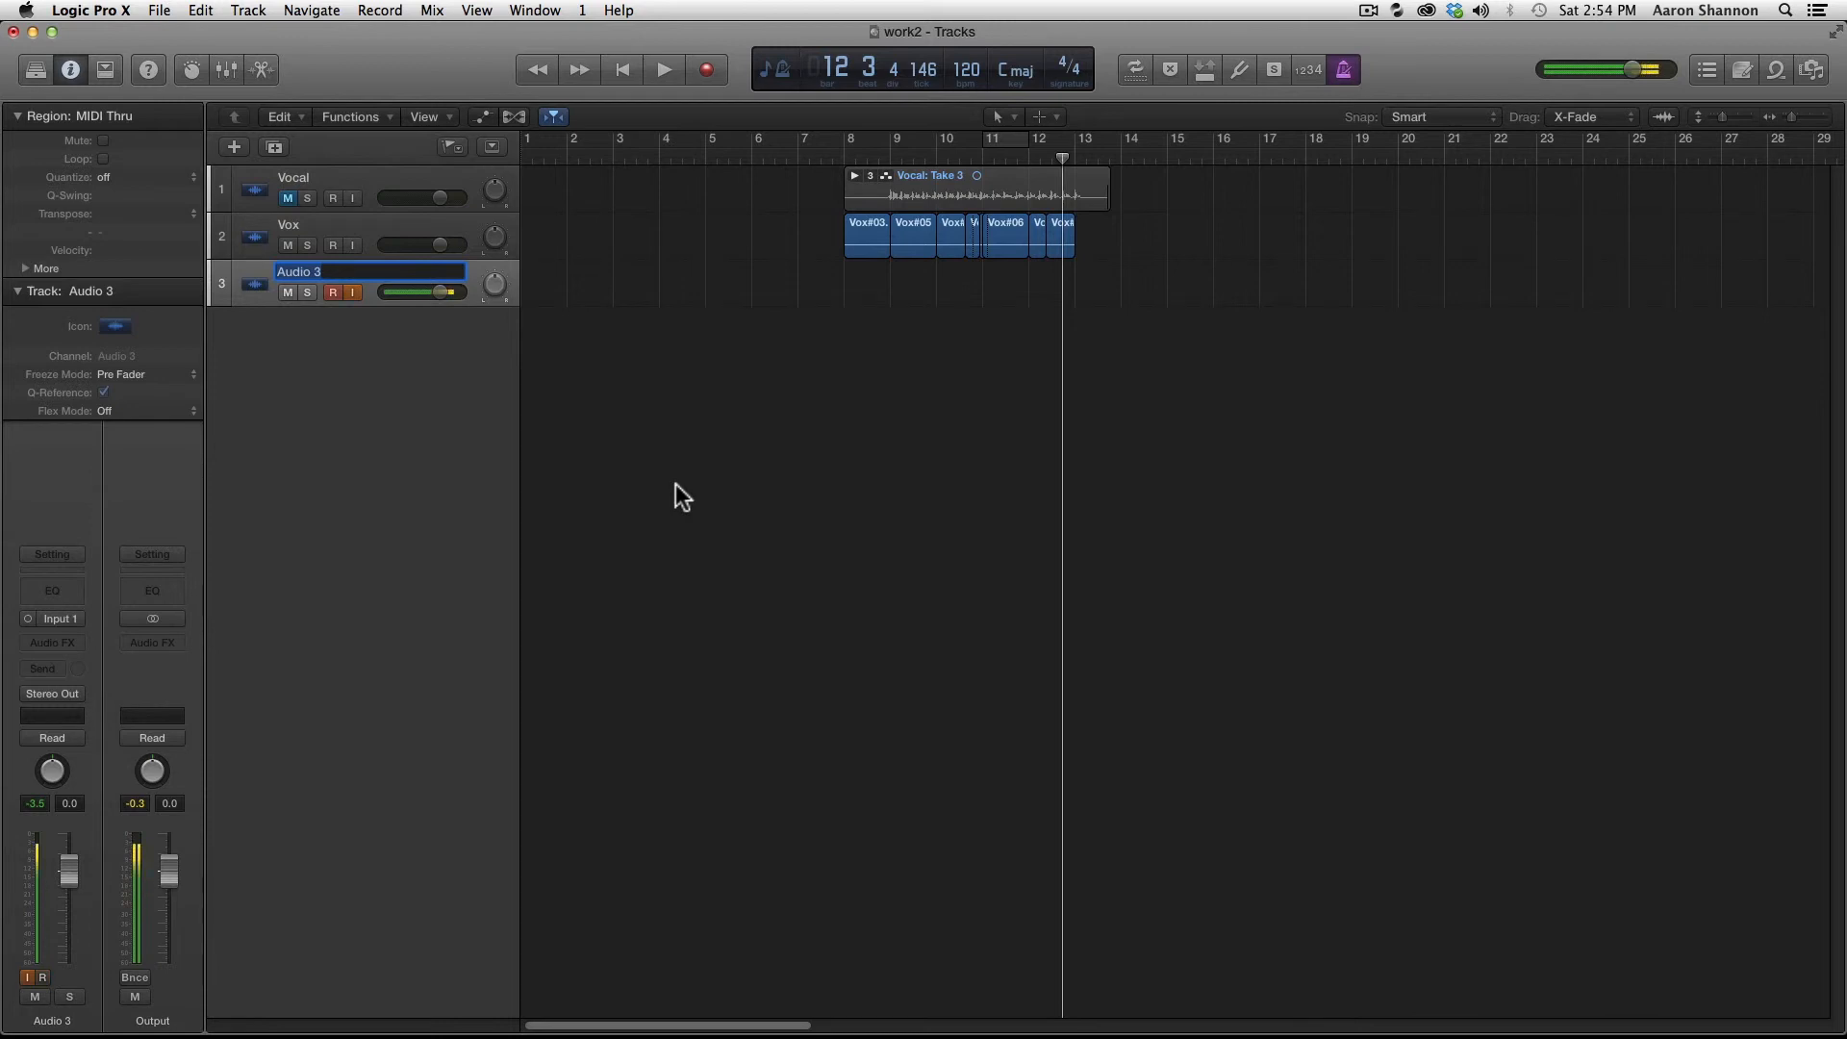
text(Vox2)
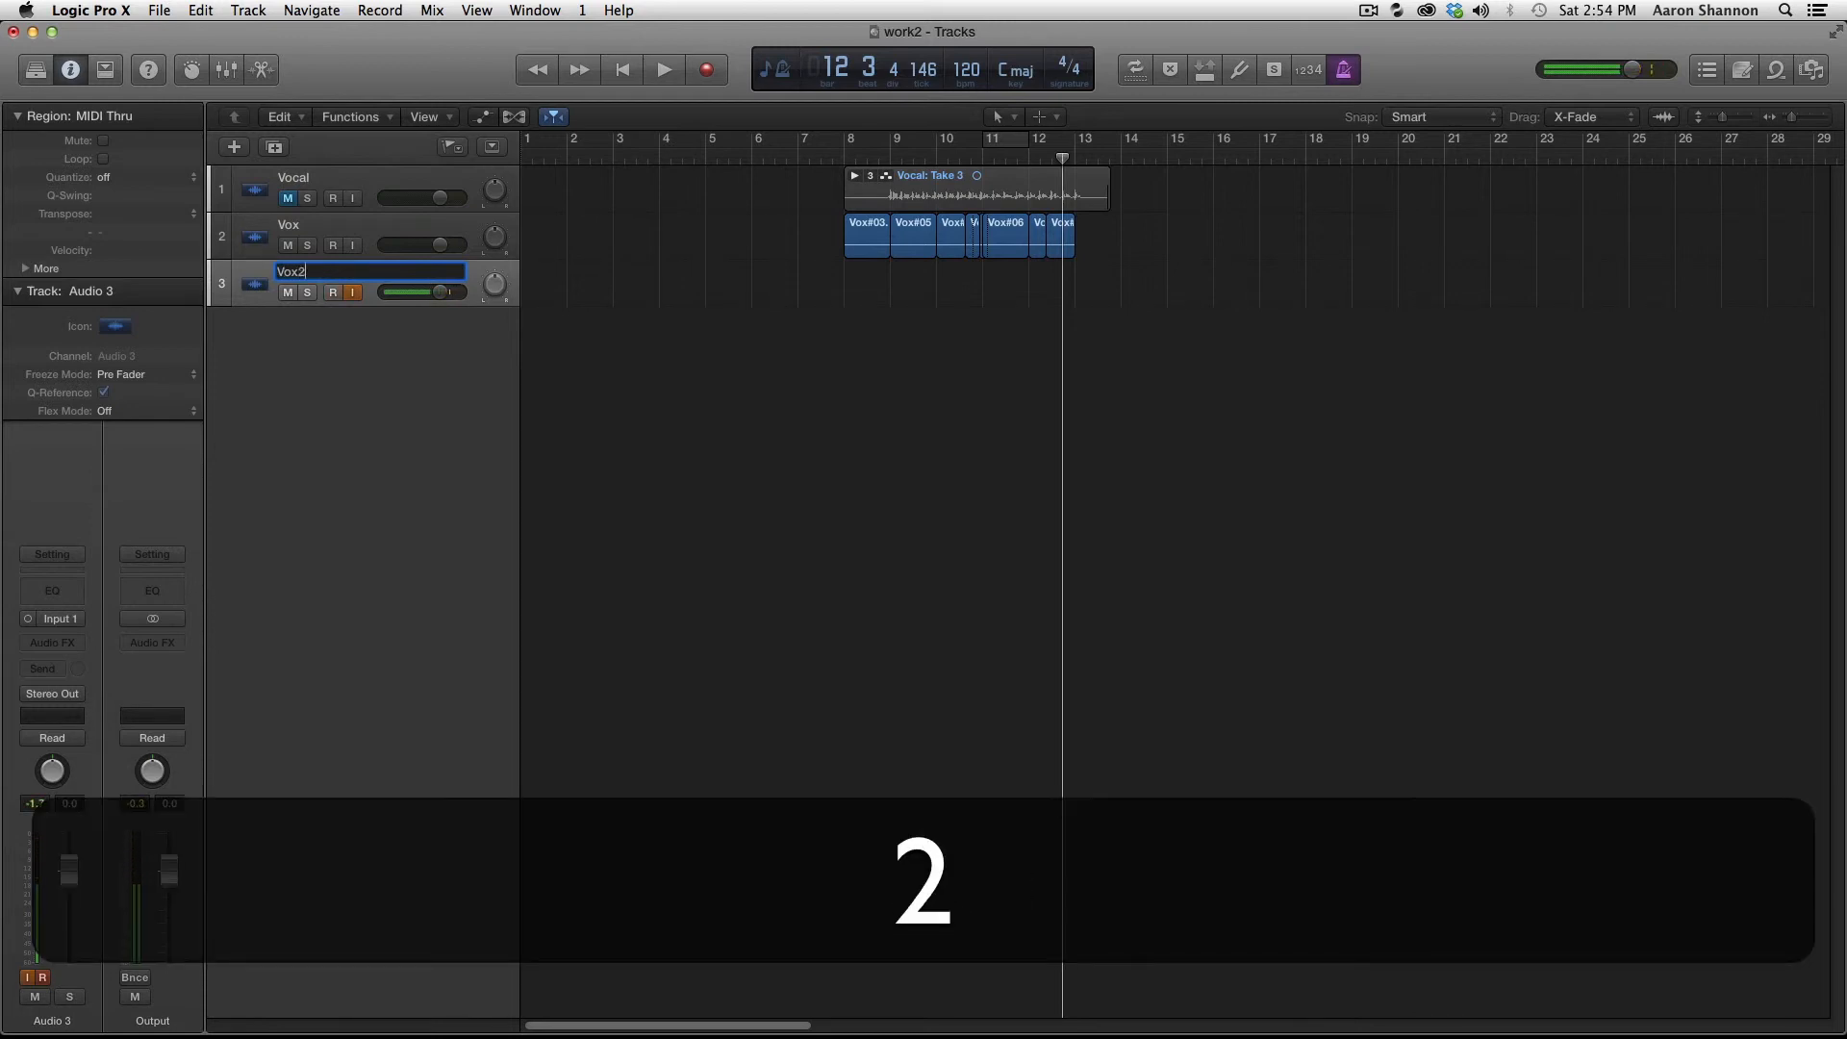
key(Return)
Step: Move the playhead to bar 8 and turn on Cycle mode with the cycle area spanning bars 9 to 11
key(slash)
text(8)
key(Return)
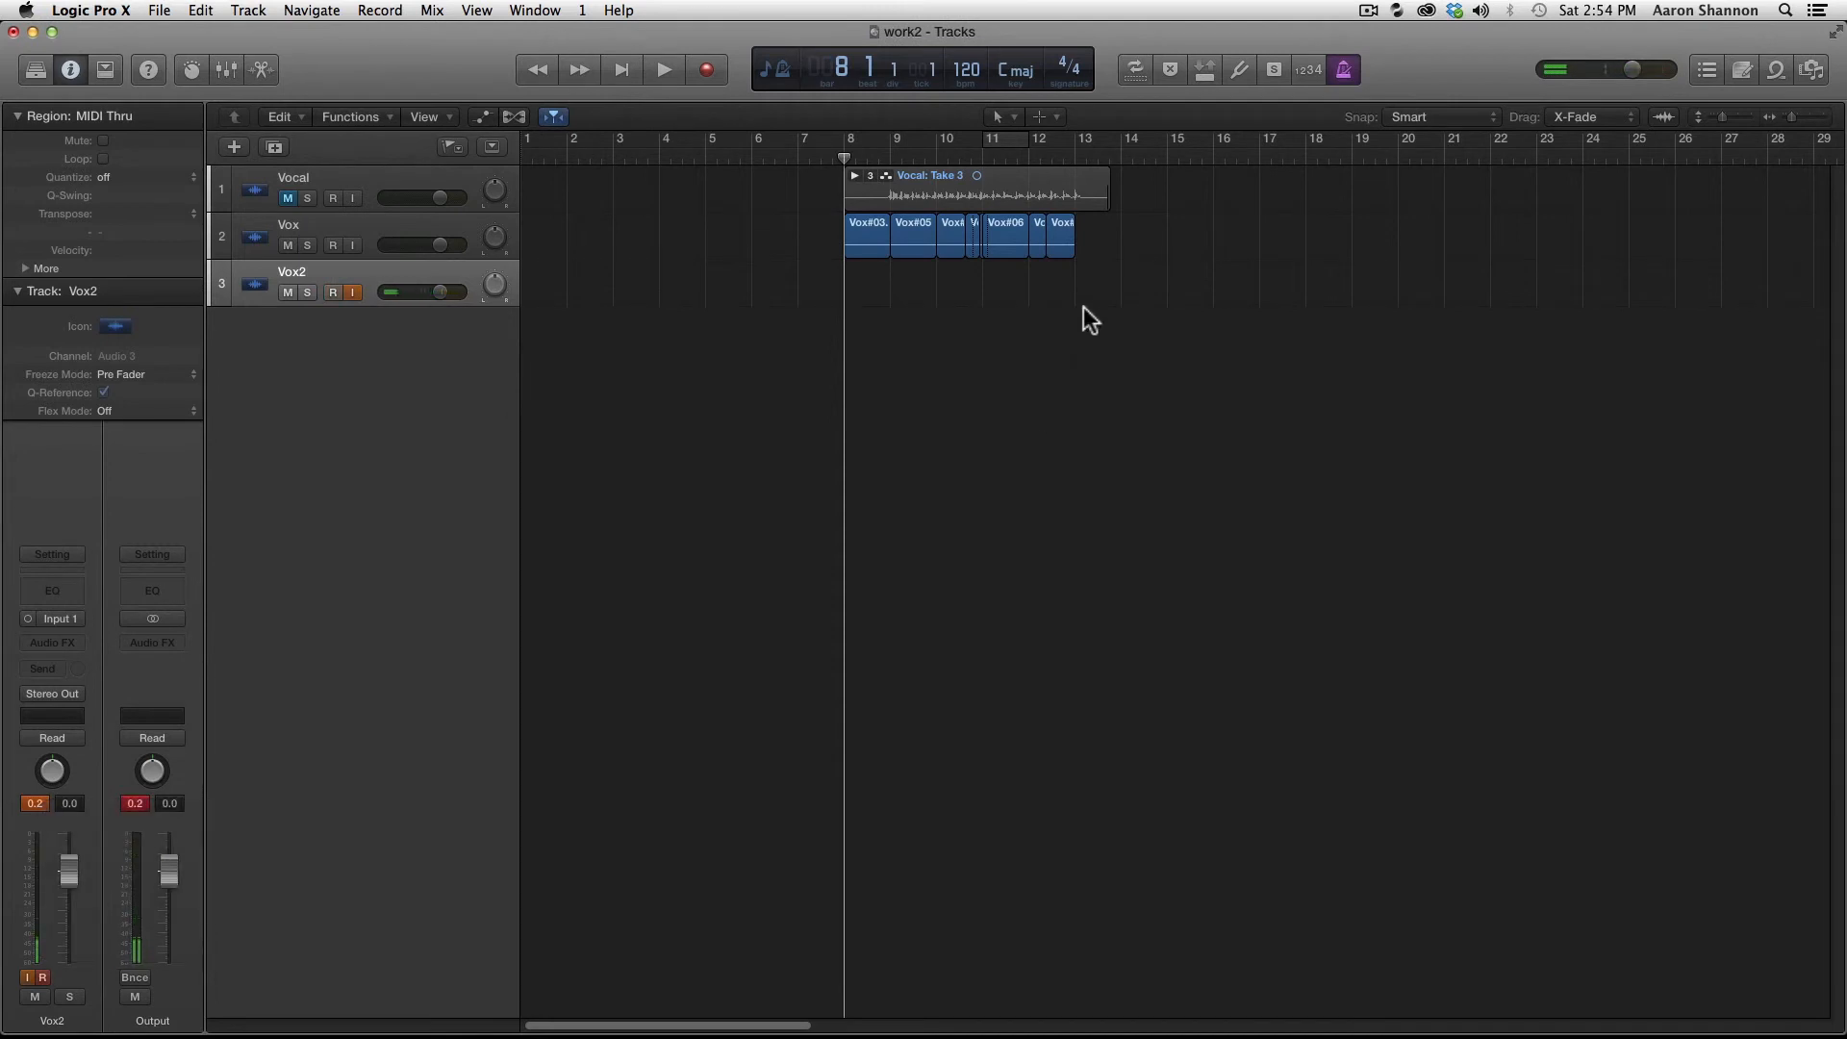
click(1133, 71)
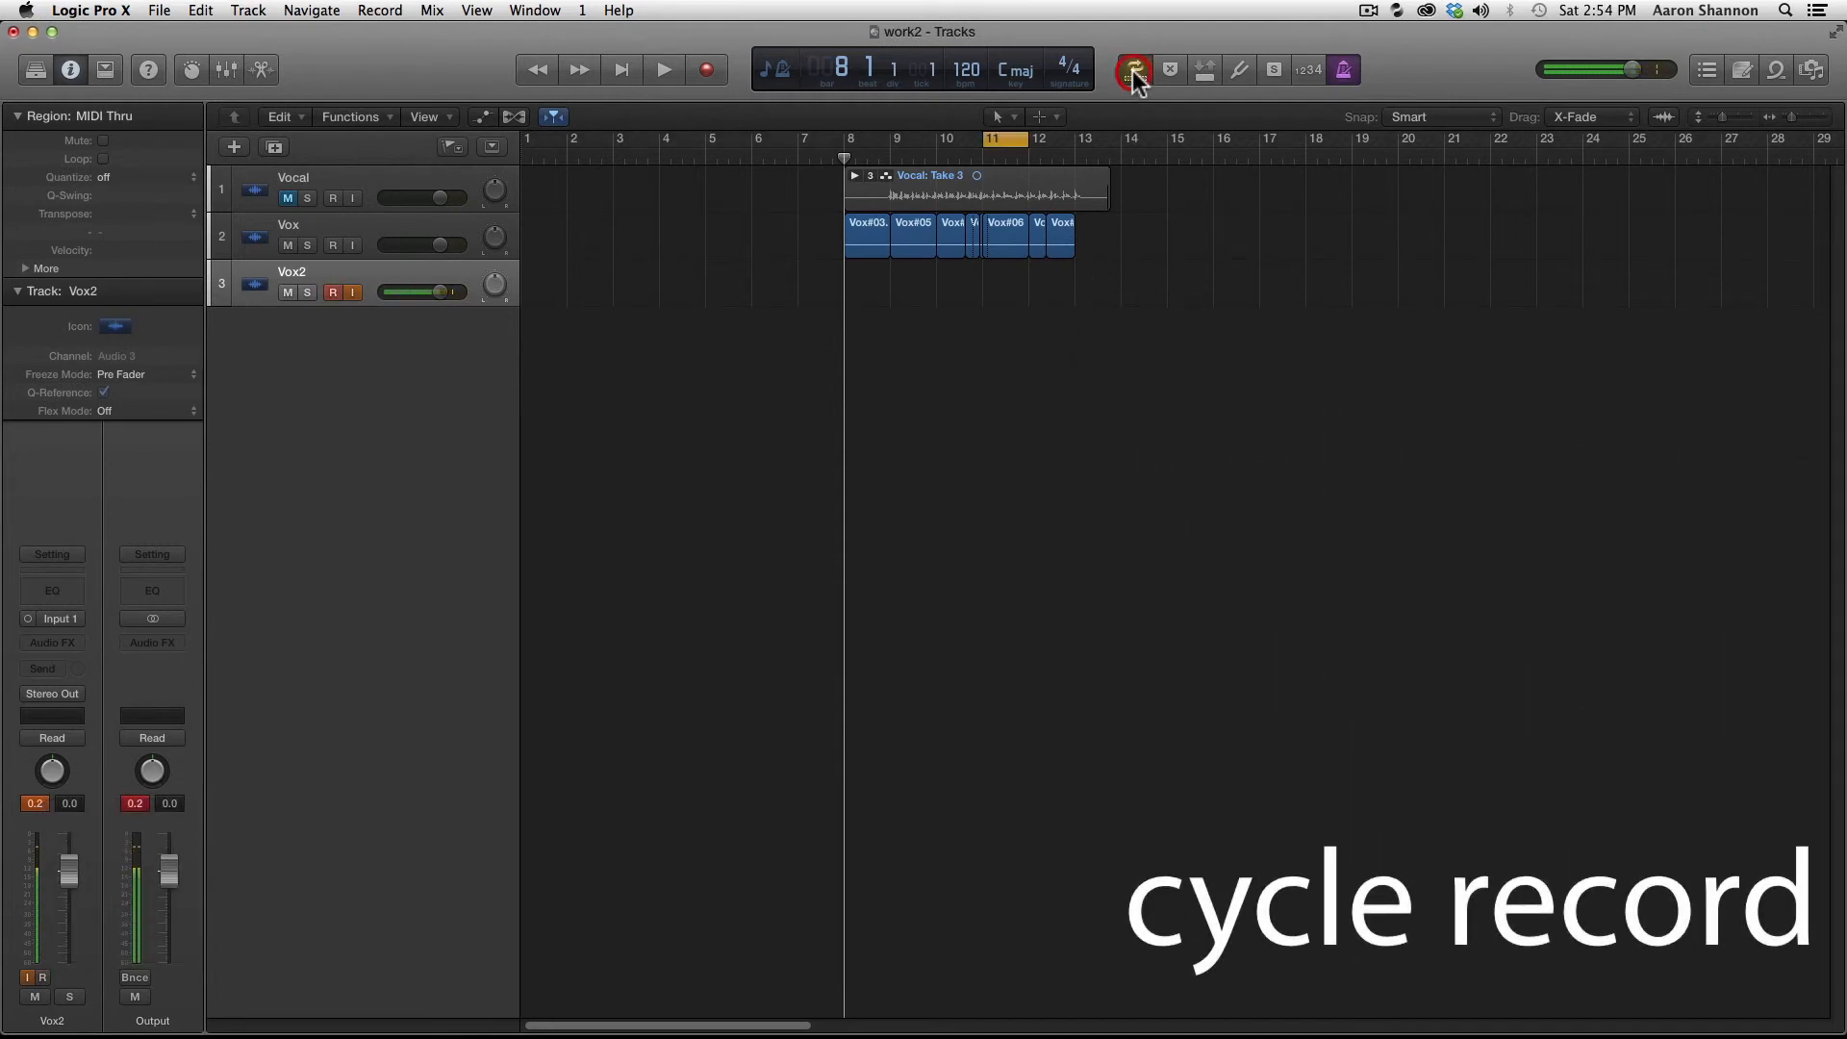
mouse_move(1013, 137)
mouse_down()
mouse_move(919, 141)
mouse_move(1018, 140)
mouse_move(981, 143)
mouse_up()
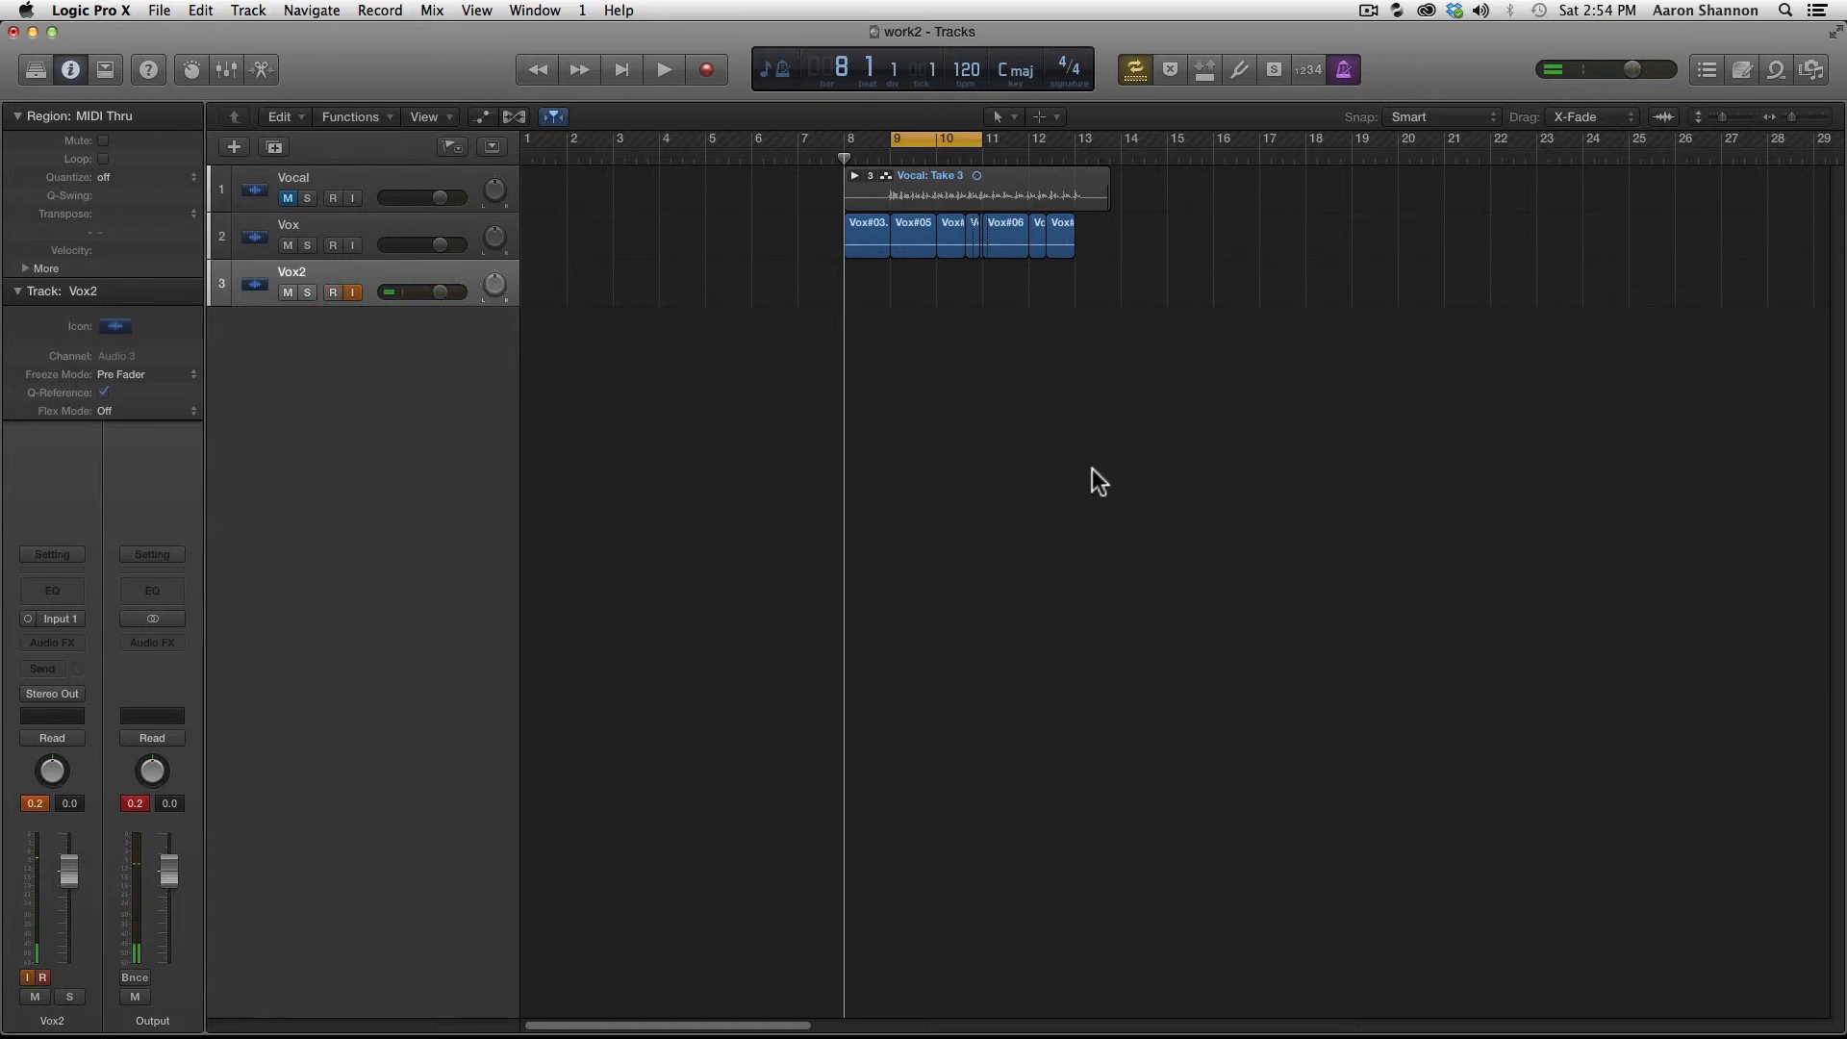
Step: Cycle-record four takes on the Vox2 track, stop recording and move the playhead to bar 14
key(KP_Multiply)
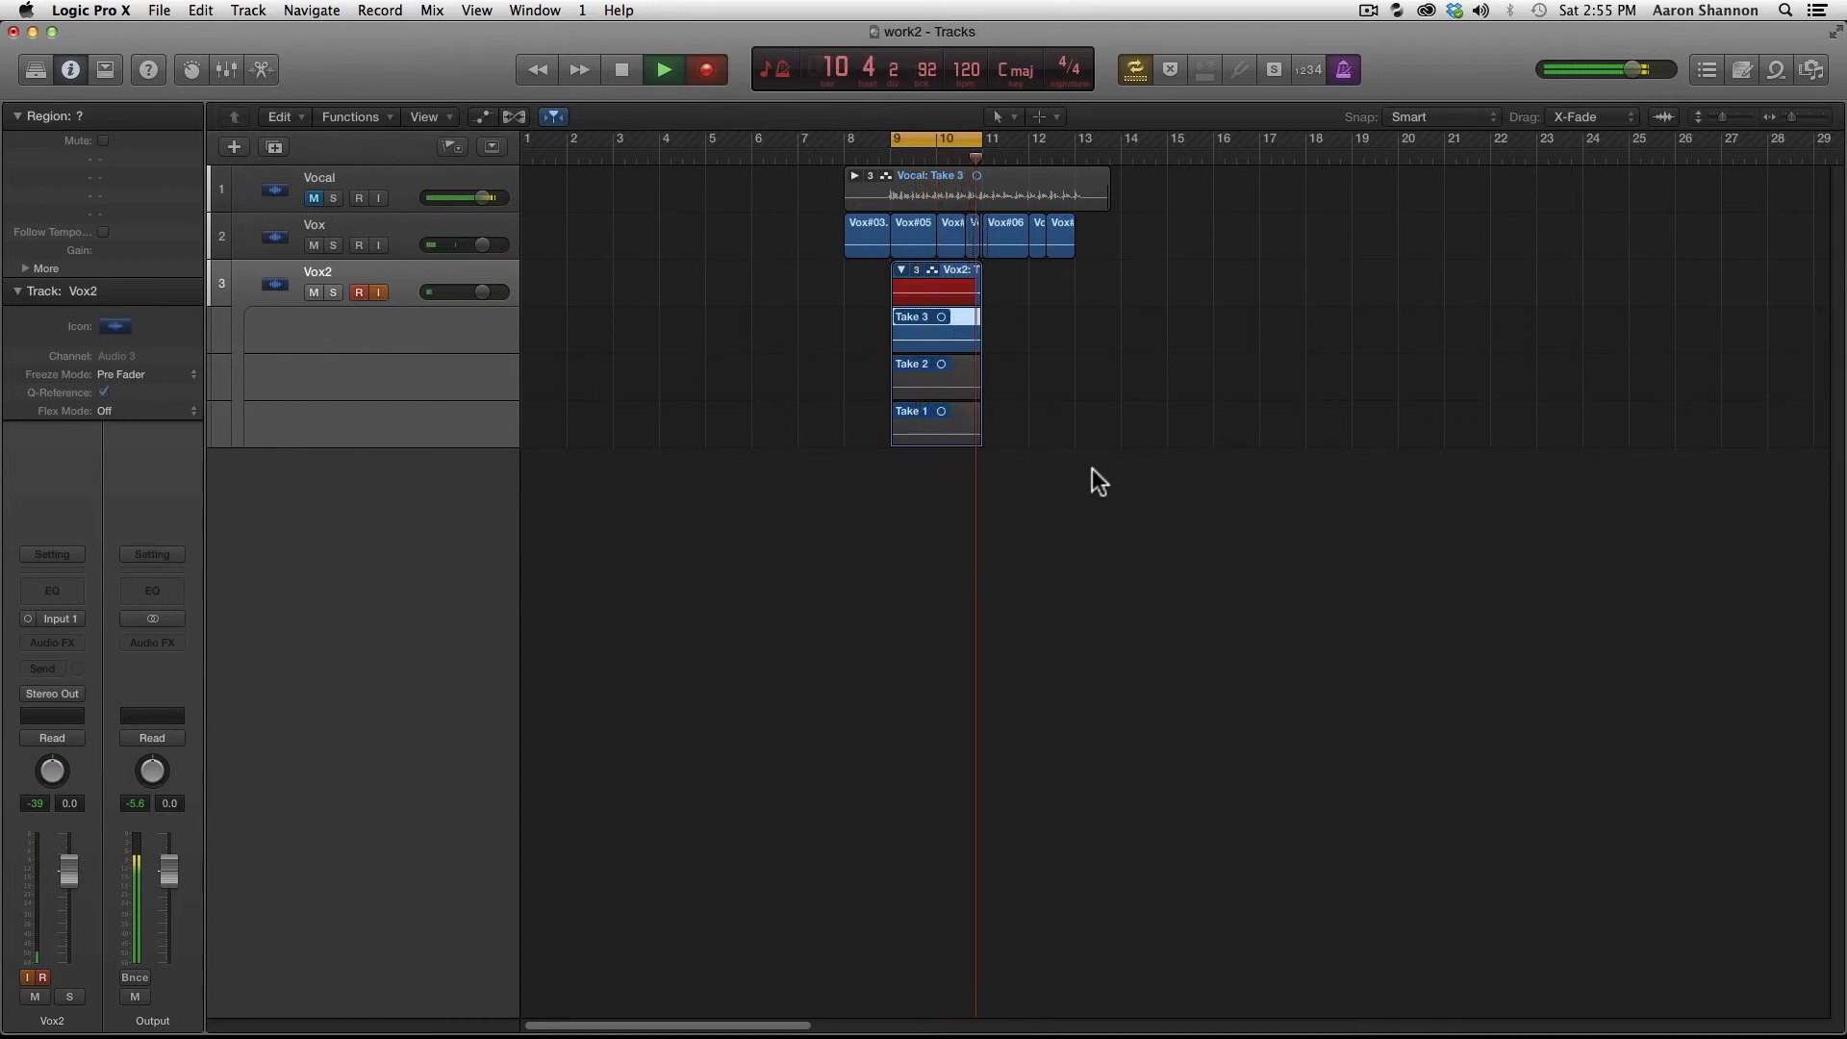
key(space)
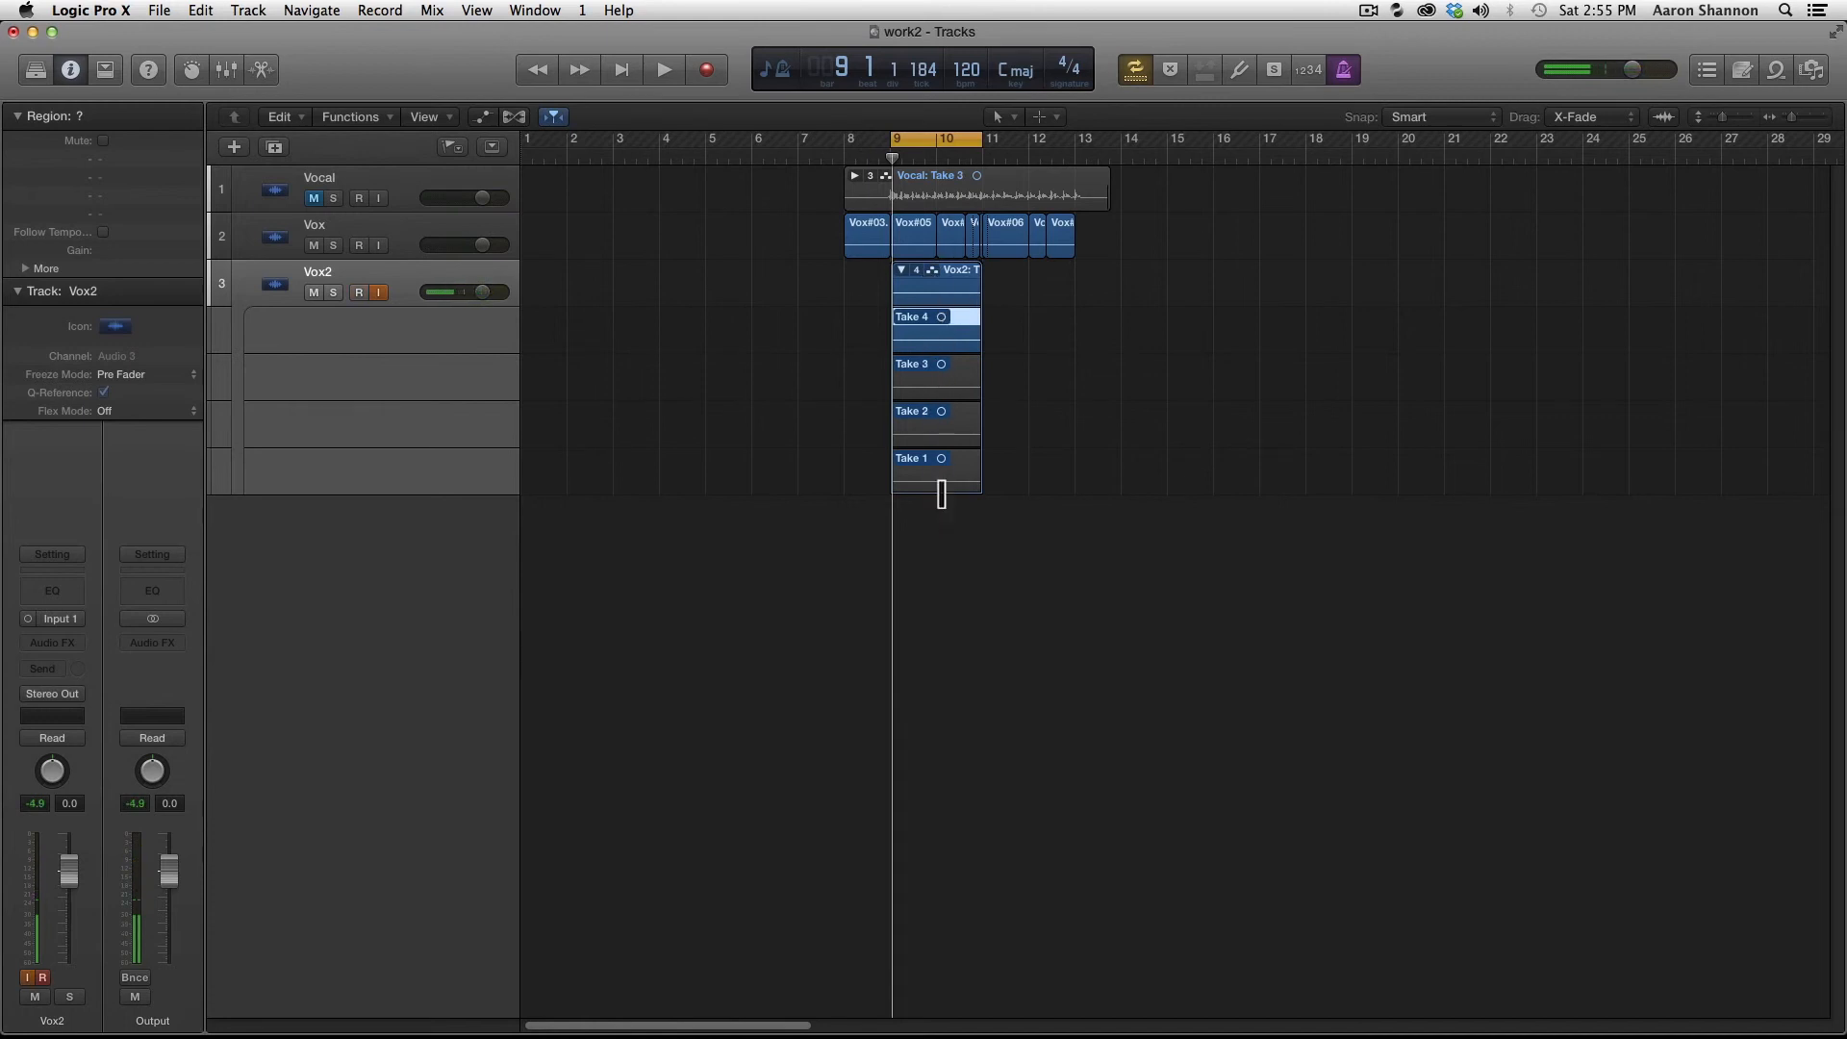
drag(891, 158, 1119, 173)
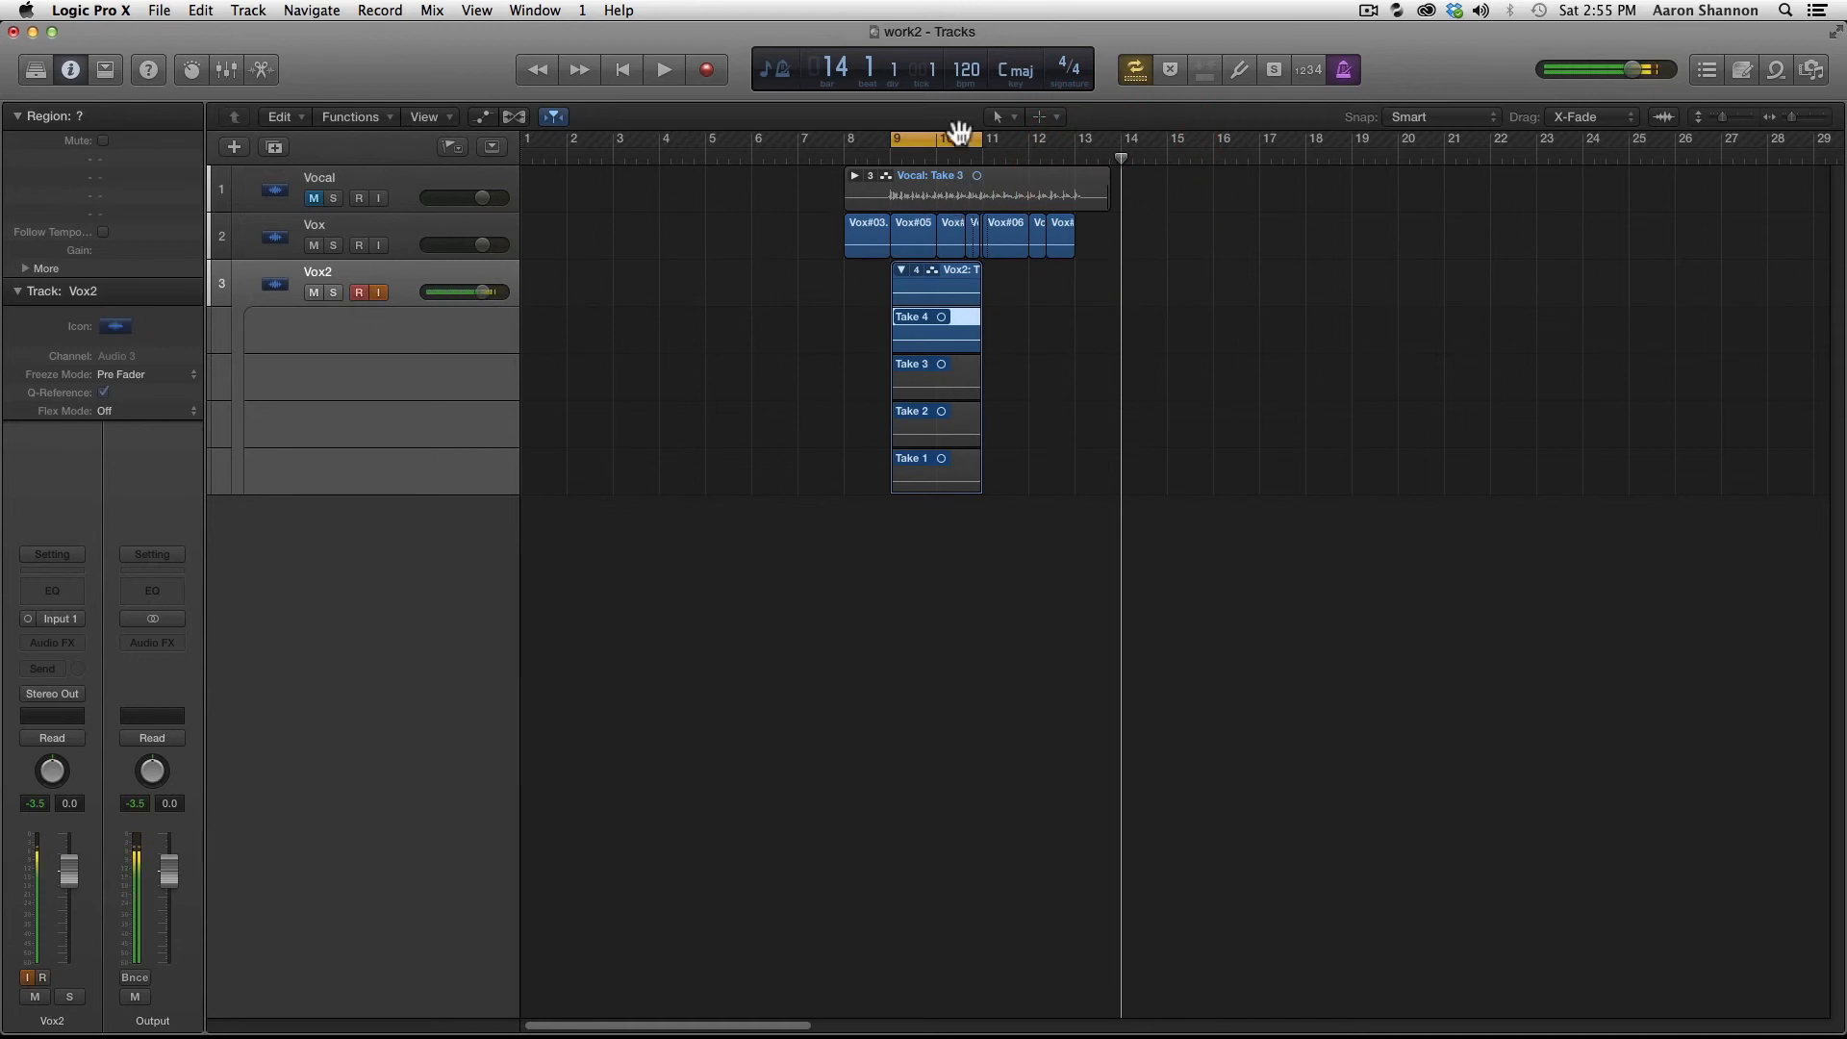
Step: Move the cycle area to bars 14 to 16 and enable Auto-colorize takes in the project's recording settings
drag(956, 146, 1142, 156)
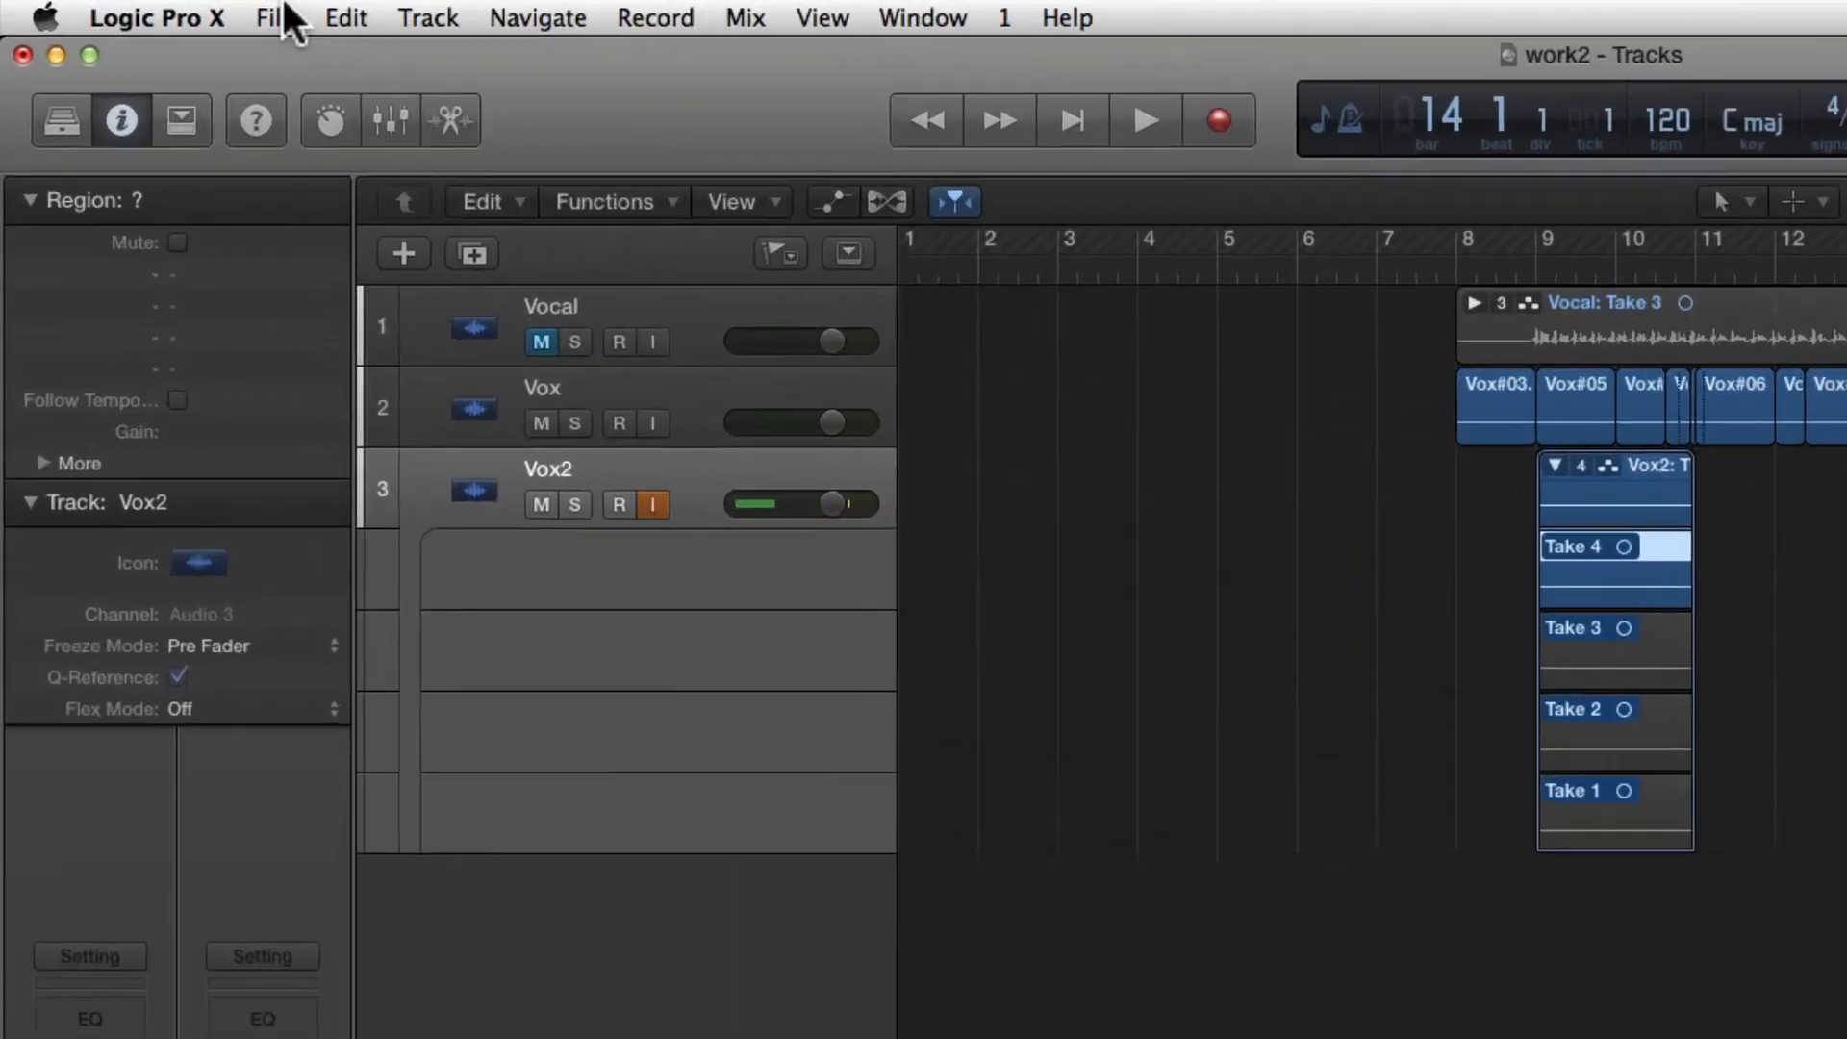
click(165, 11)
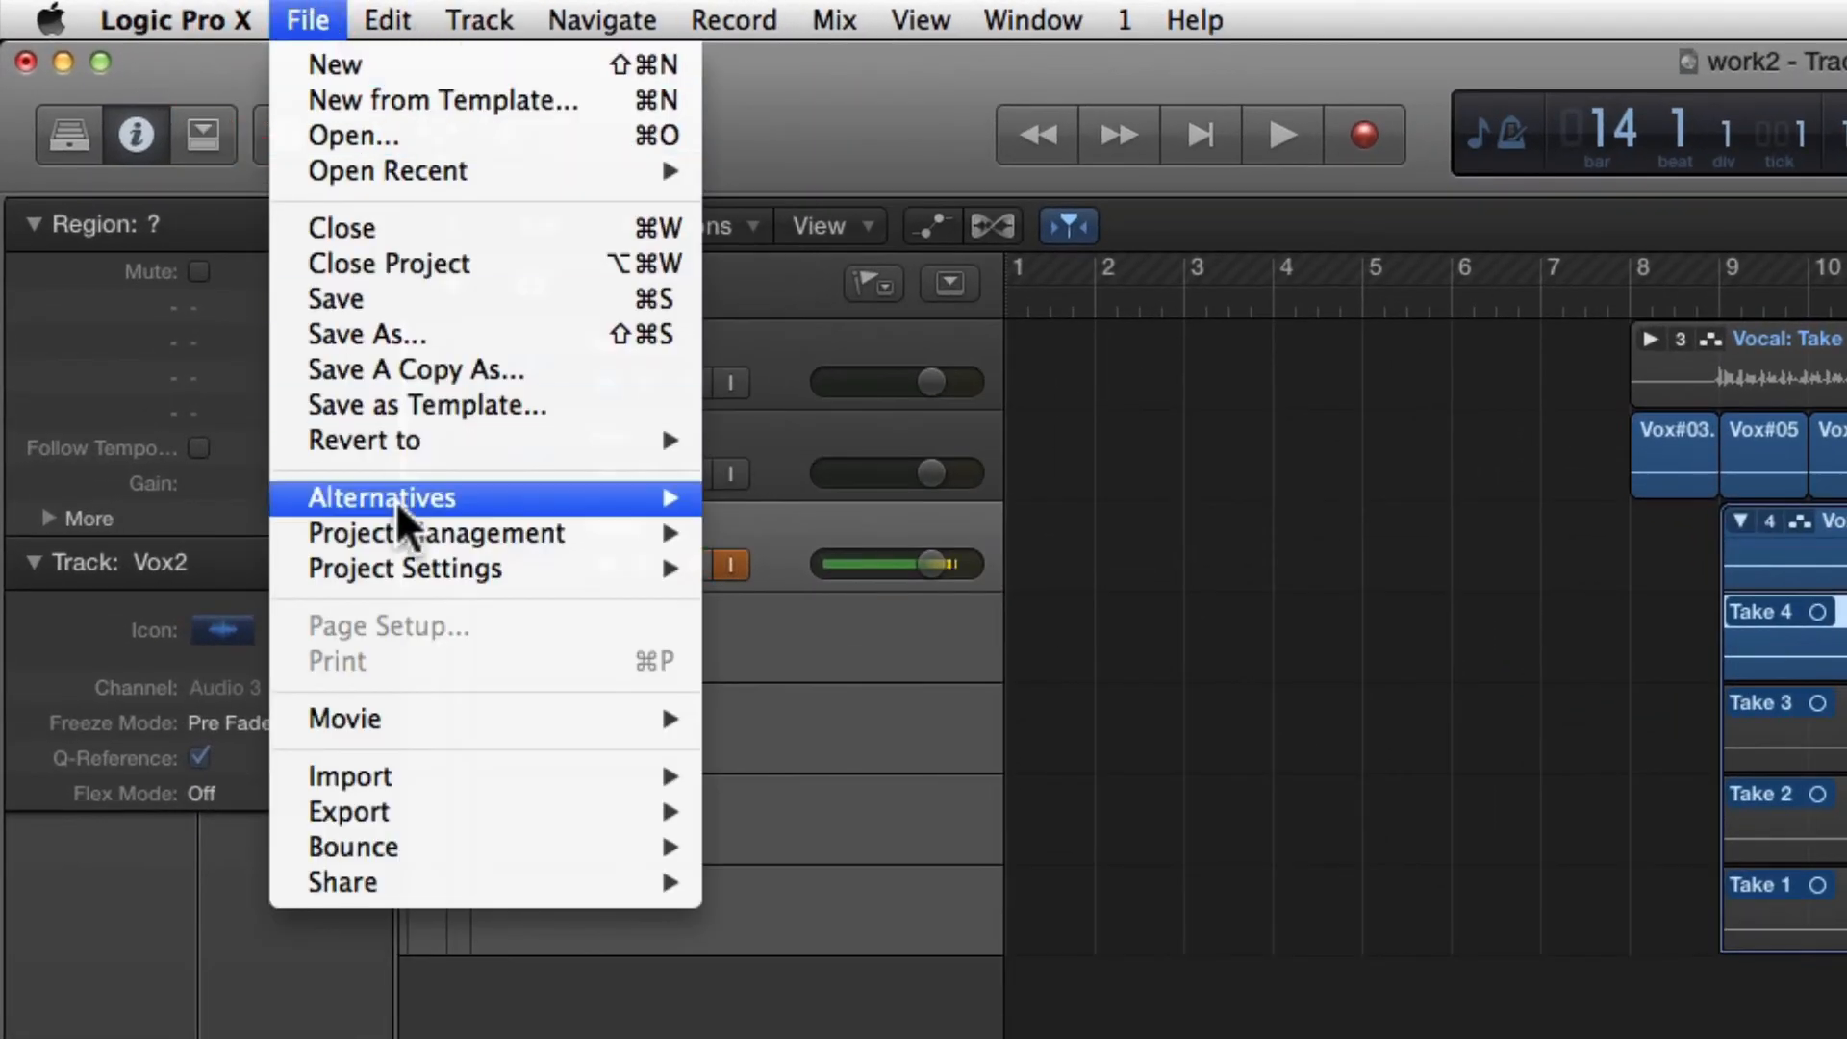
mouse_move(558, 572)
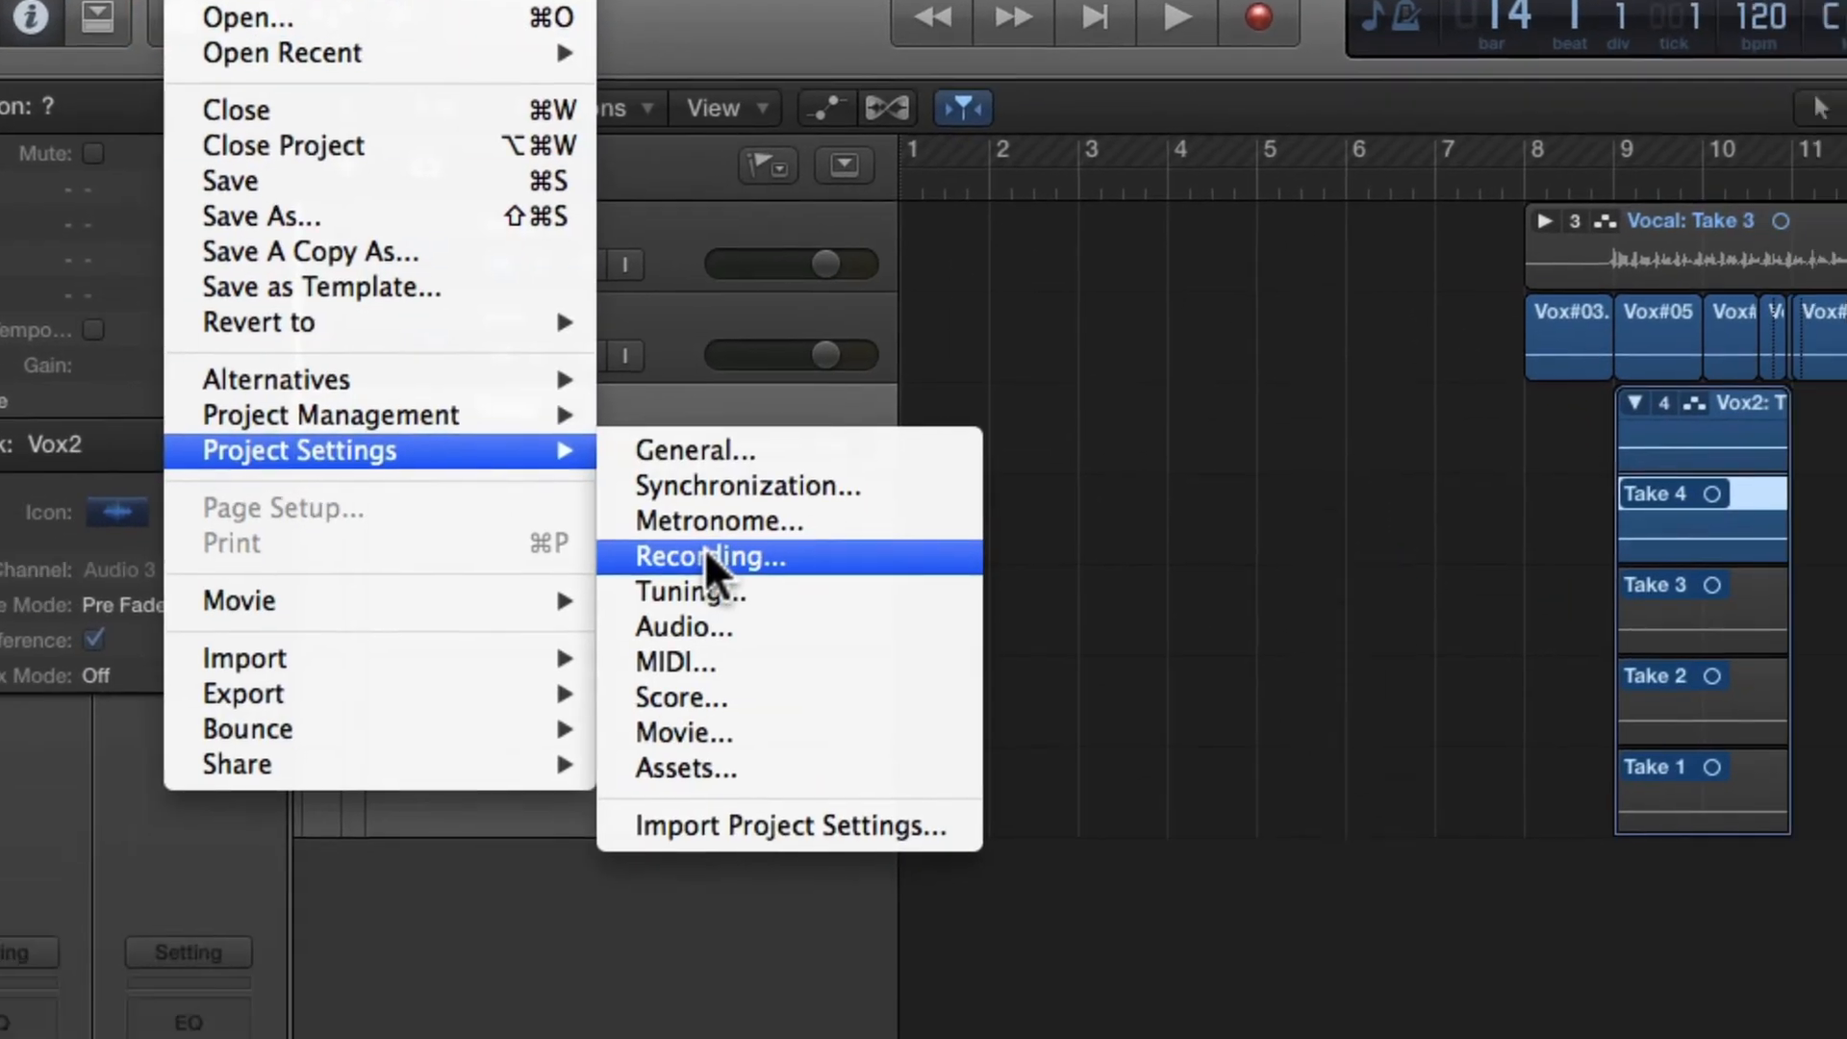
click(813, 677)
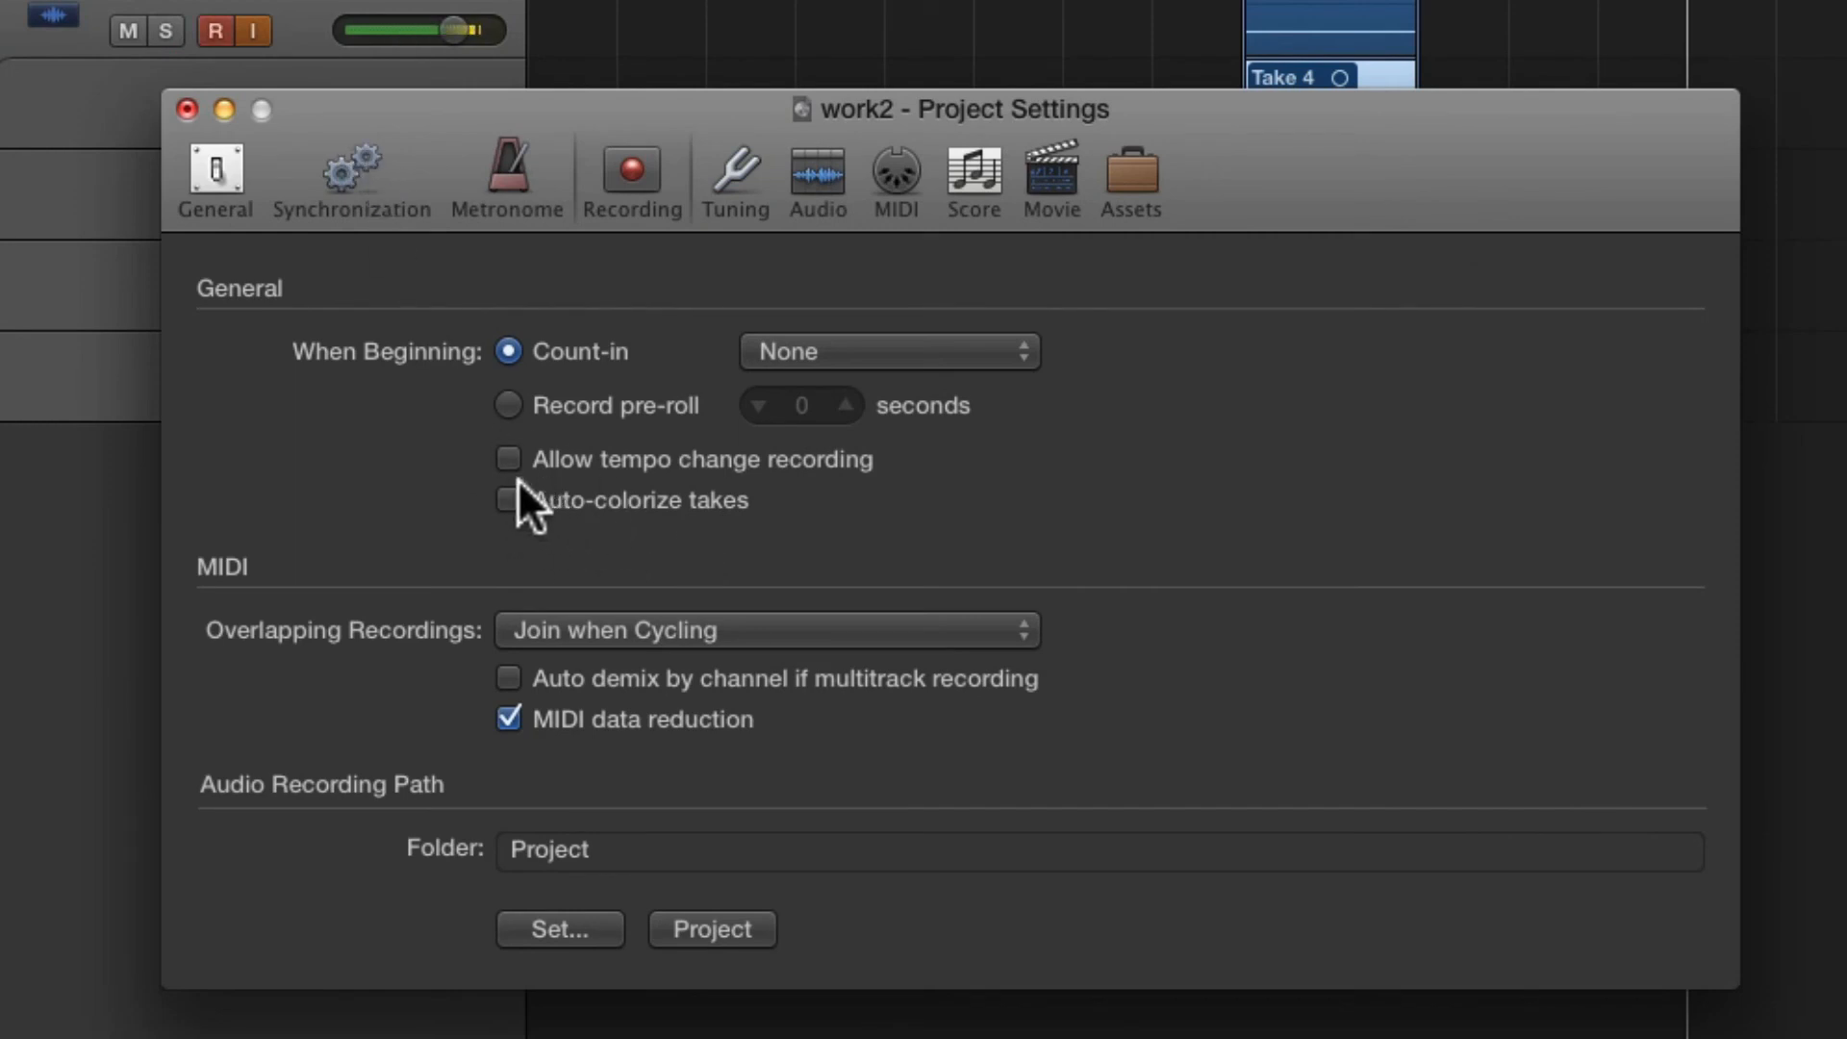
click(515, 495)
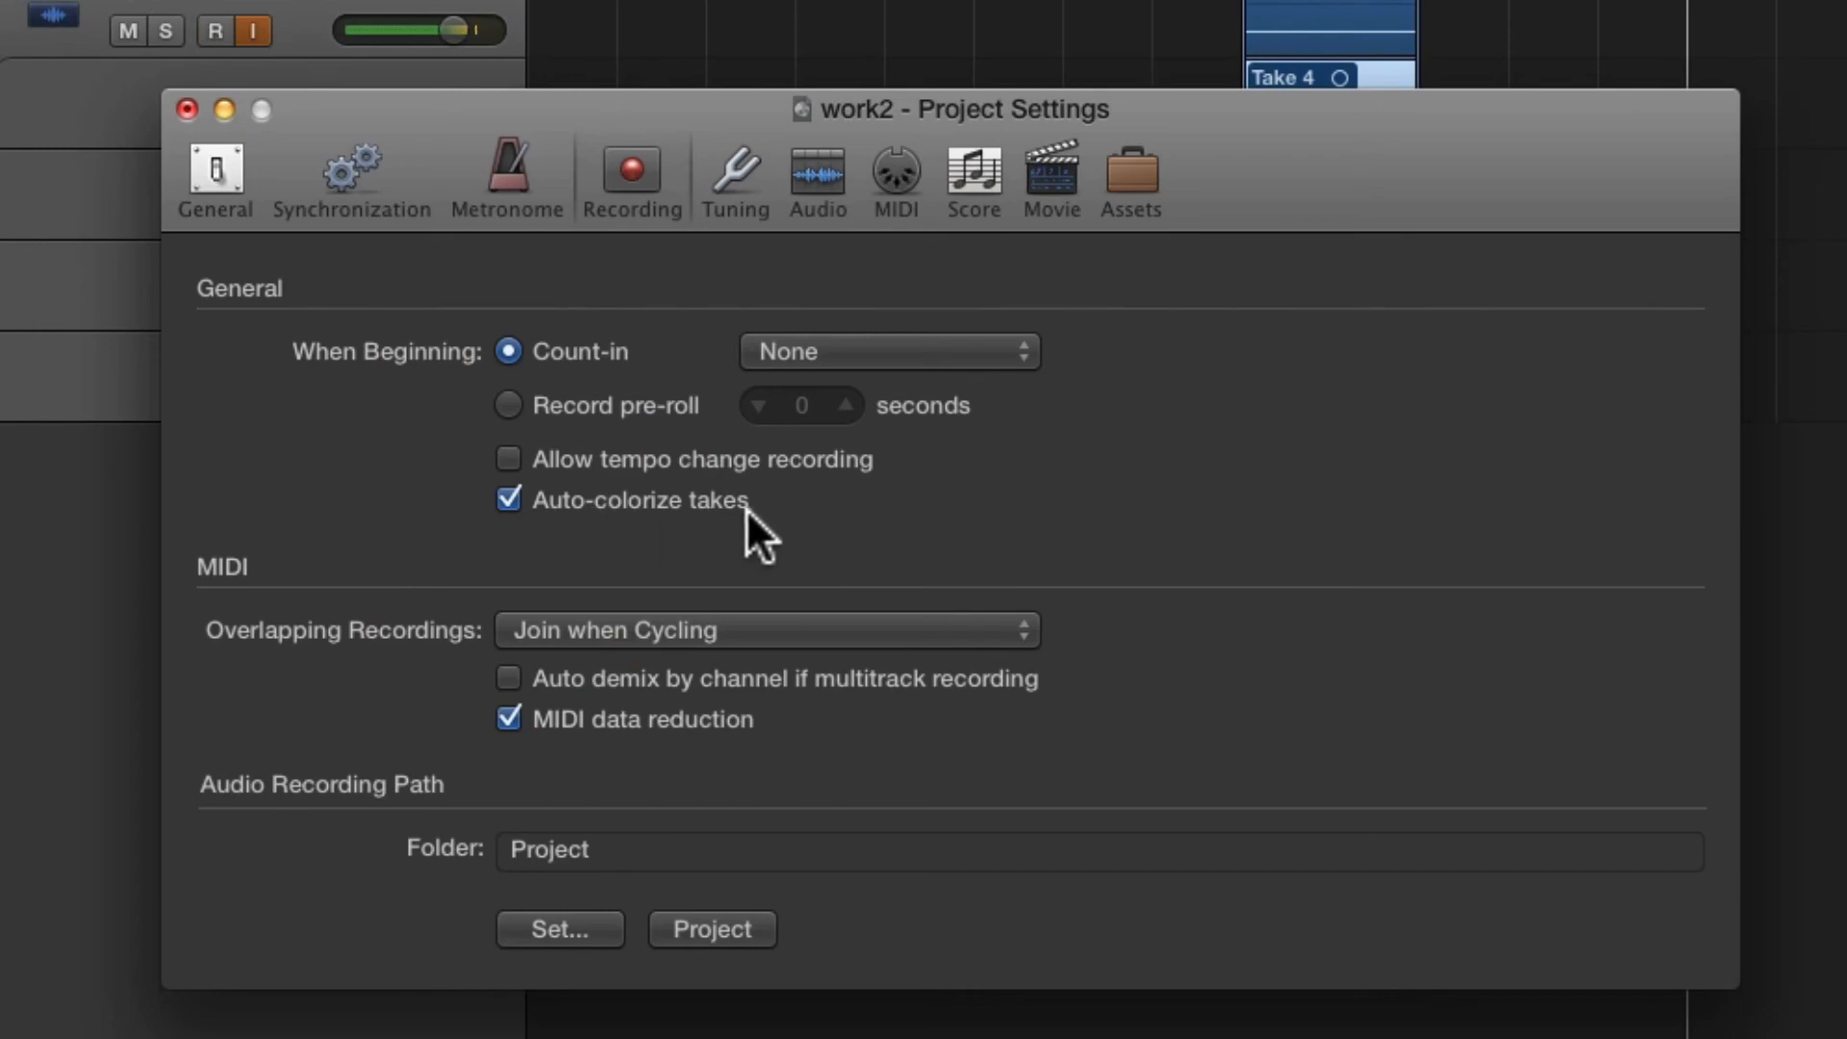
click(186, 109)
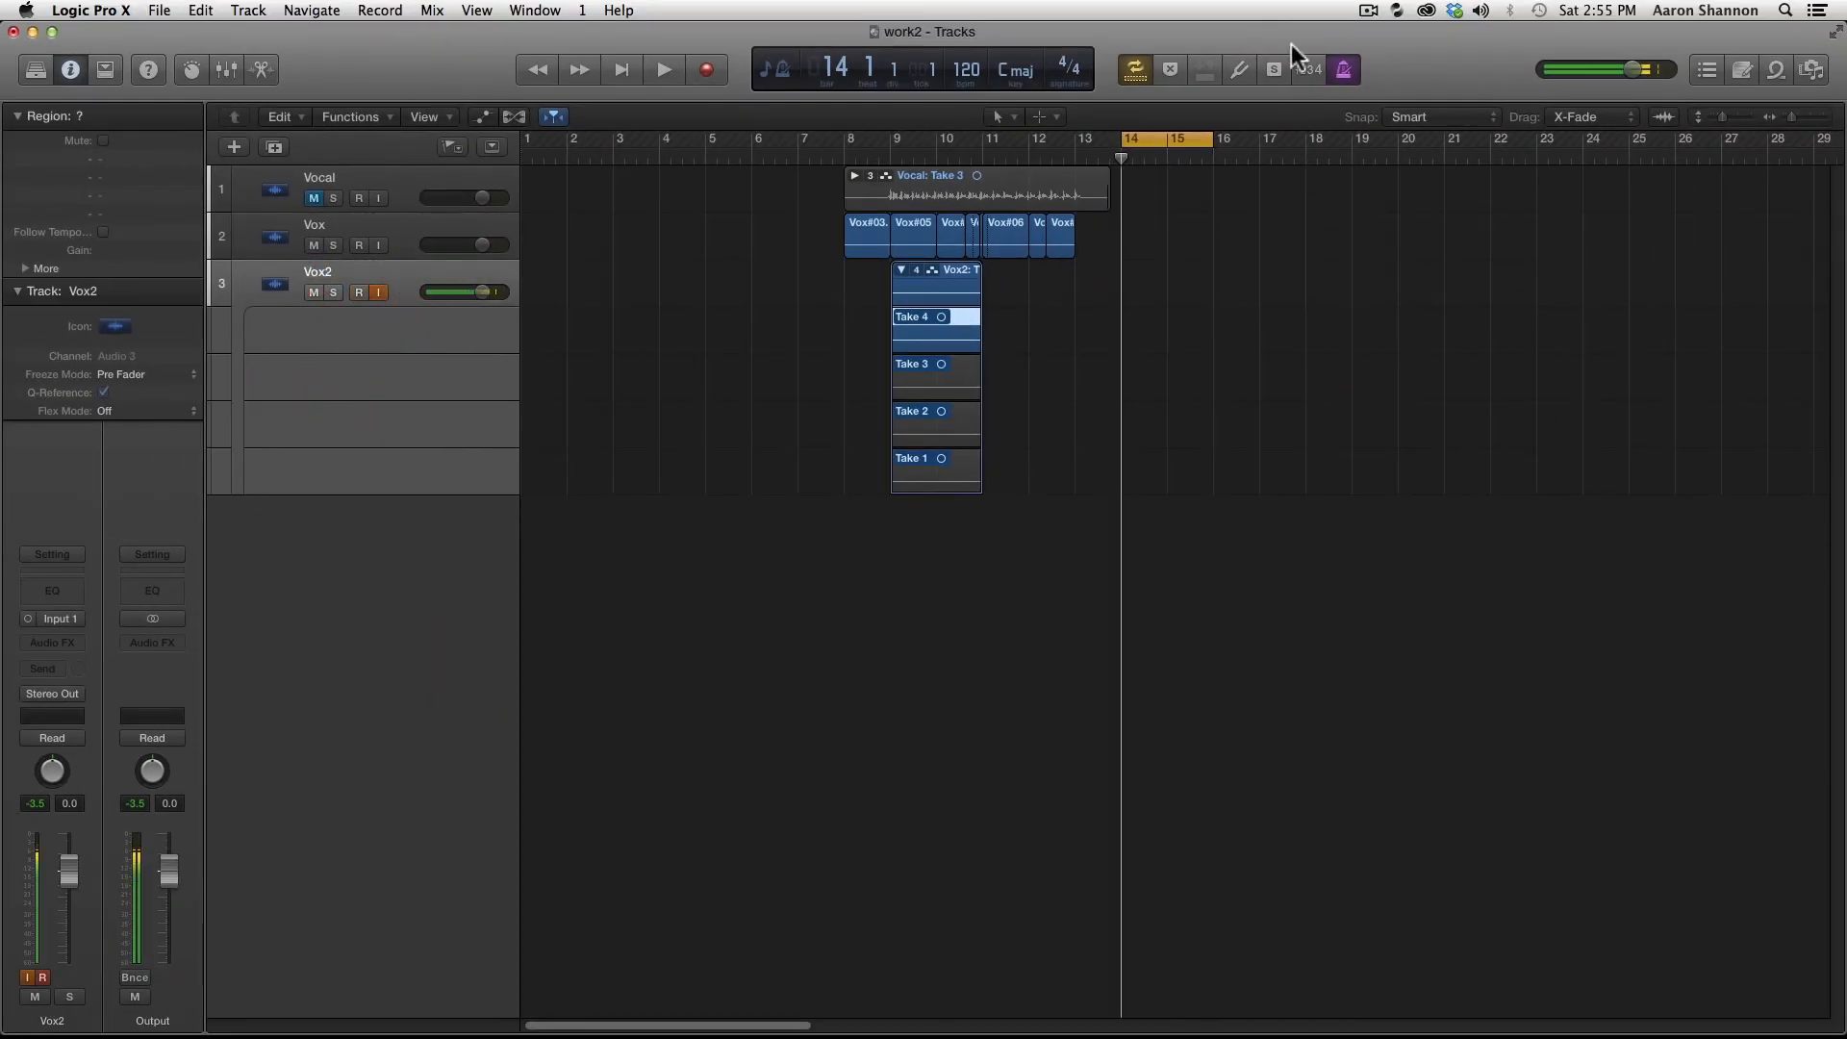
Step: Turn on the count-in, cycle-record four takes on the Vox2 track at bars 14 to 16, and stop recording
click(1321, 71)
key(asterisk)
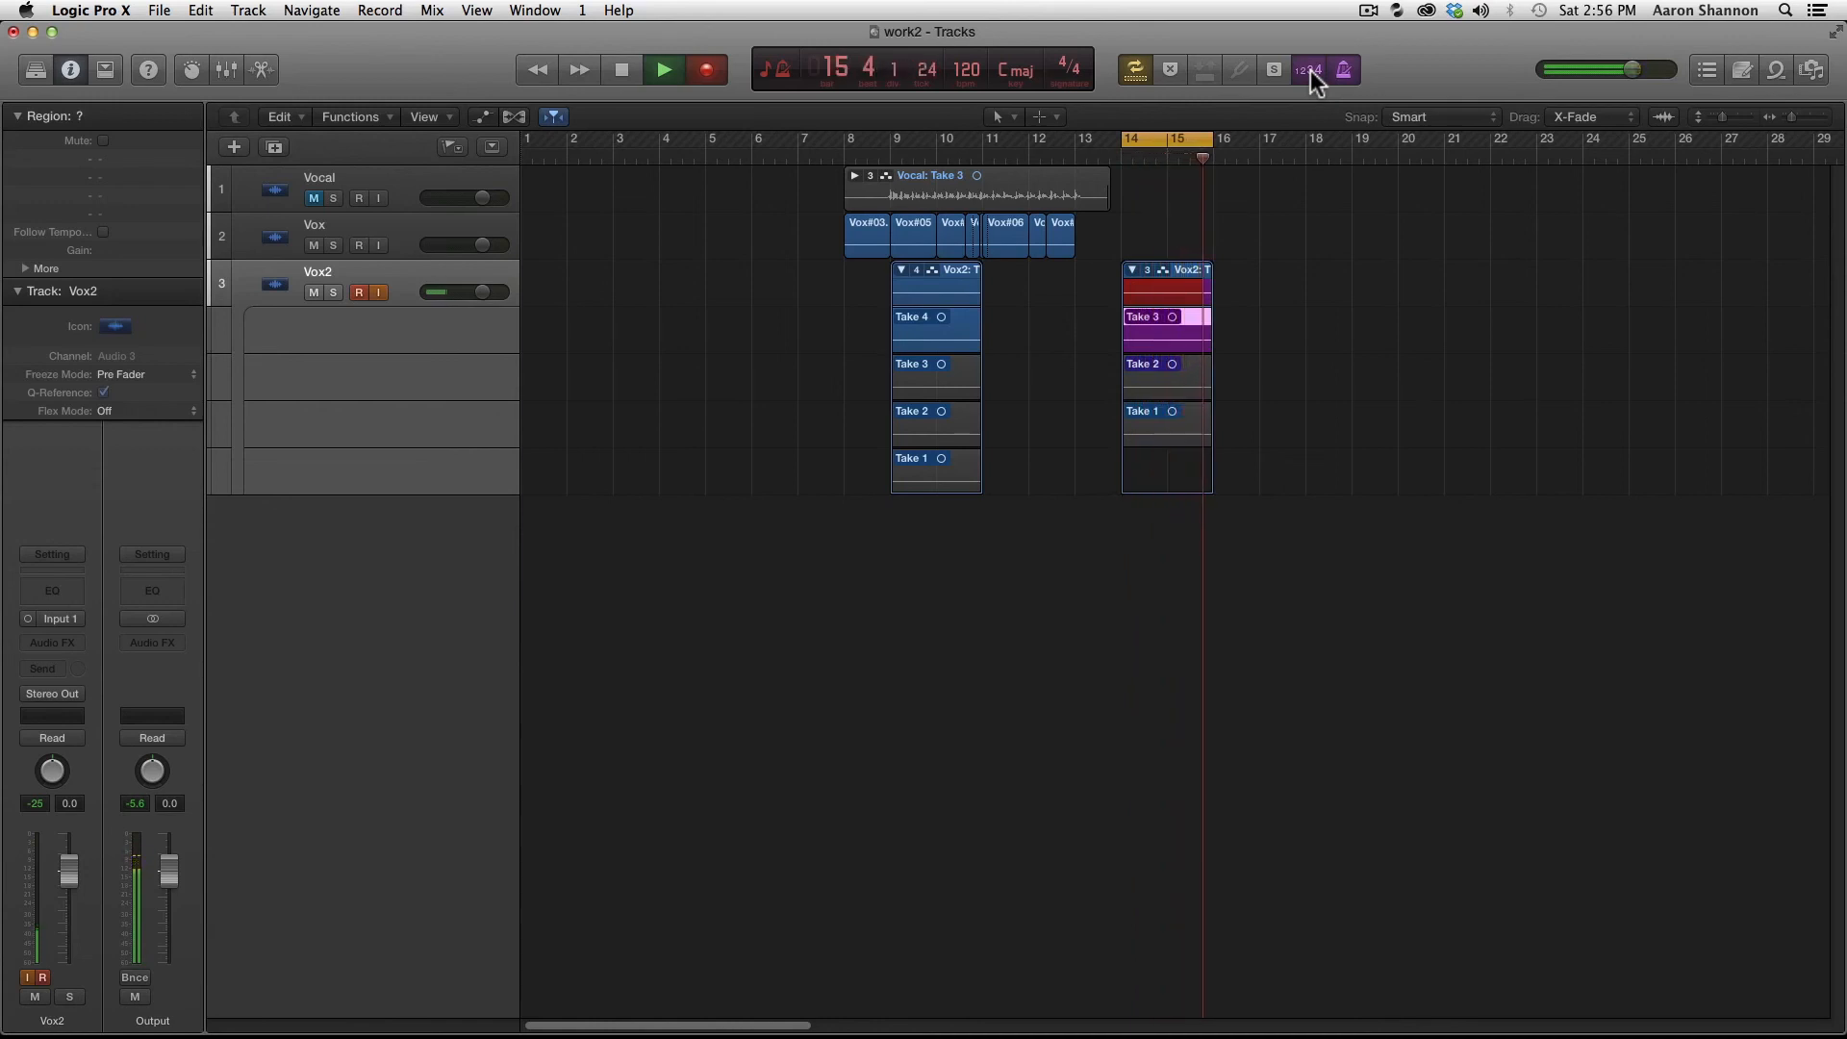
key(0)
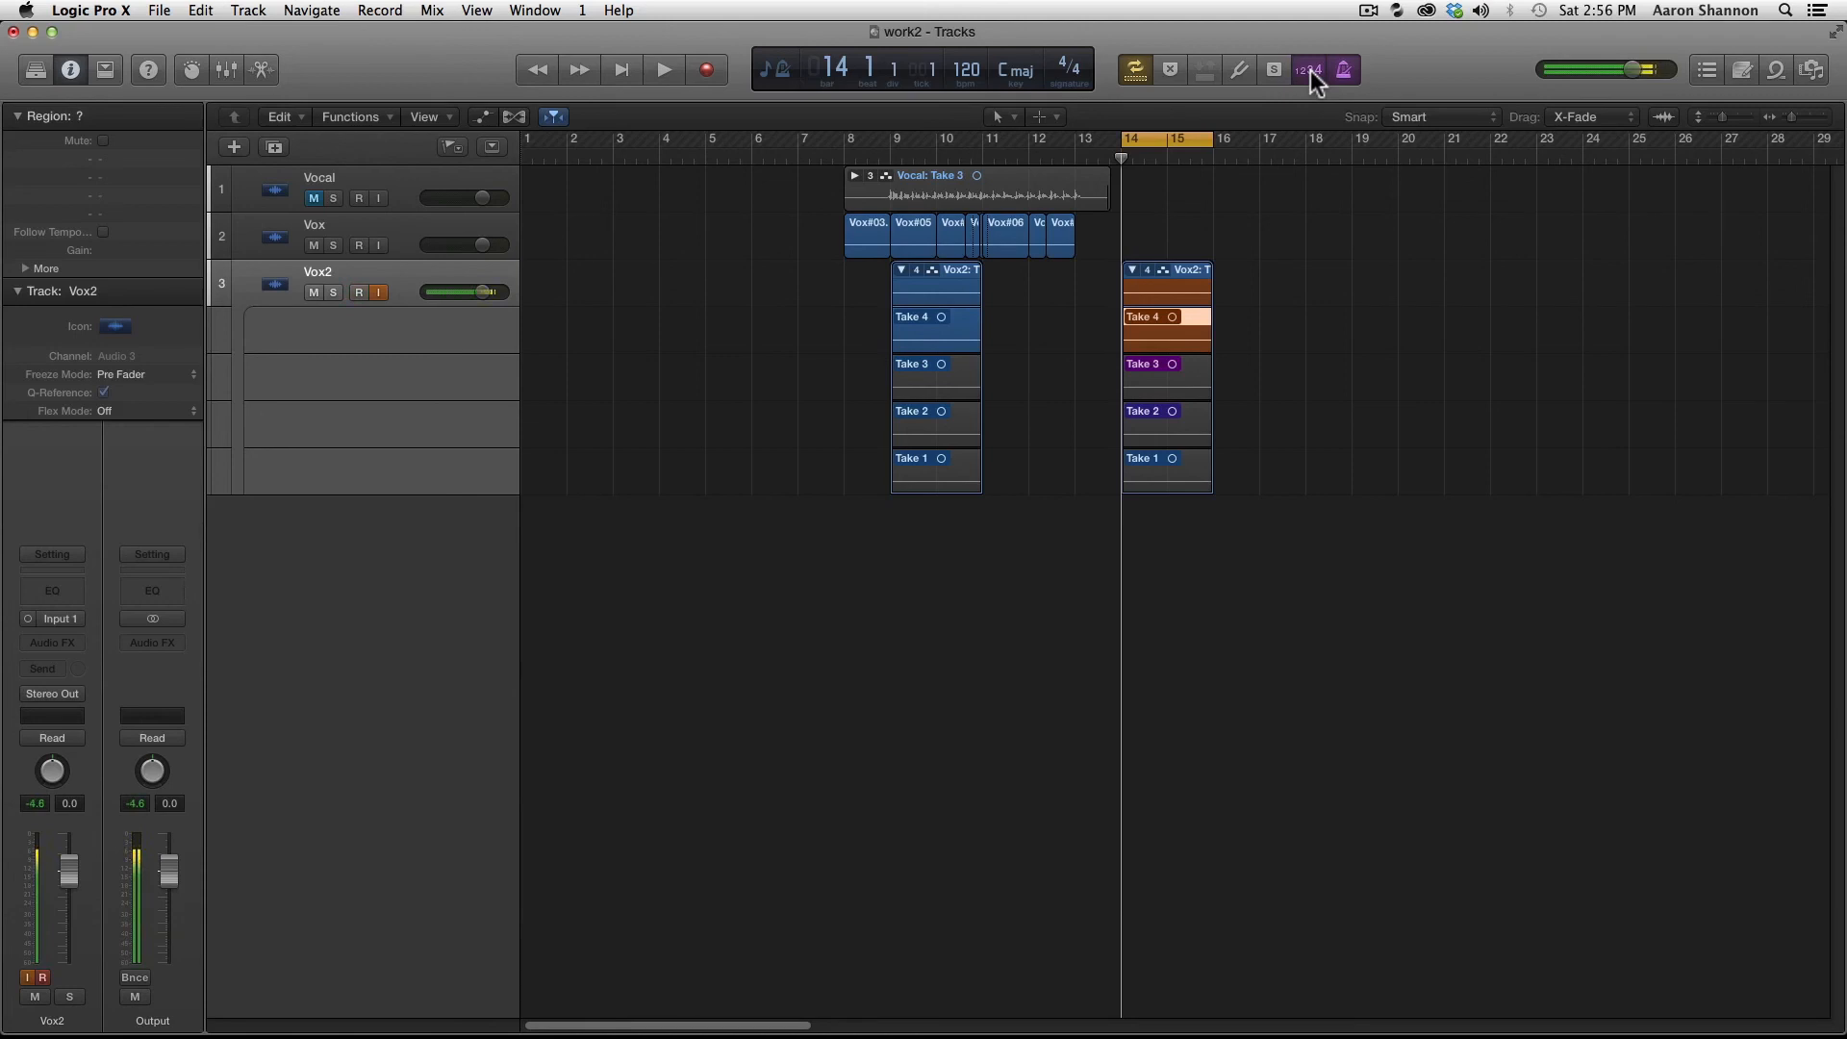
Step: Comp sections of Takes 1, 3 and 4 in the Vox2 take folder at bar 14, and collapse both Vox2 take folders
click(1137, 270)
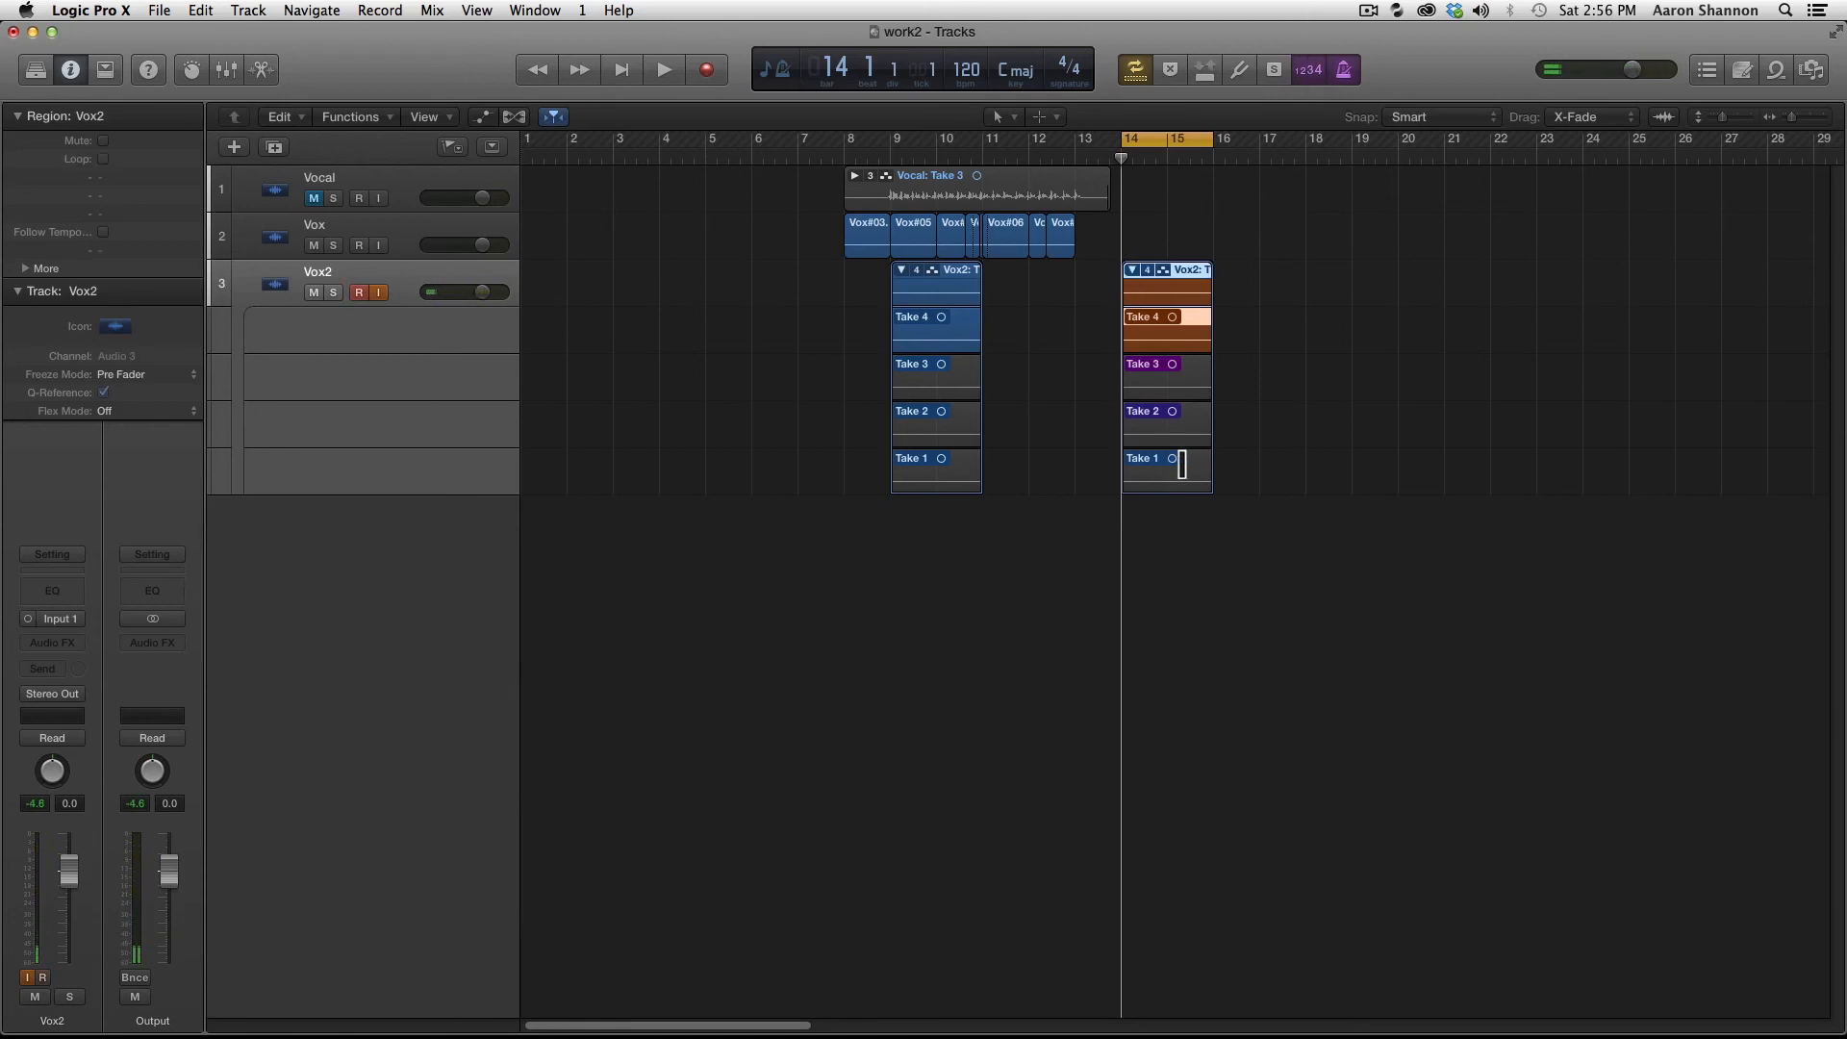
drag(1171, 466, 1217, 332)
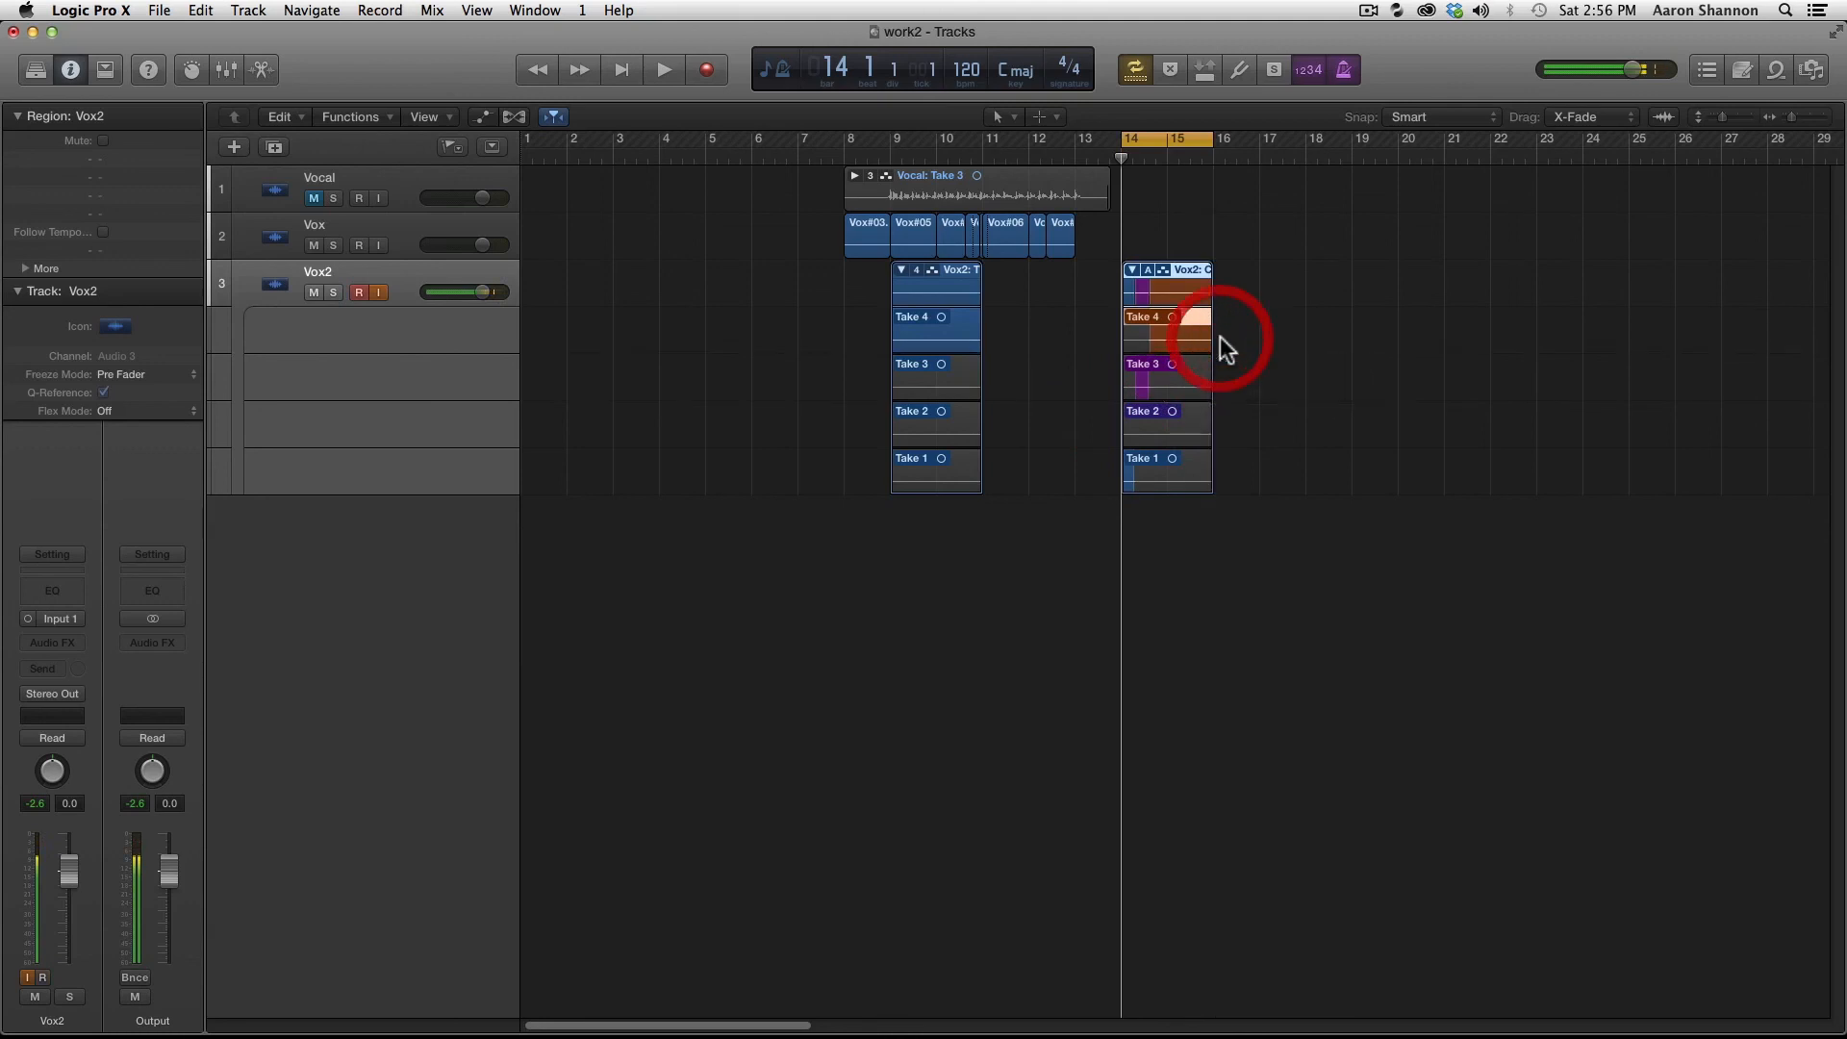
click(1133, 271)
click(1133, 271)
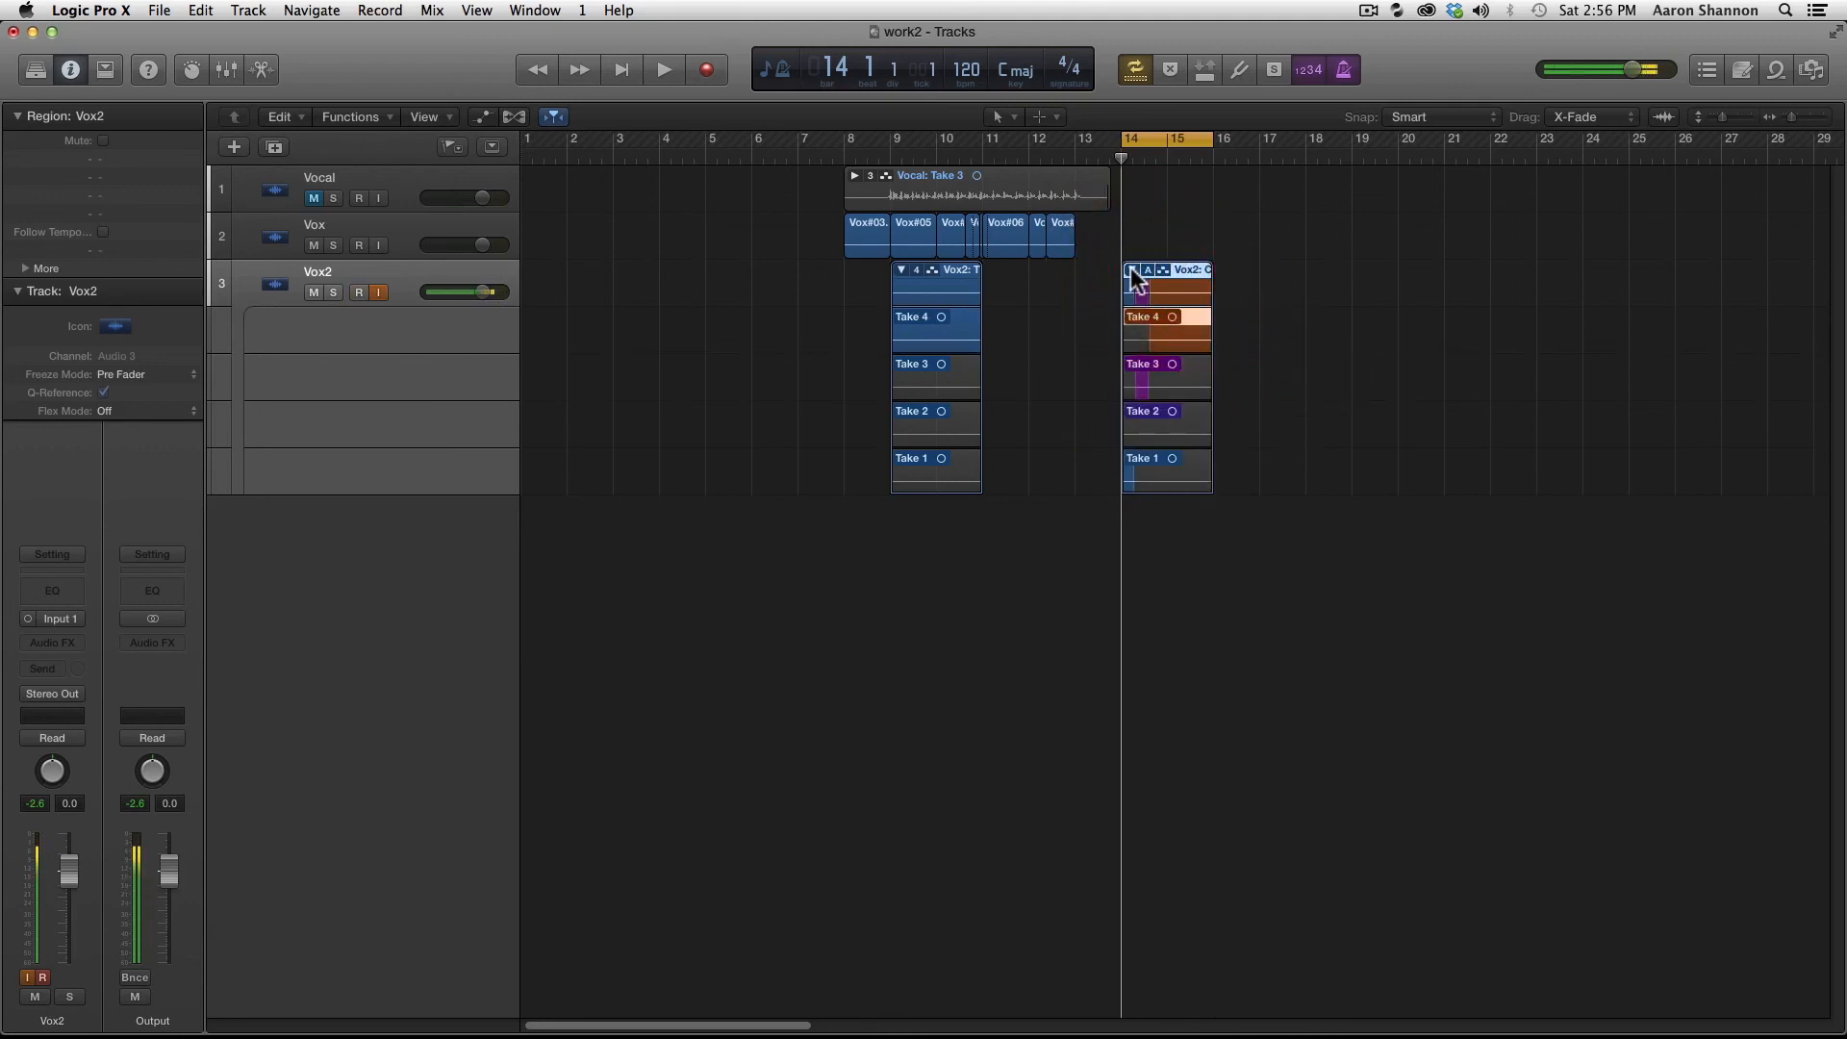
click(1132, 271)
click(902, 269)
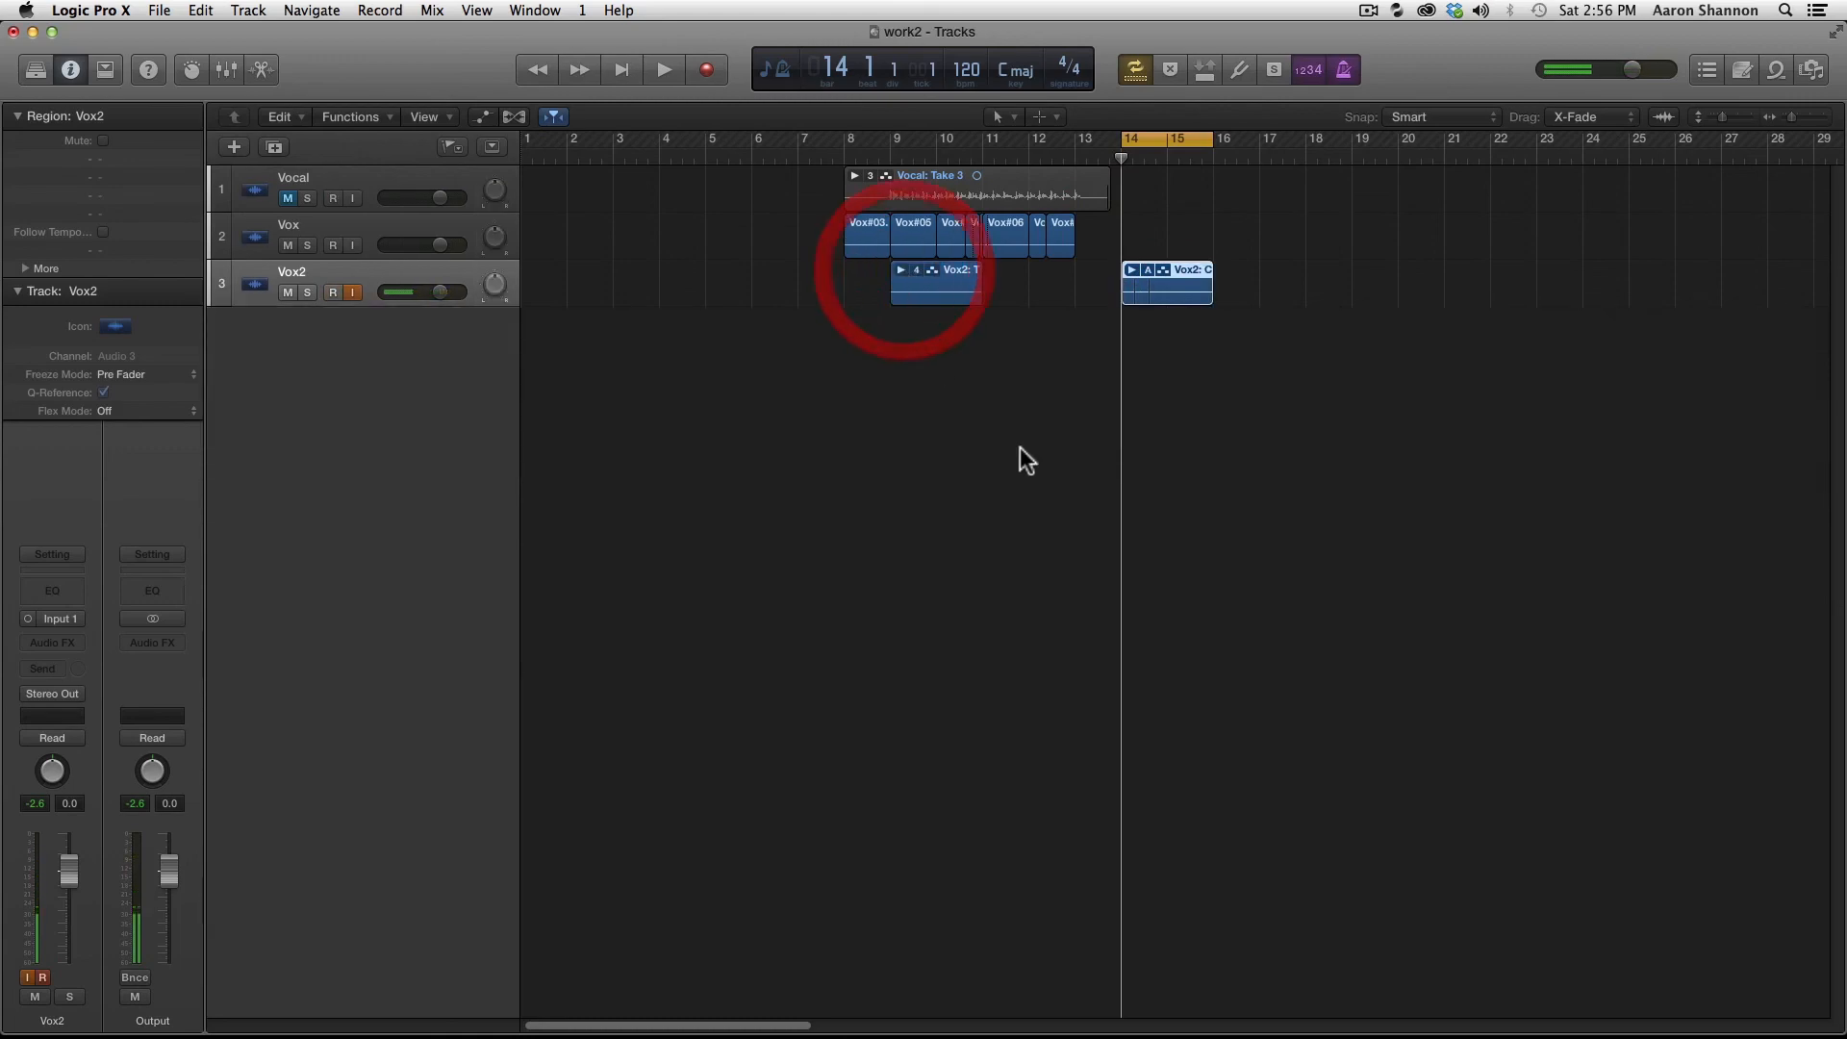